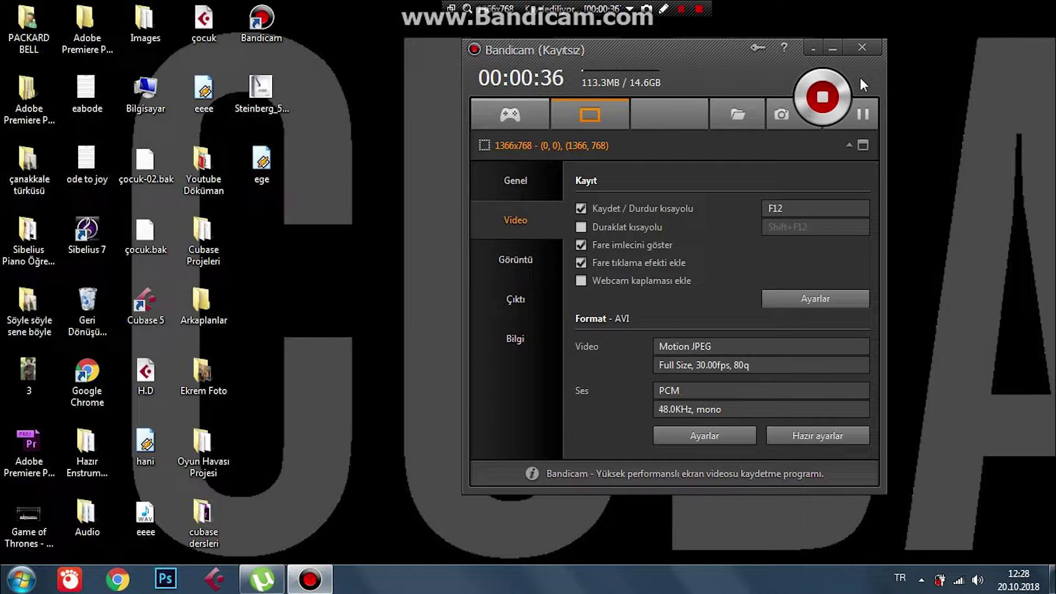
Step: Switch to Cubase 5, create an empty project in the cubase dersleri folder, and maximize its project window
click(833, 52)
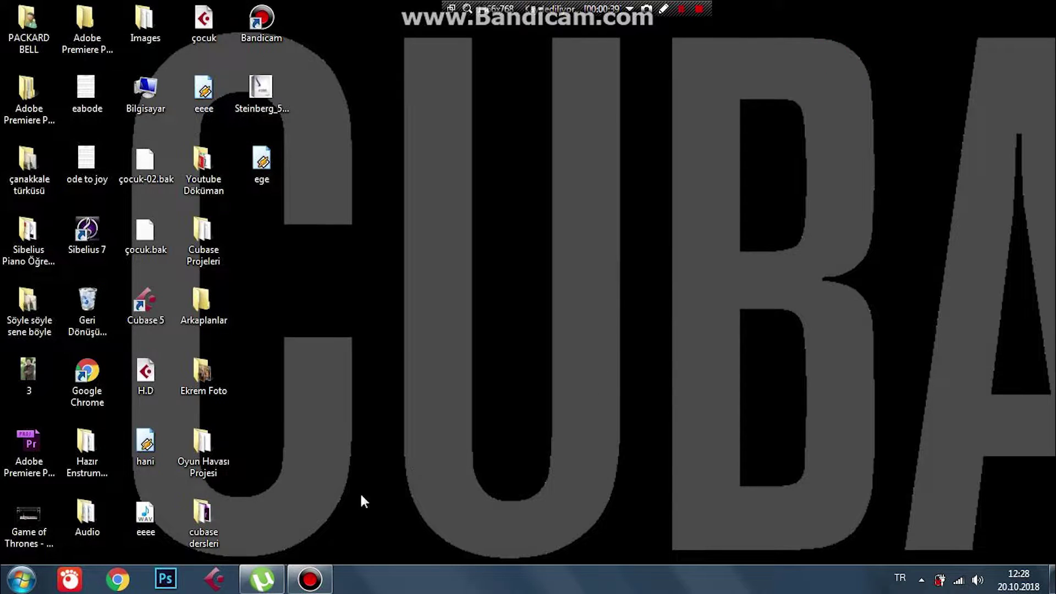
click(213, 579)
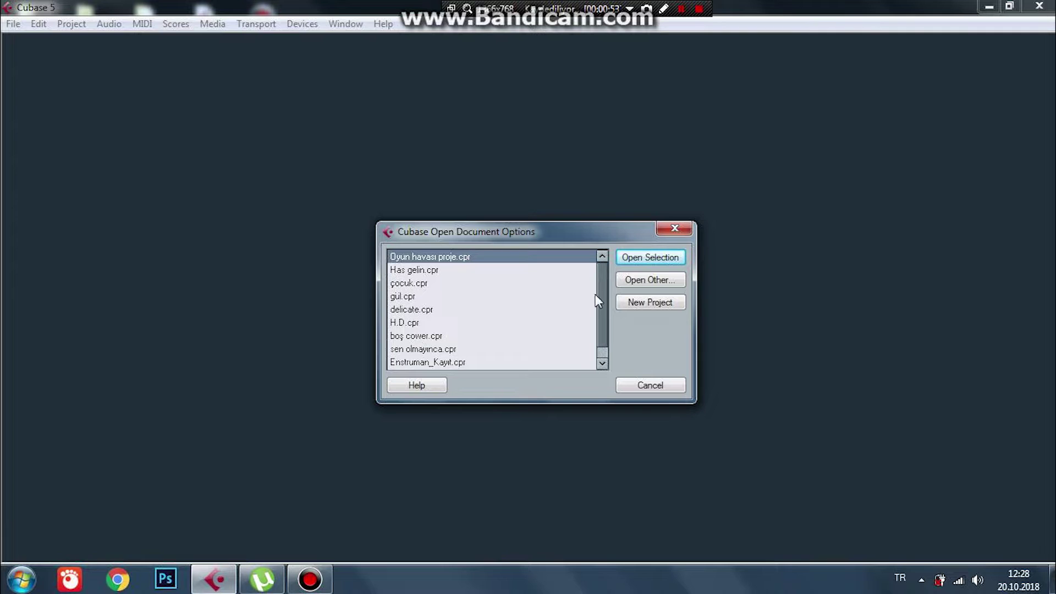
click(658, 300)
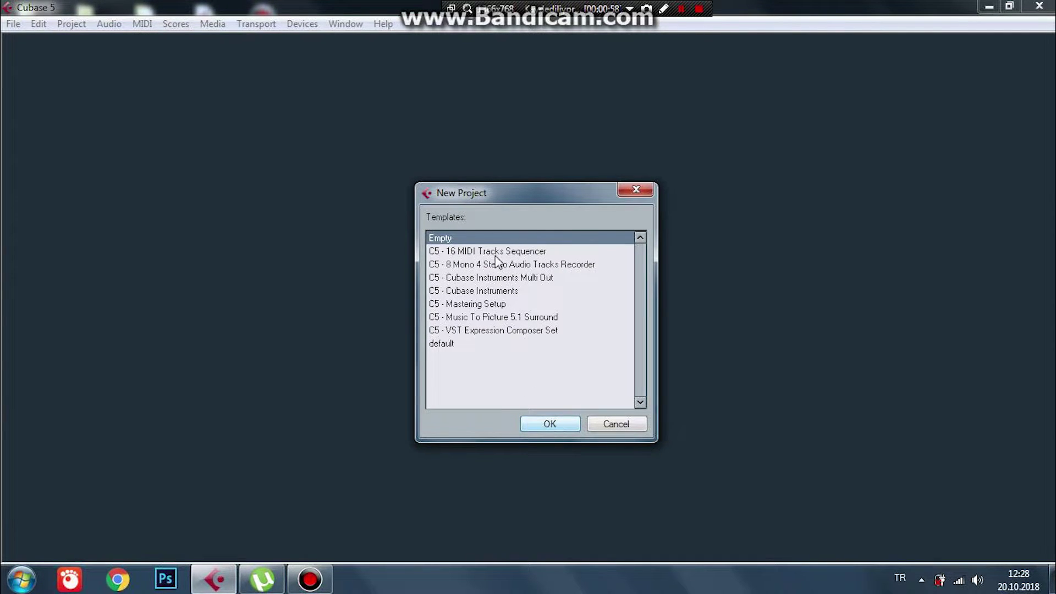
click(572, 427)
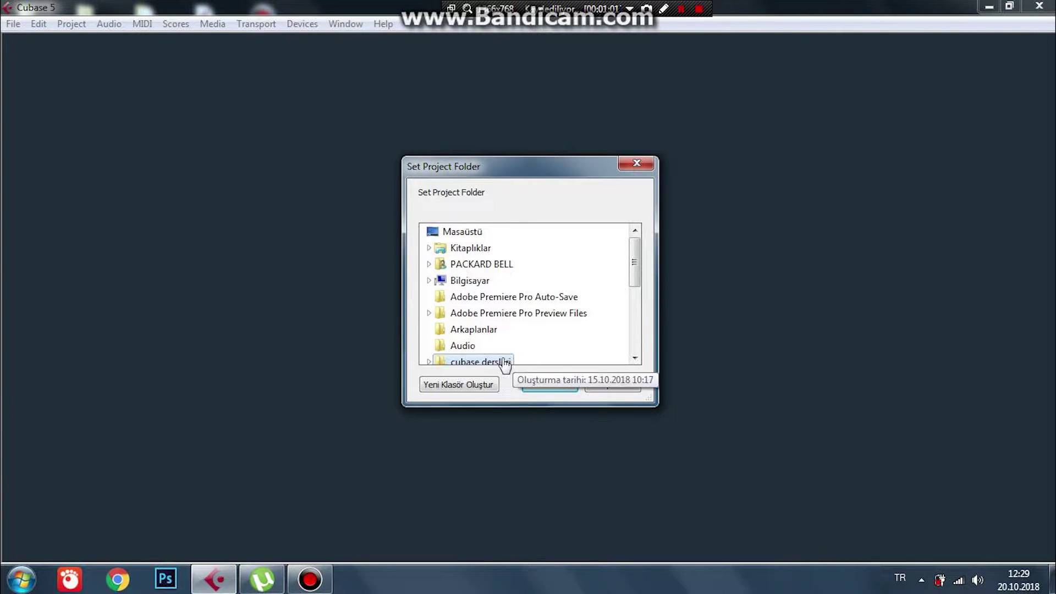
click(477, 362)
click(553, 384)
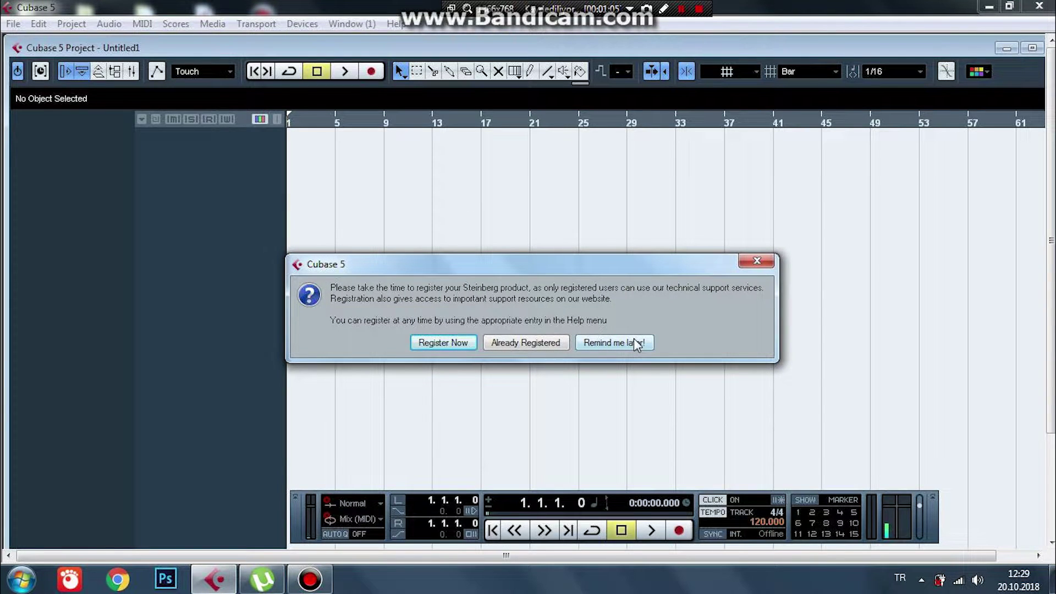
click(637, 344)
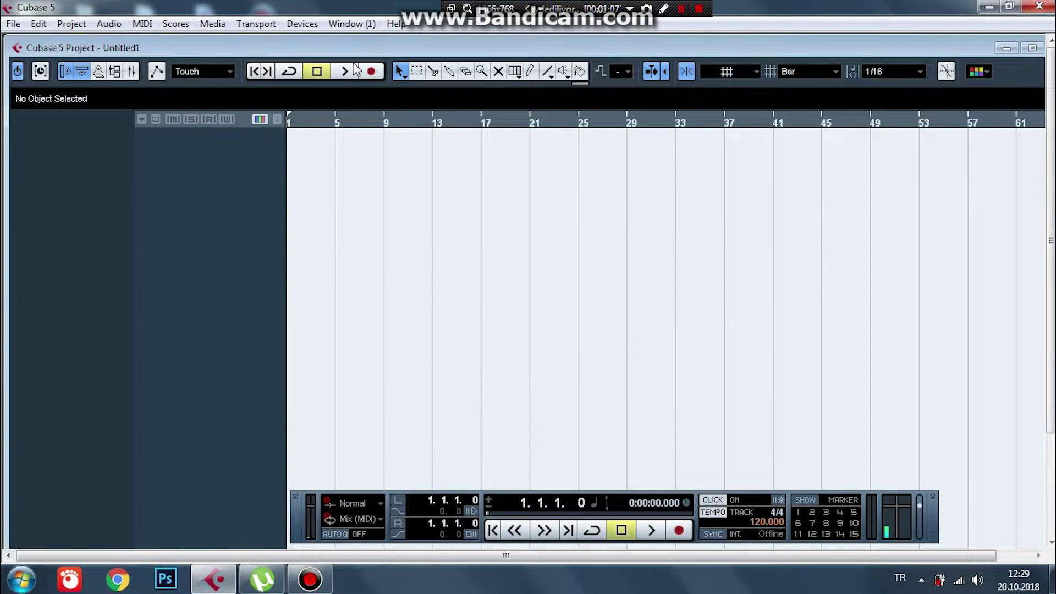
double_click(368, 47)
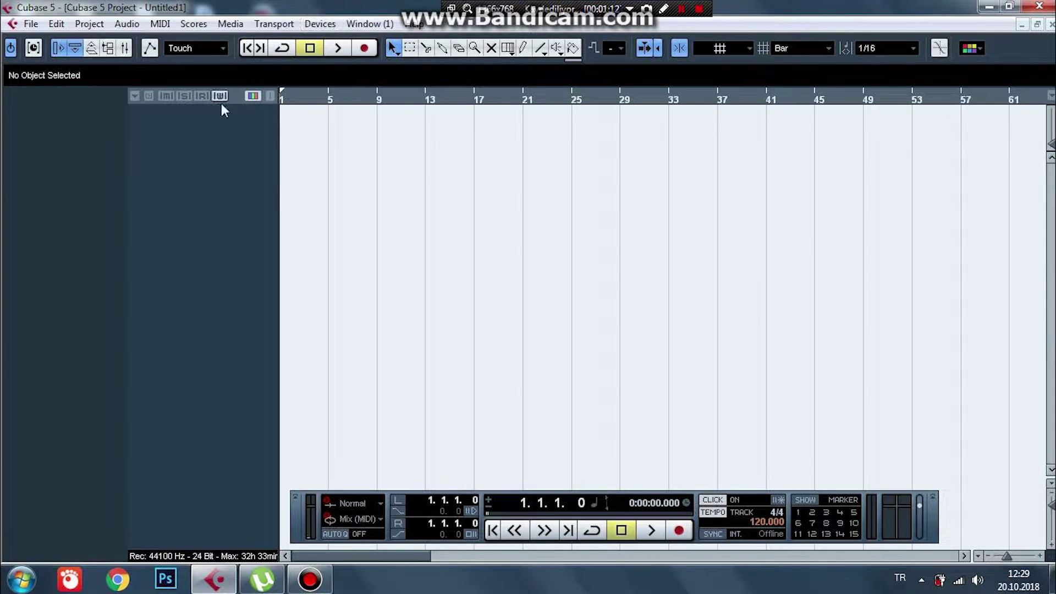
Step: Add one mono audio track to the project and enlarge its track height
right_click(222, 150)
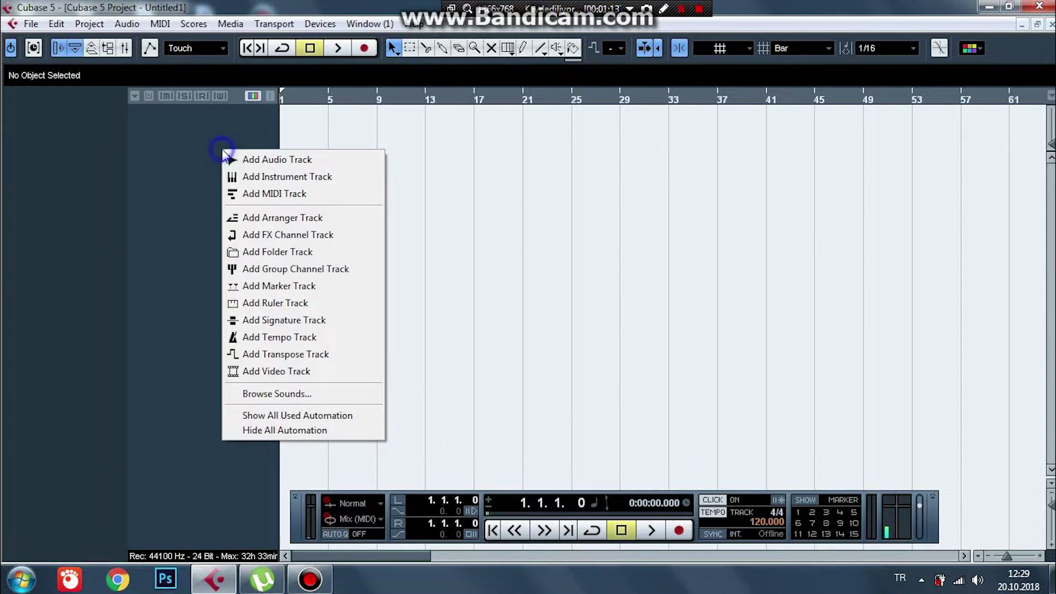
click(279, 162)
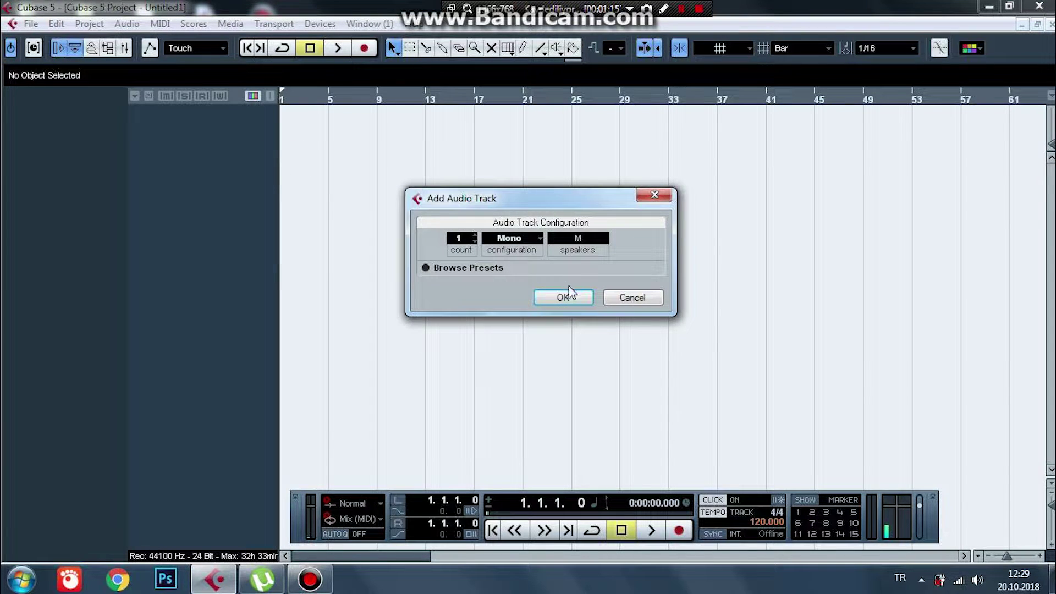
click(572, 297)
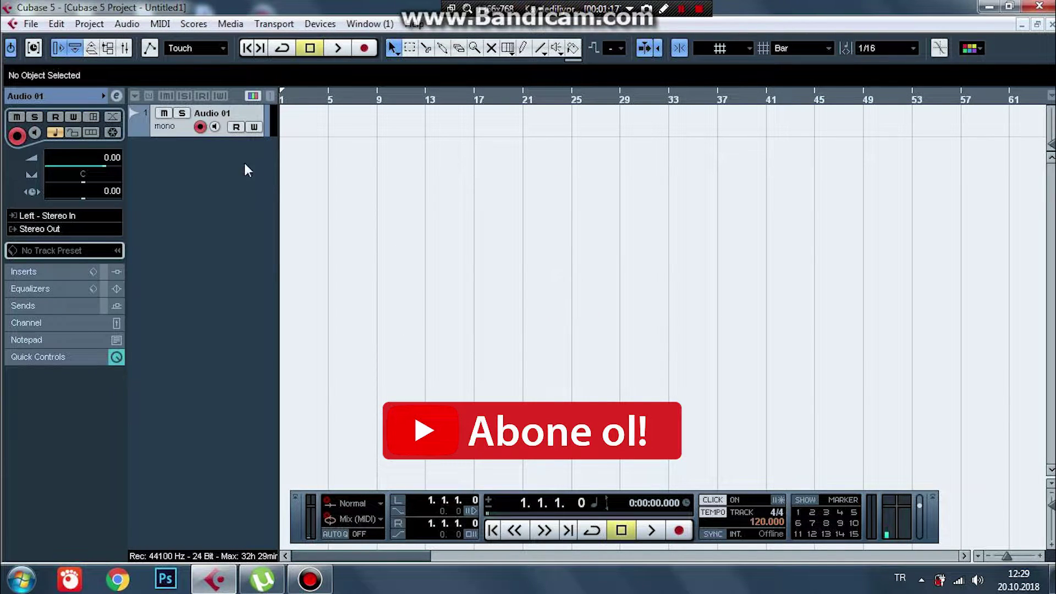
drag(222, 136, 235, 258)
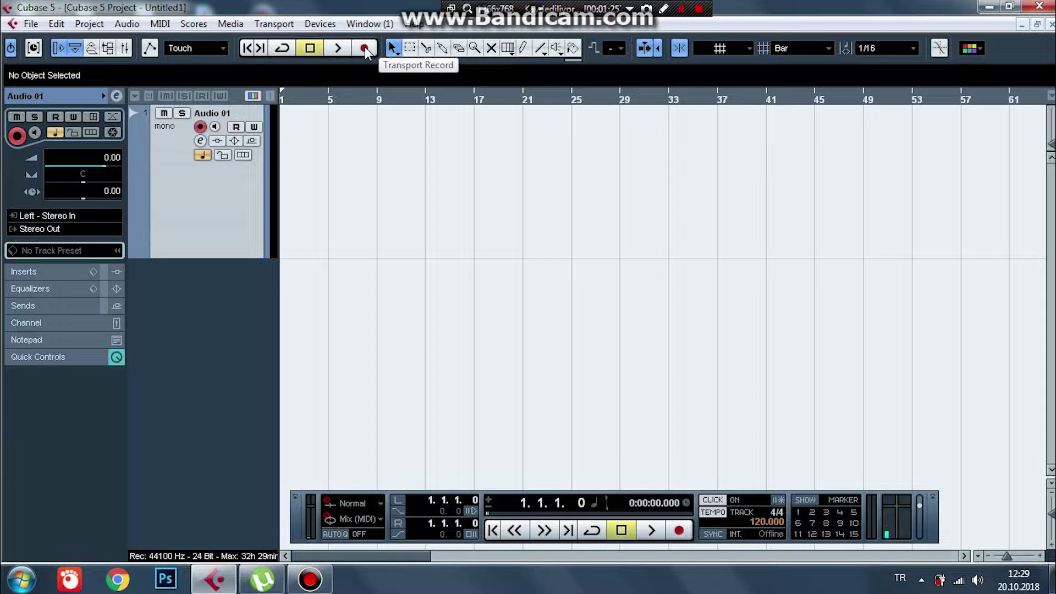
Step: Record a take about 33 seconds long on the mono audio track with the metronome click off
click(365, 49)
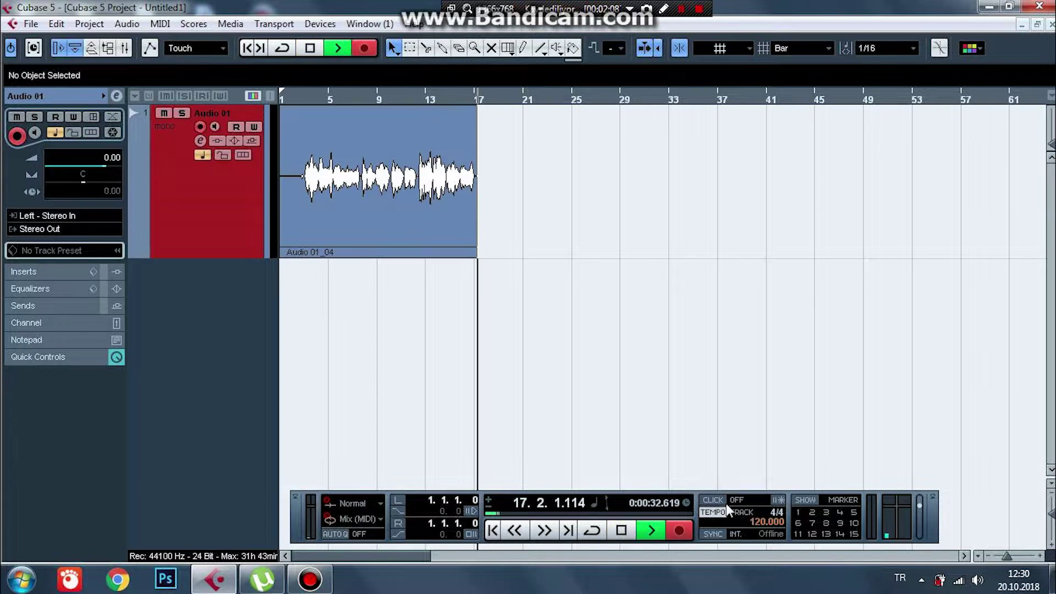
key(space)
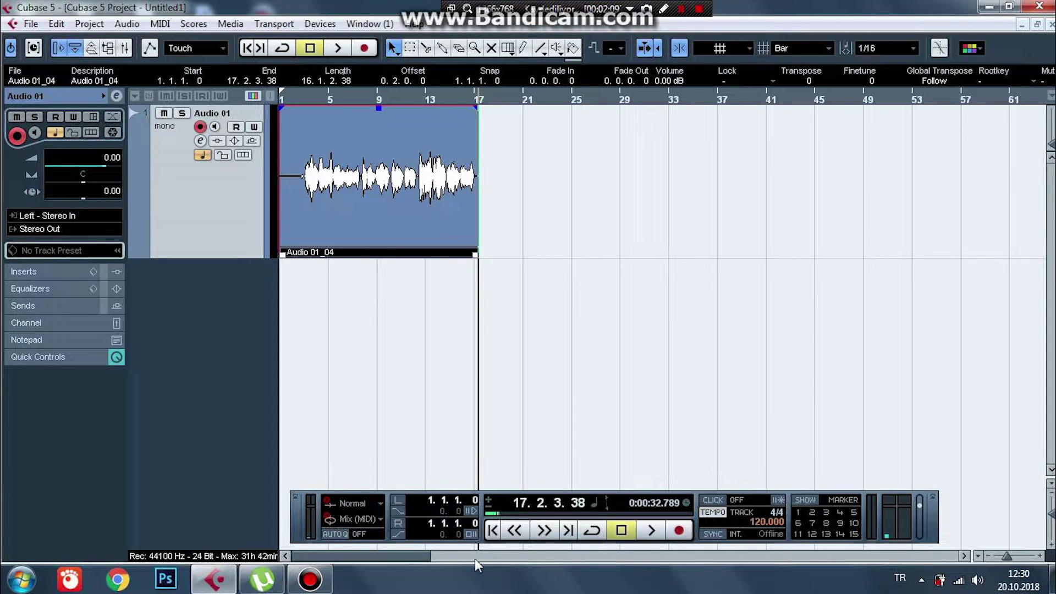
Step: Trim the silent opening two bars off the recorded clip and move the clip back to bar 1
drag(283, 254, 306, 253)
drag(395, 196, 365, 190)
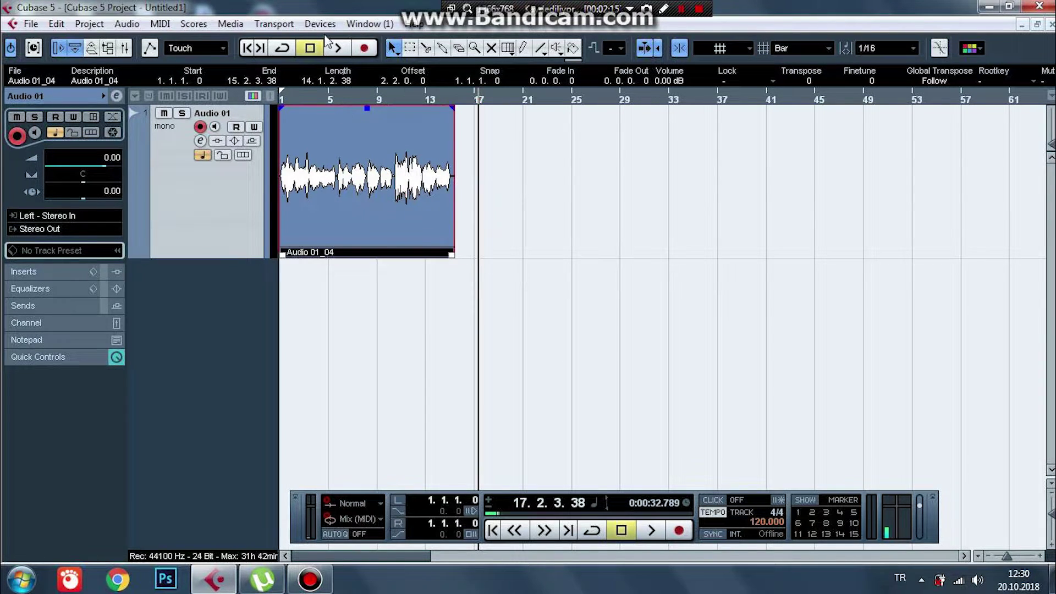
Step: Play the take from the beginning and add a Compressor in the audio track's first insert slot
click(338, 48)
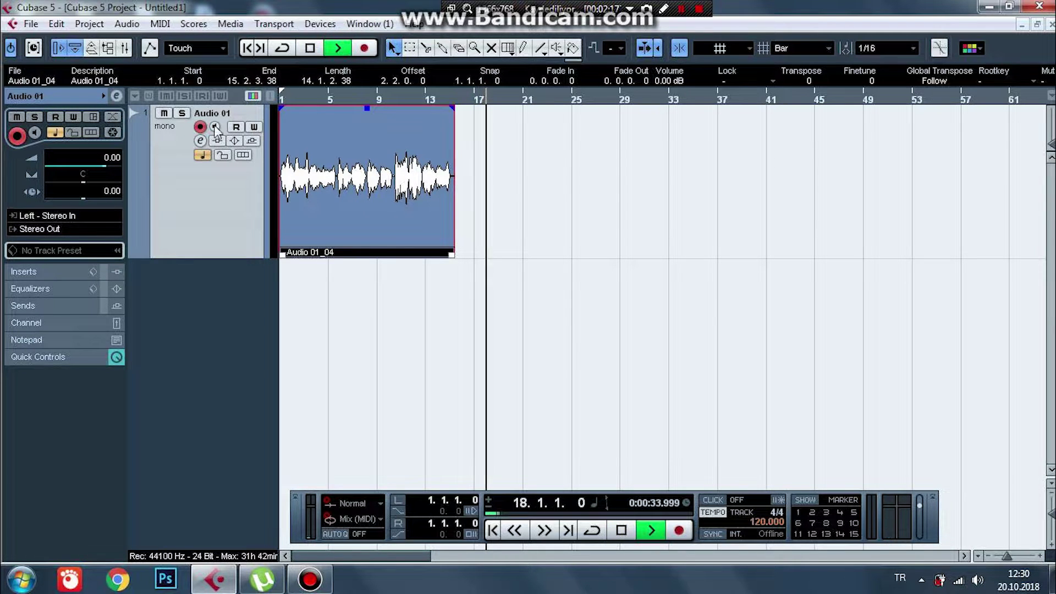
click(246, 48)
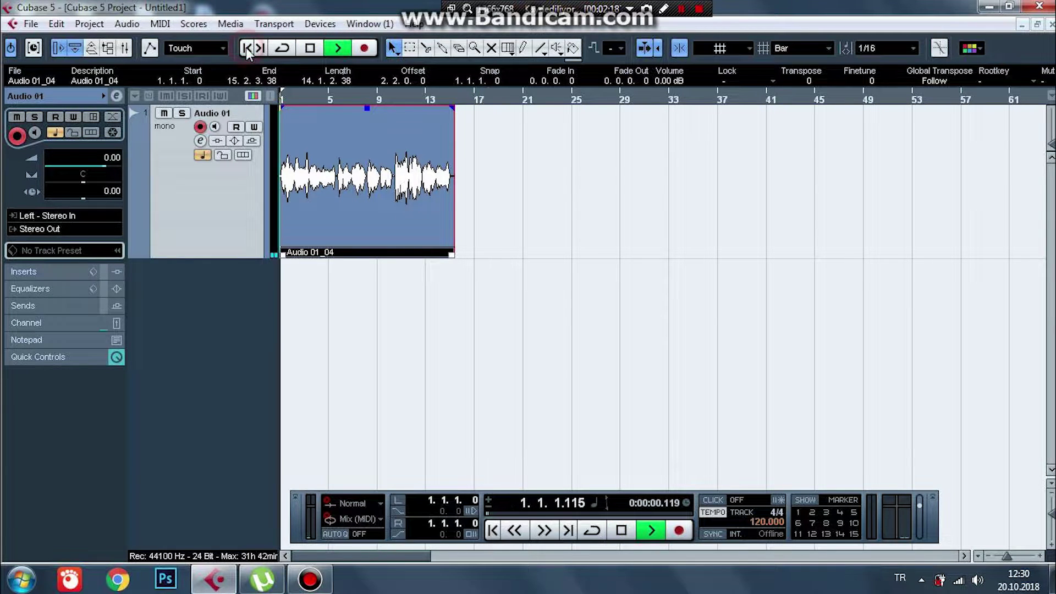
click(200, 140)
click(282, 144)
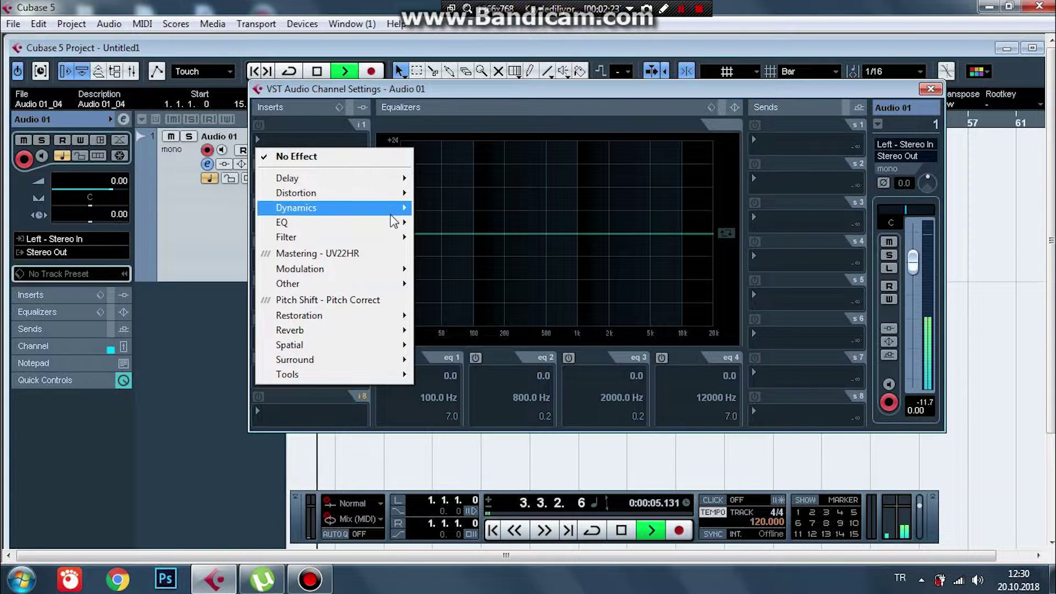
mouse_move(394, 209)
click(456, 210)
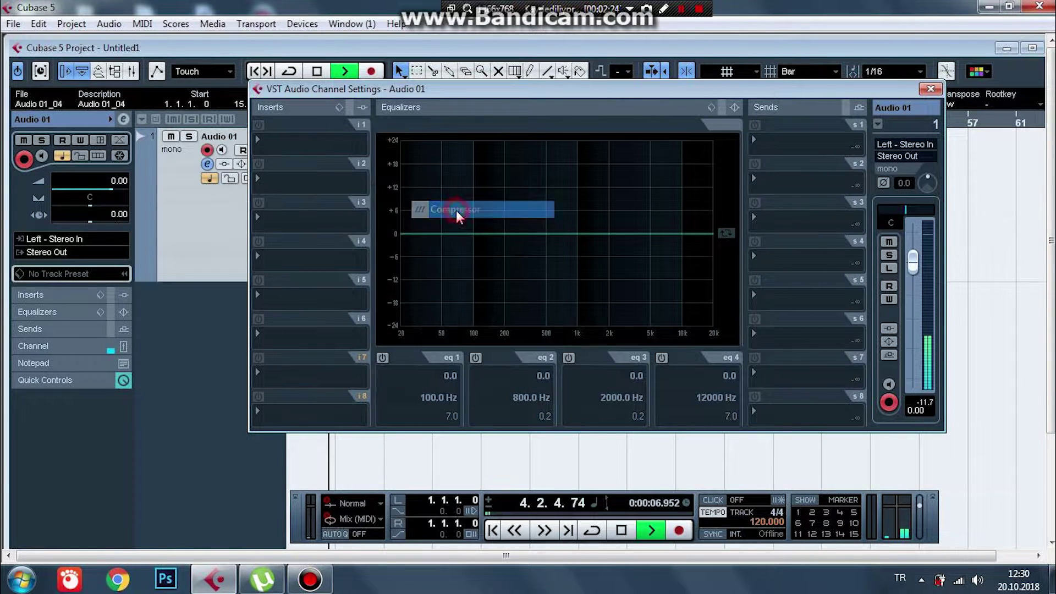
Step: Audition the Compressor's presets and load Dance Master, closing the effect window
click(500, 232)
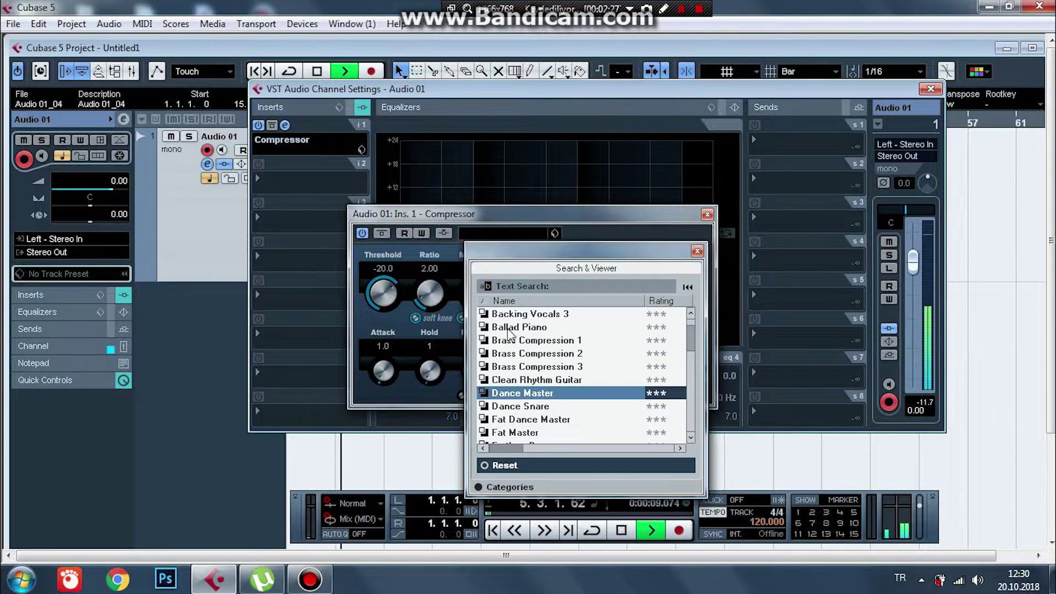
click(525, 381)
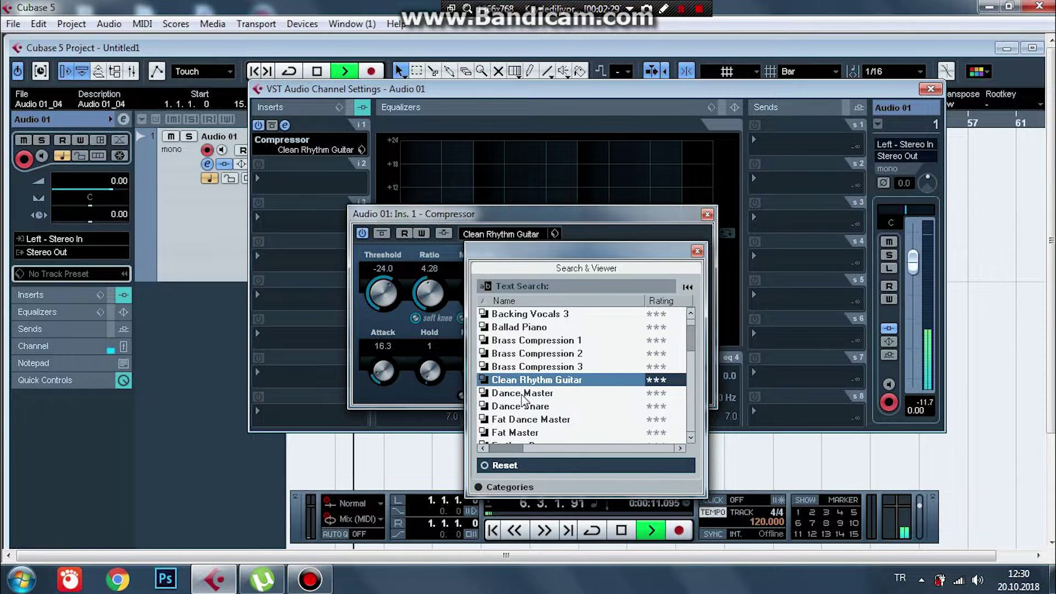
click(522, 393)
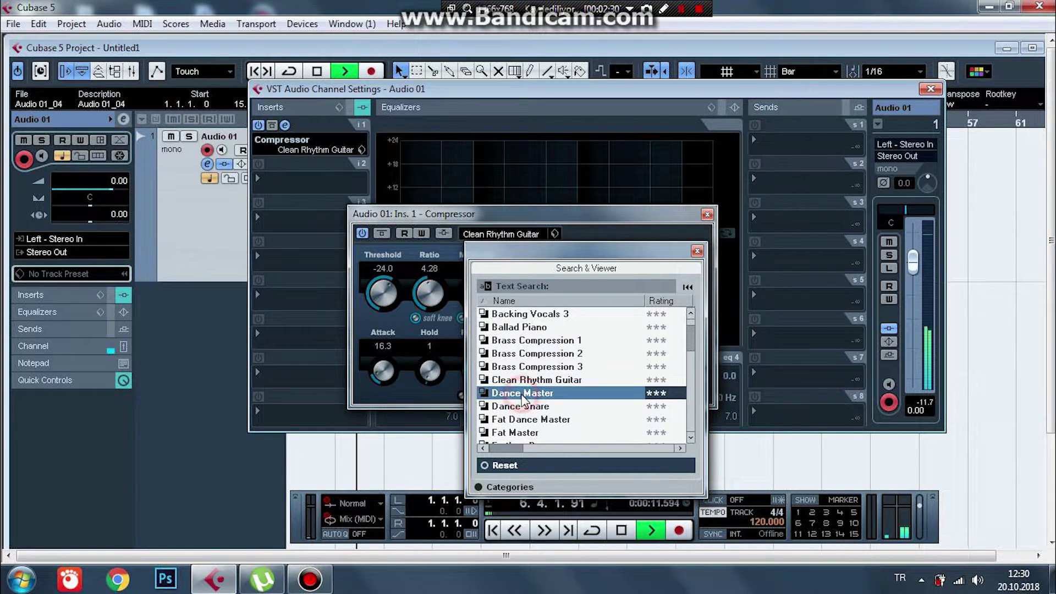
click(697, 251)
click(708, 215)
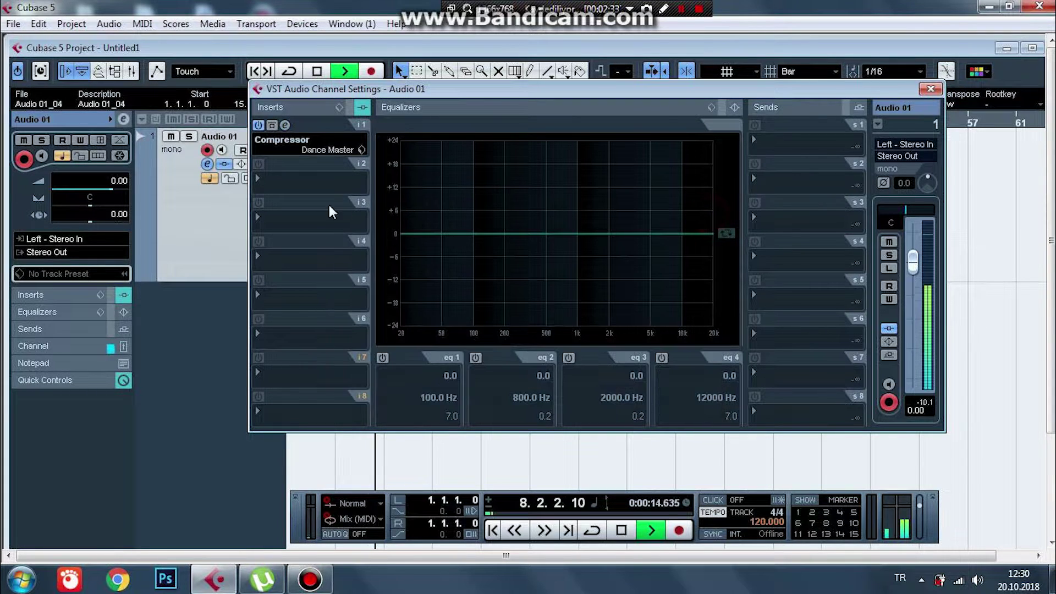
Step: Add a Limiter in the second insert slot and raise its input to about 3.8
click(271, 187)
mouse_move(301, 252)
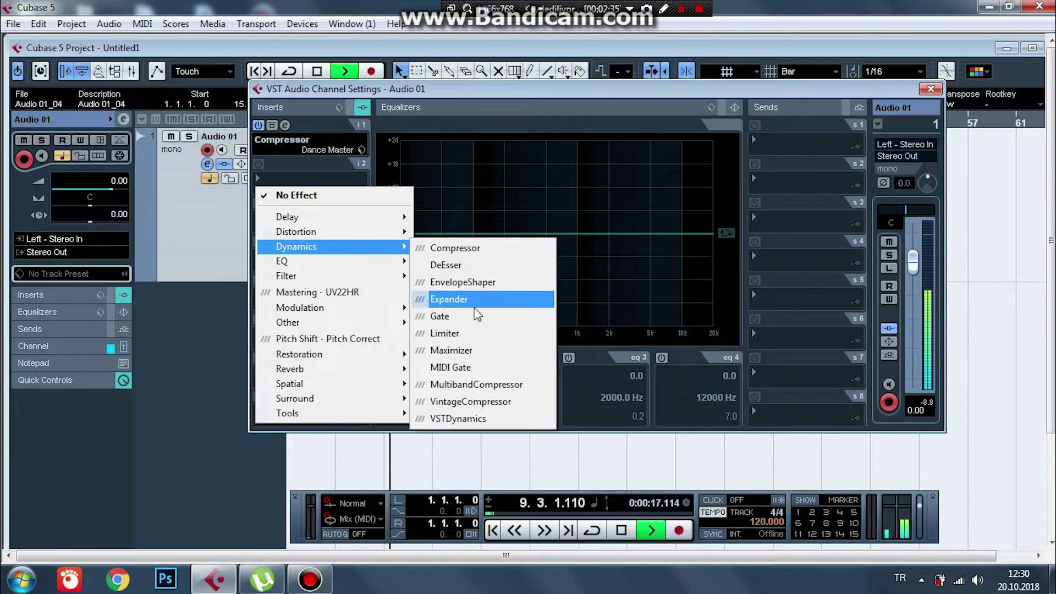
click(460, 333)
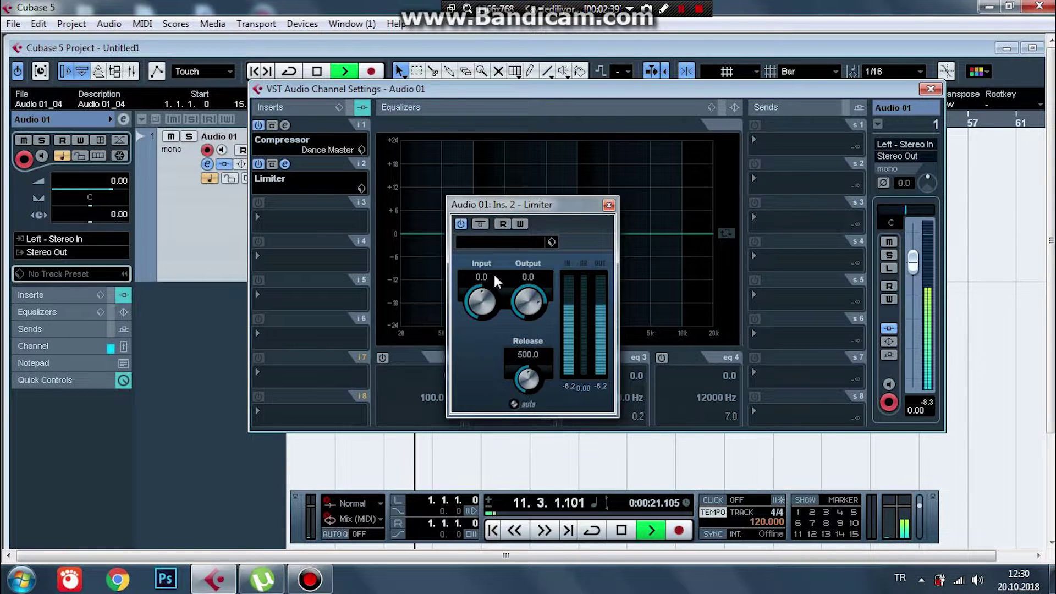
drag(494, 299, 494, 287)
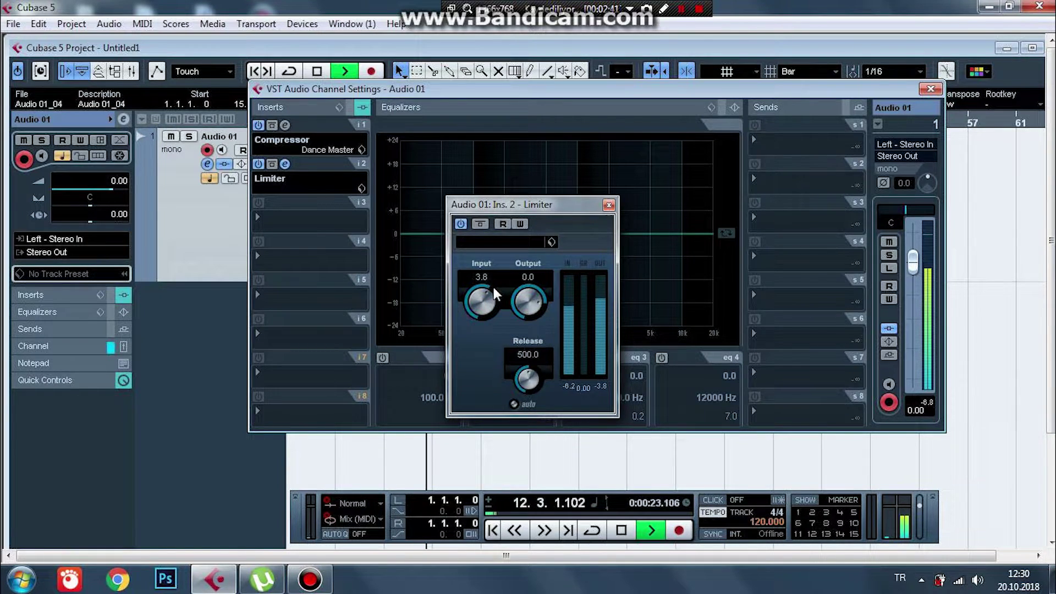
click(609, 205)
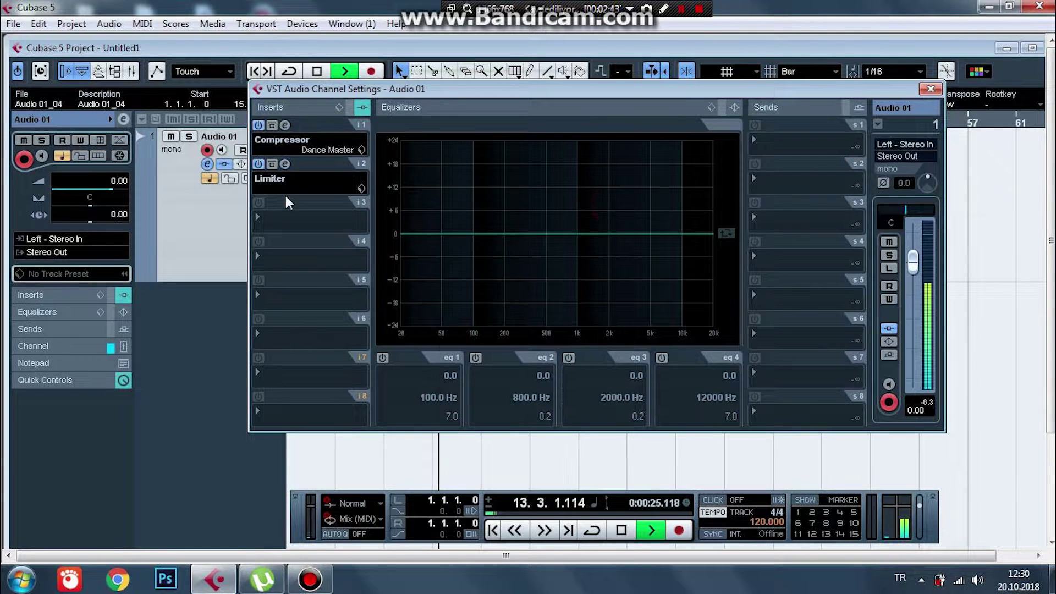
Step: Add a Maximizer in the third insert slot with the Light Dance Master preset
click(287, 216)
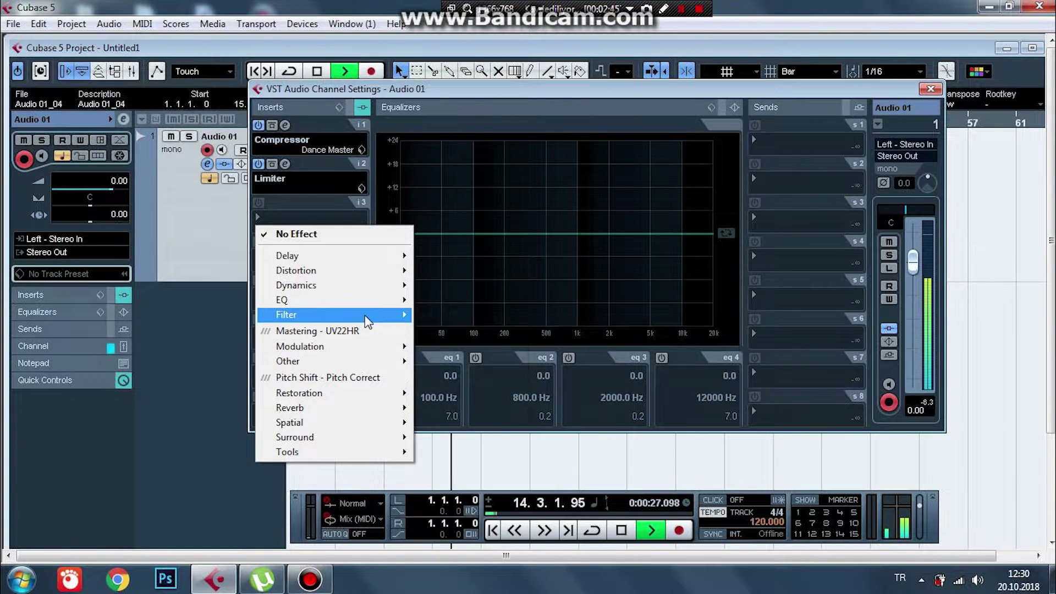
mouse_move(391, 285)
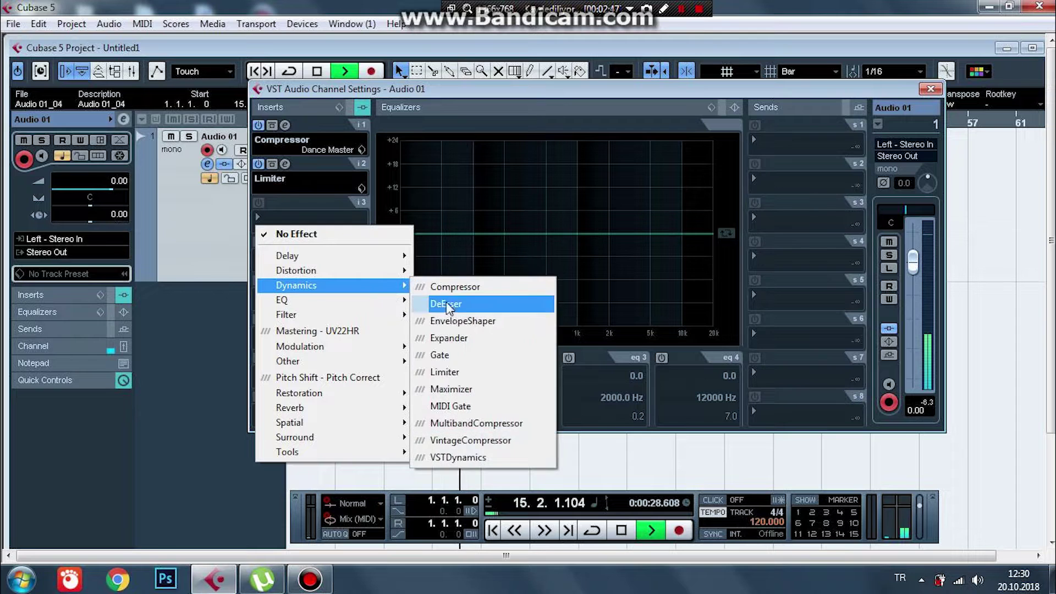
click(451, 389)
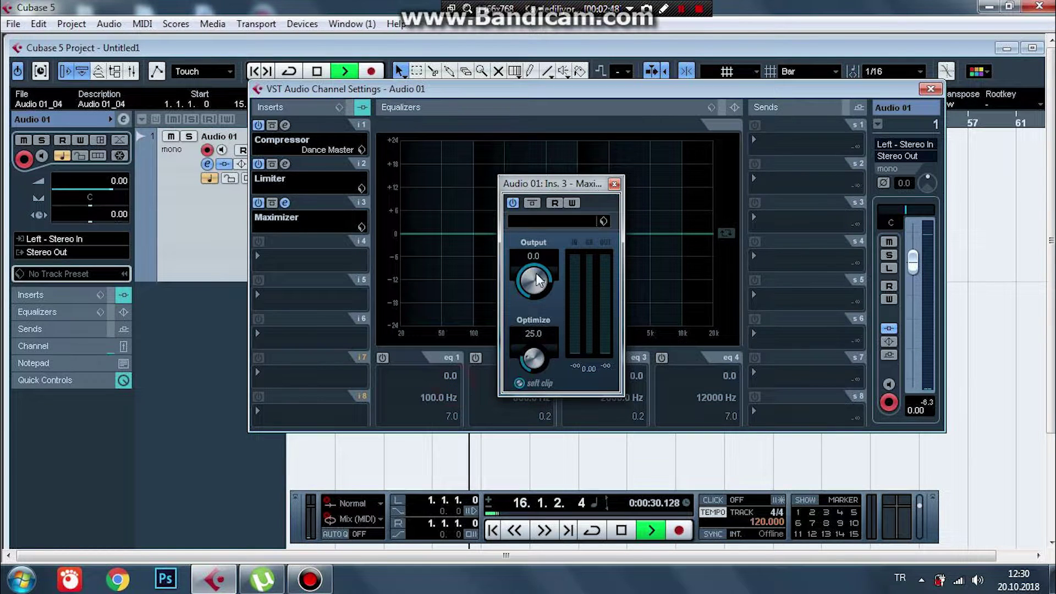
click(561, 221)
click(586, 394)
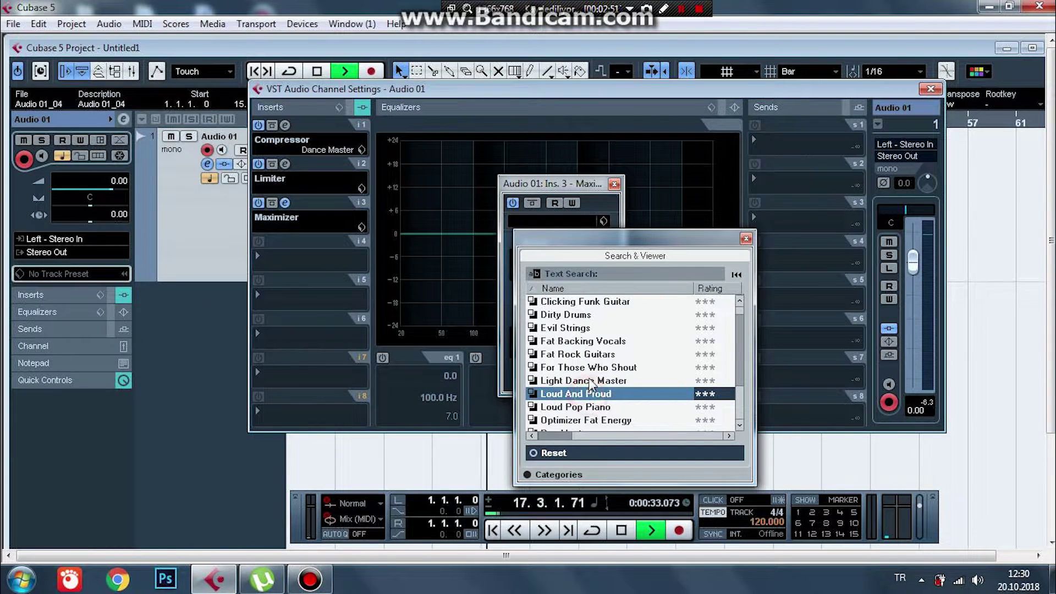
click(586, 380)
click(746, 238)
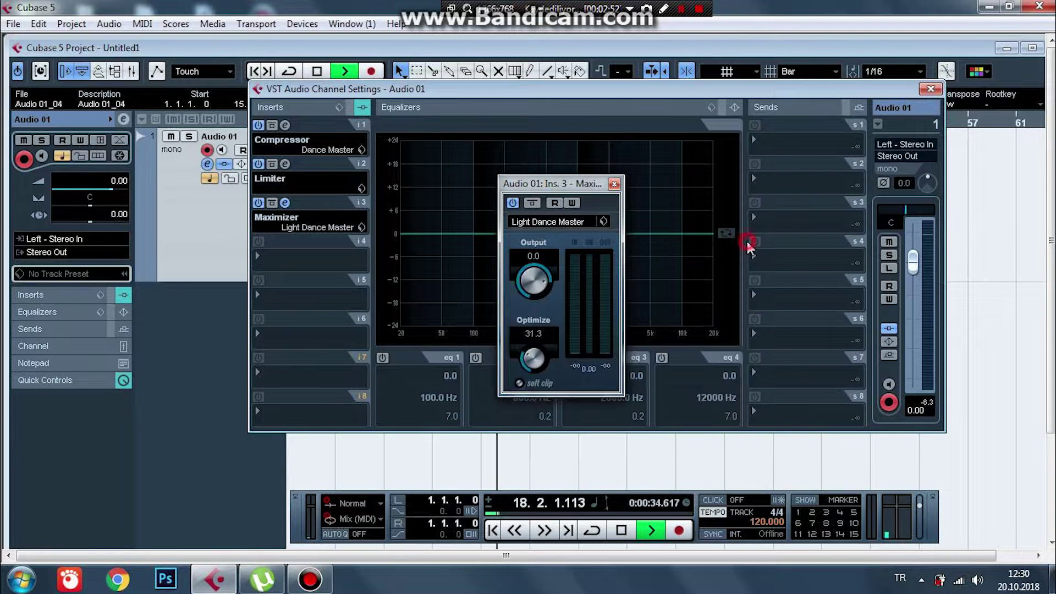
click(615, 184)
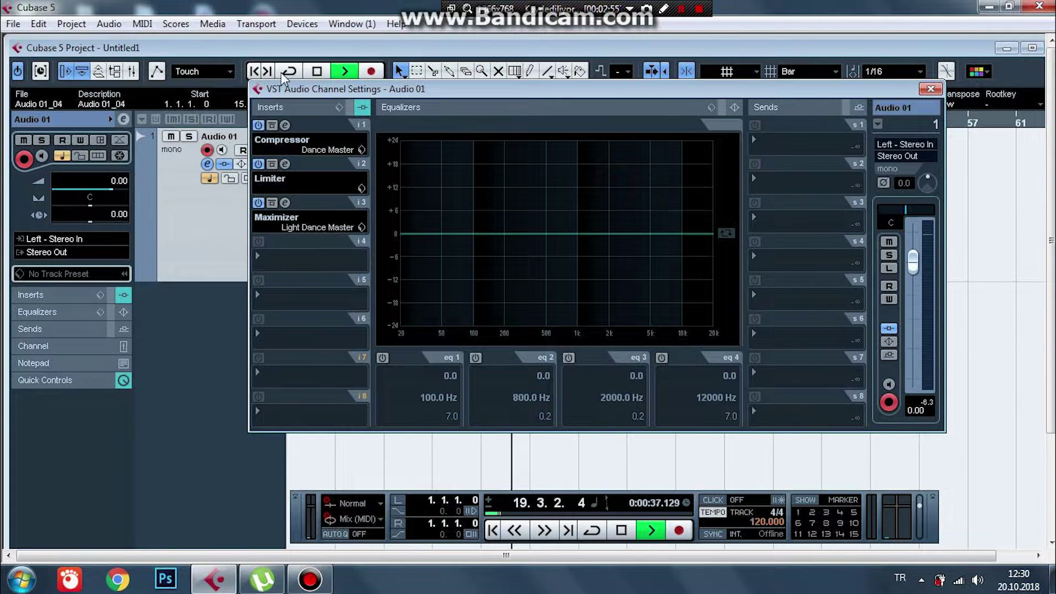
Step: Listen to the processed take from the beginning for about ten seconds, then stop playback
click(256, 71)
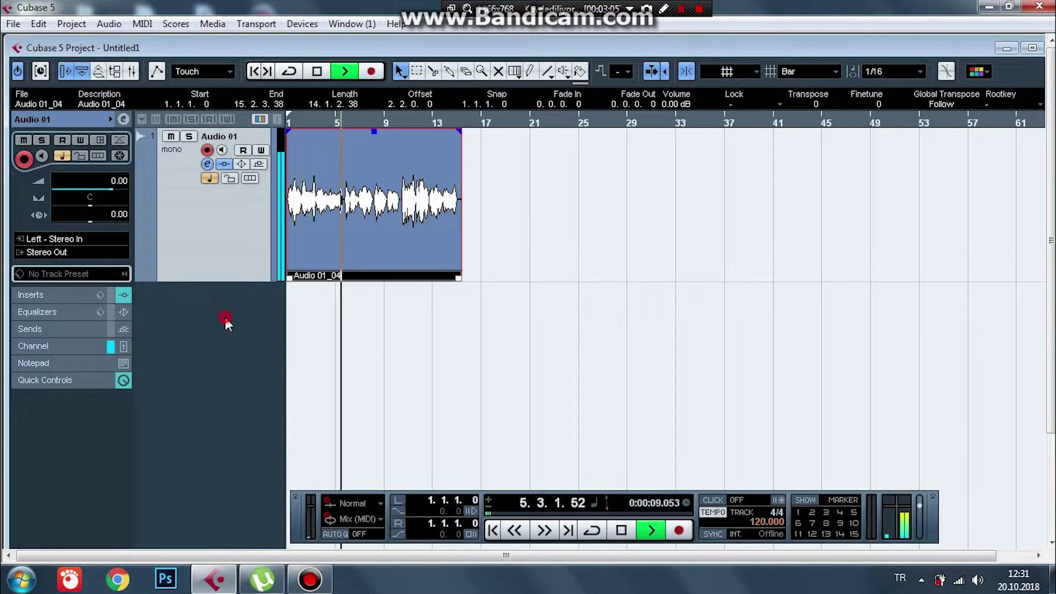
key(space)
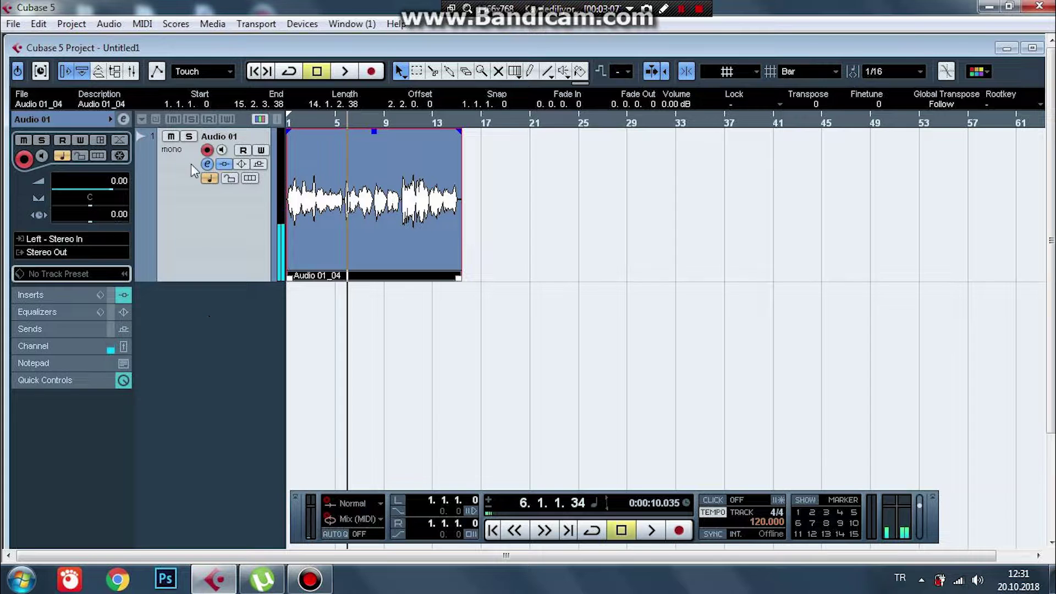
Step: Add a Roomworks SE reverb in the Audio 01 track's fourth insert slot and set its mix to 13
click(207, 164)
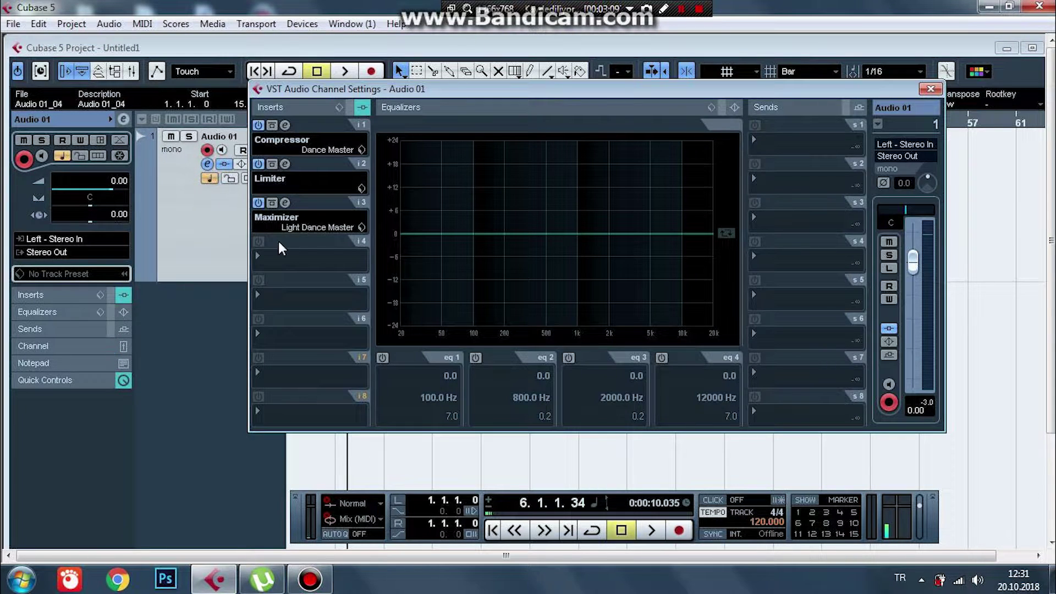
click(266, 266)
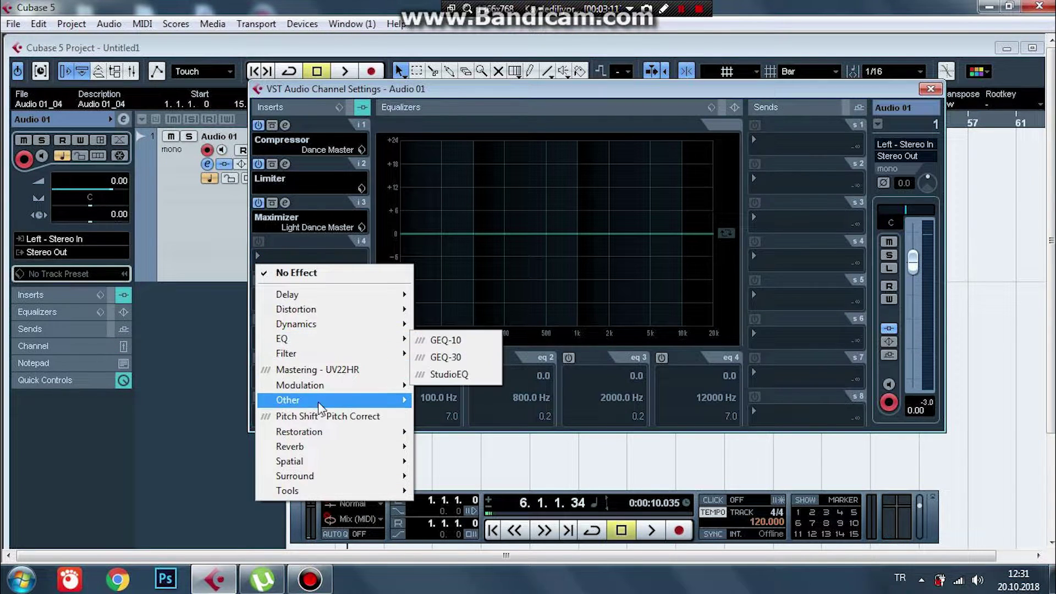
mouse_move(358, 447)
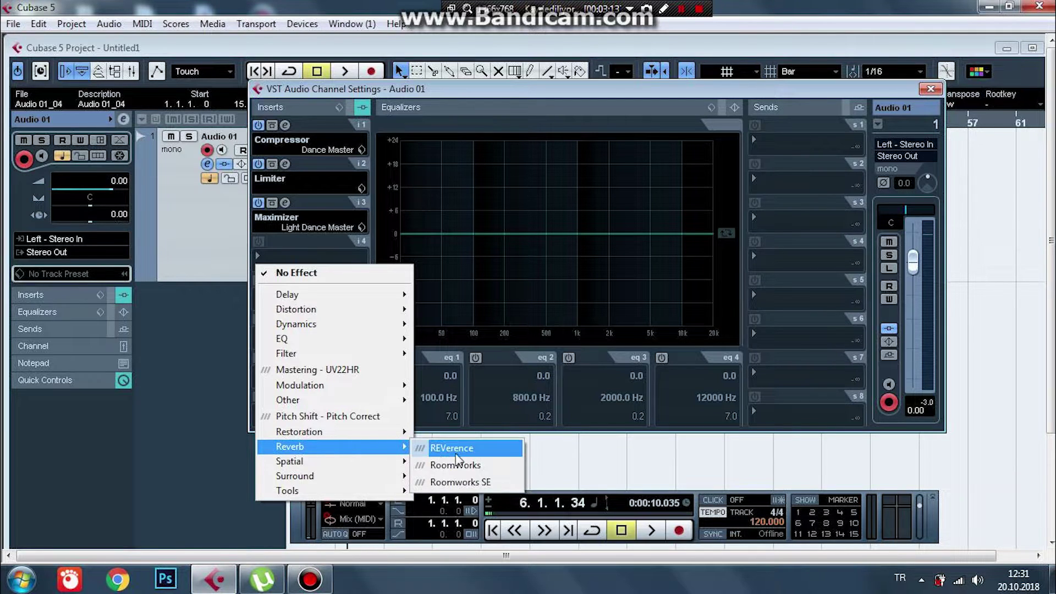
click(461, 483)
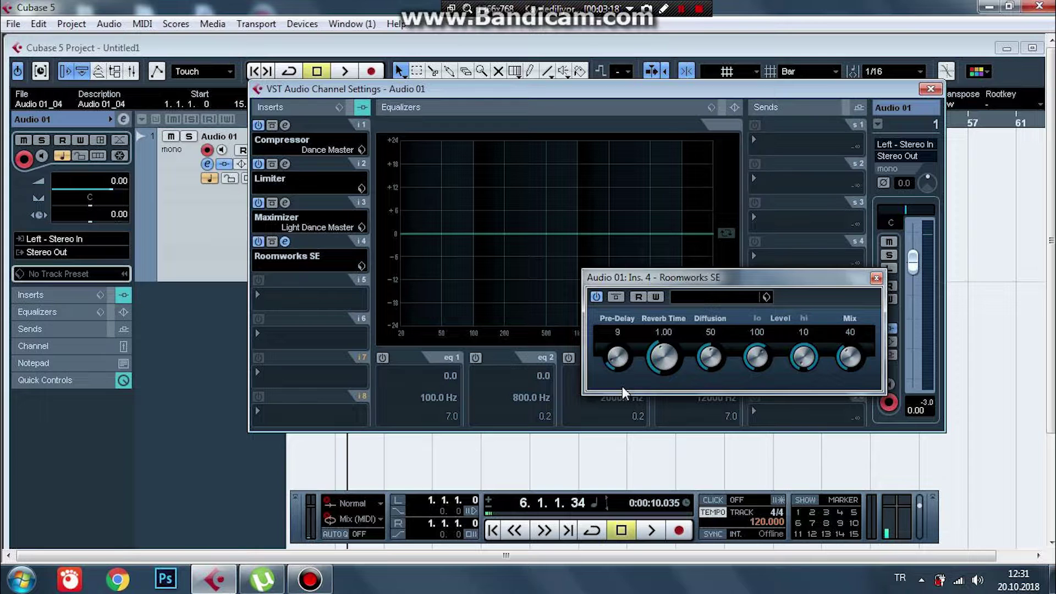
drag(855, 359, 853, 403)
Step: Raise the reverb time to about 4.41 during playback, then close the effect and channel settings windows
key(space)
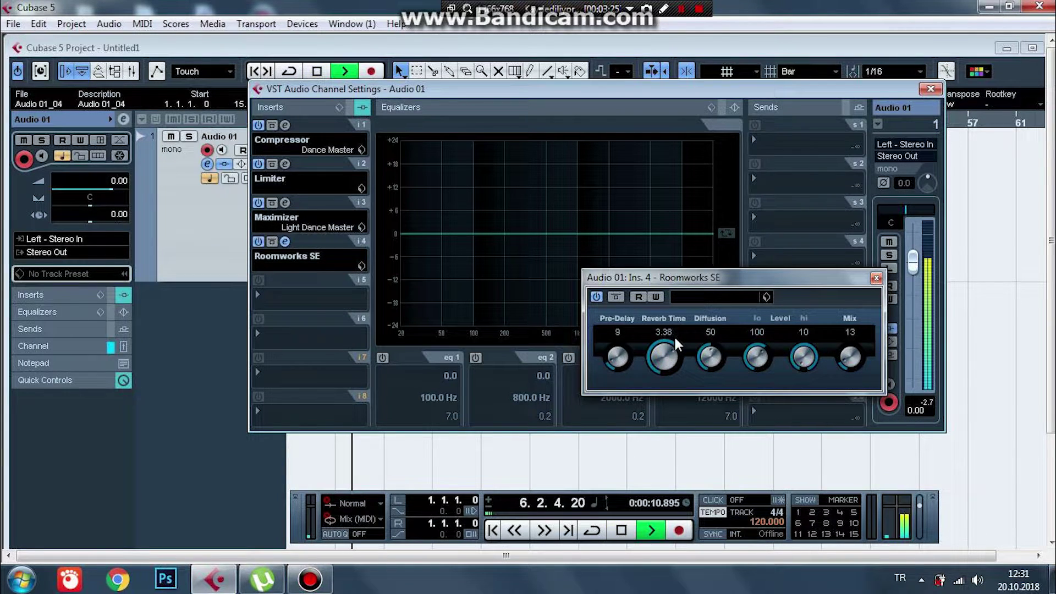
drag(673, 360, 673, 361)
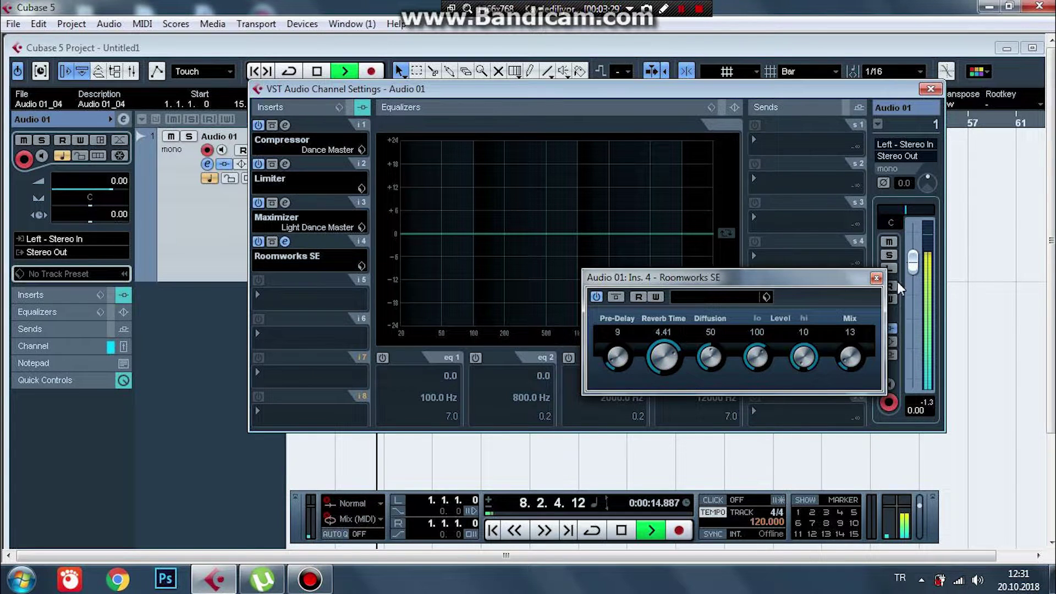
click(876, 278)
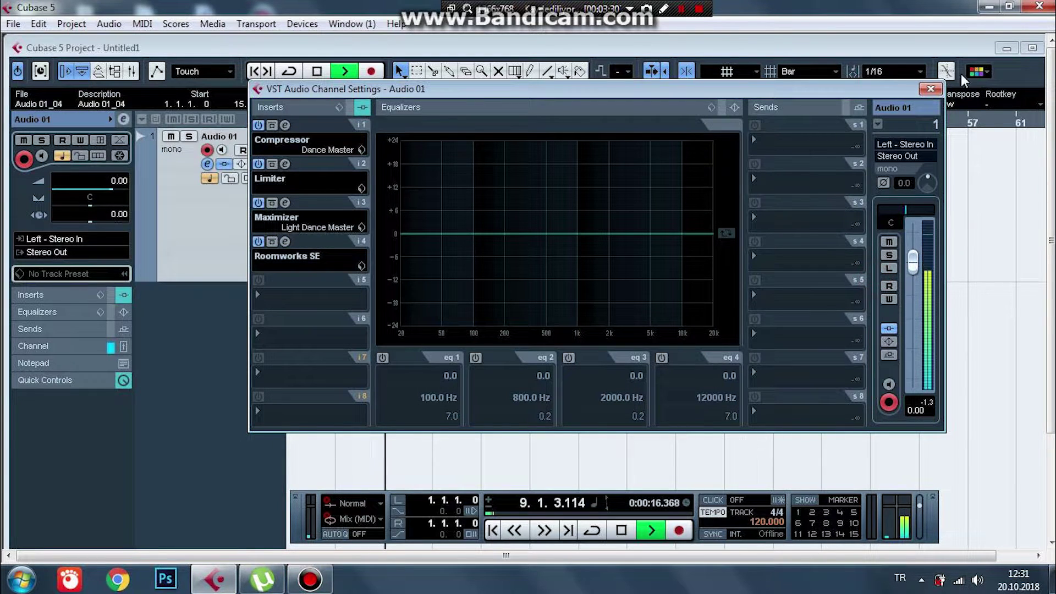
click(929, 91)
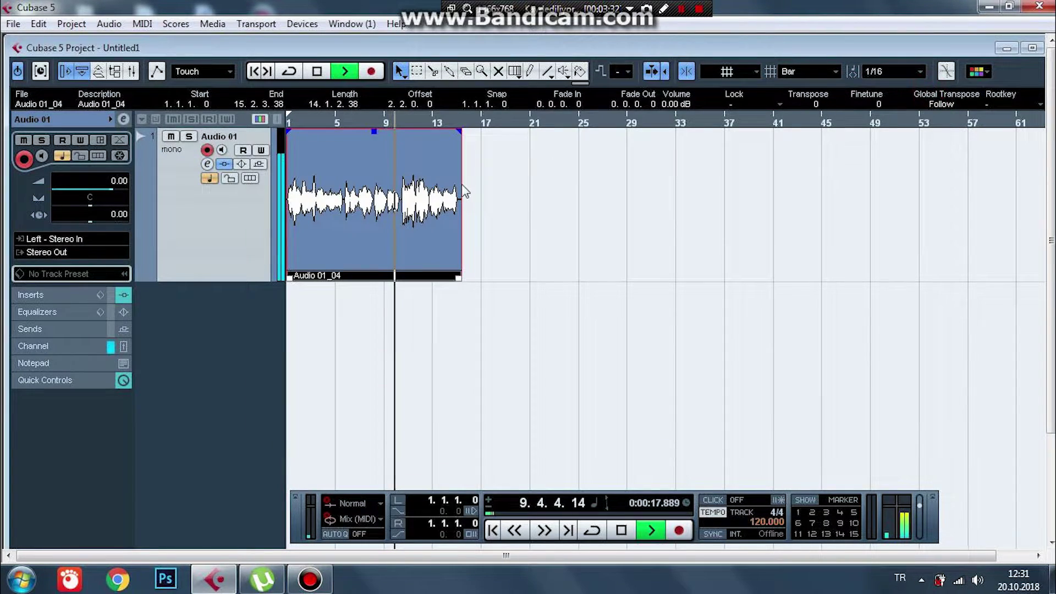
Step: Stop playback, return to the project start and maximize the project window
click(316, 71)
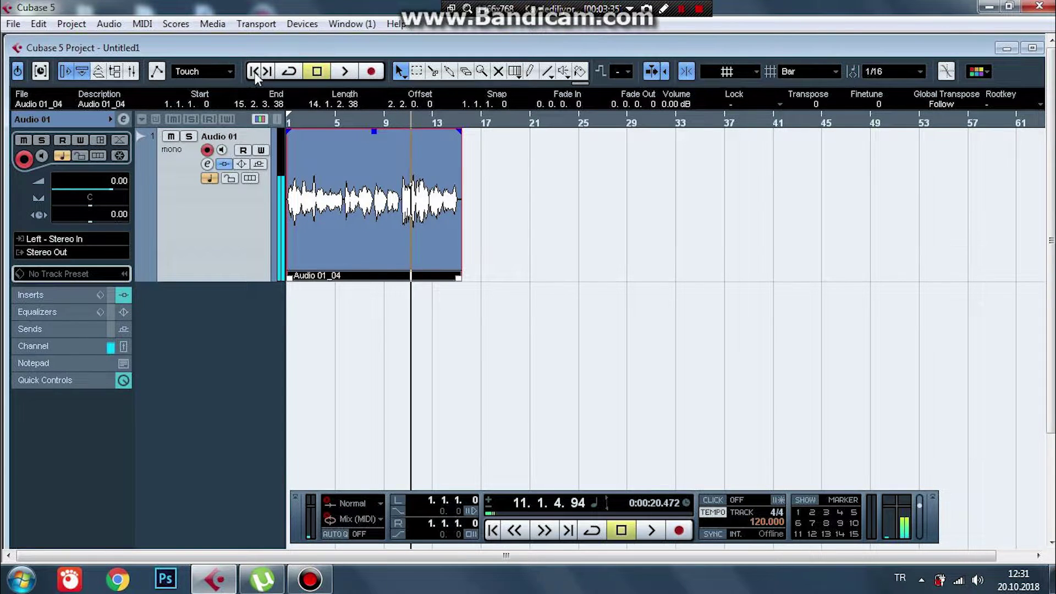
click(254, 72)
double_click(292, 48)
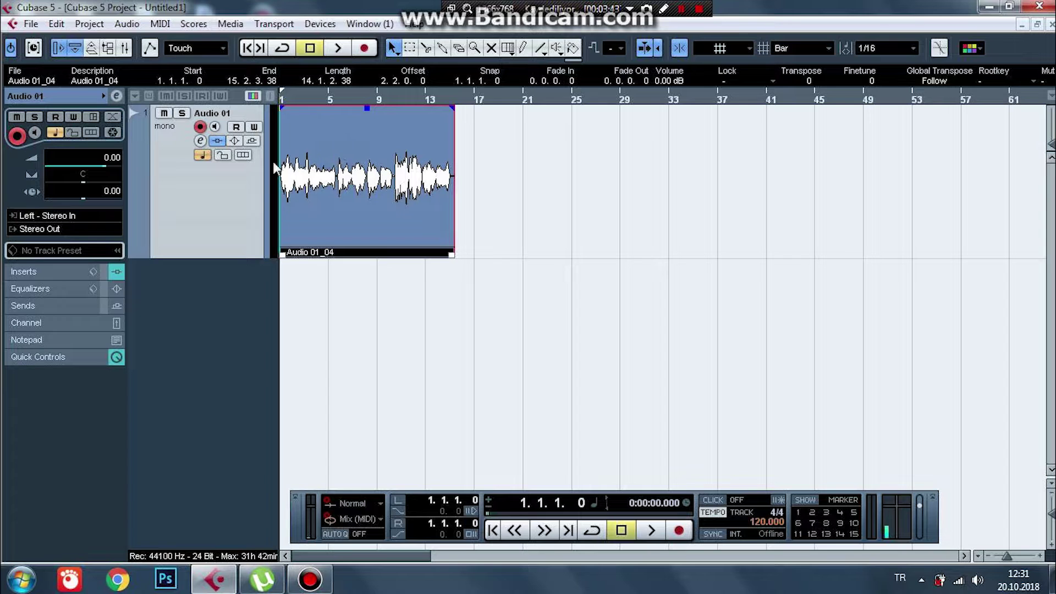
Step: Open Pitch Shift for the recorded take, move the dialog off the waveform and preview the current settings
click(127, 24)
mouse_move(196, 47)
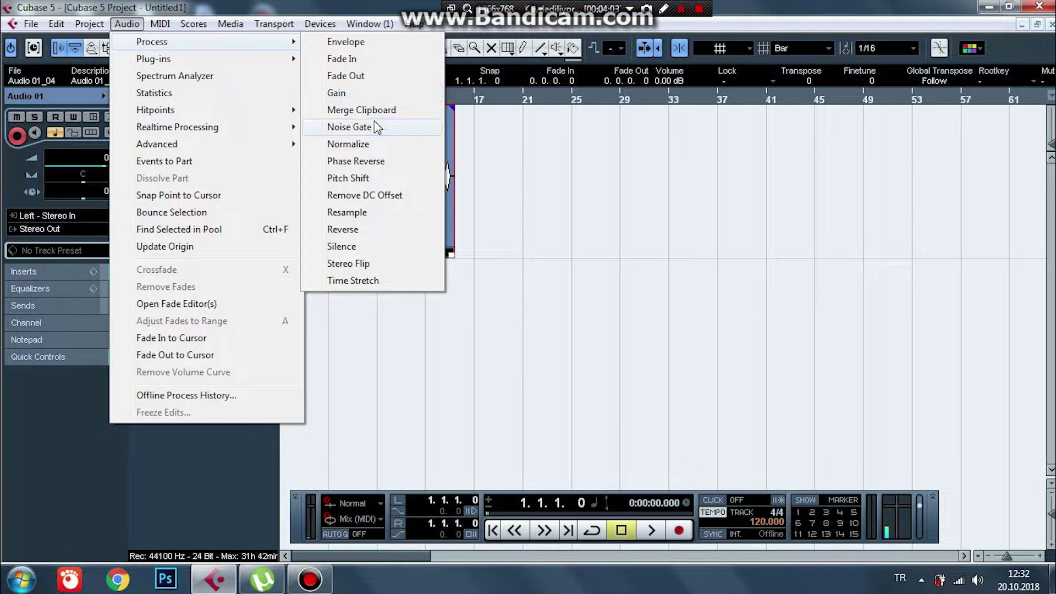
click(364, 178)
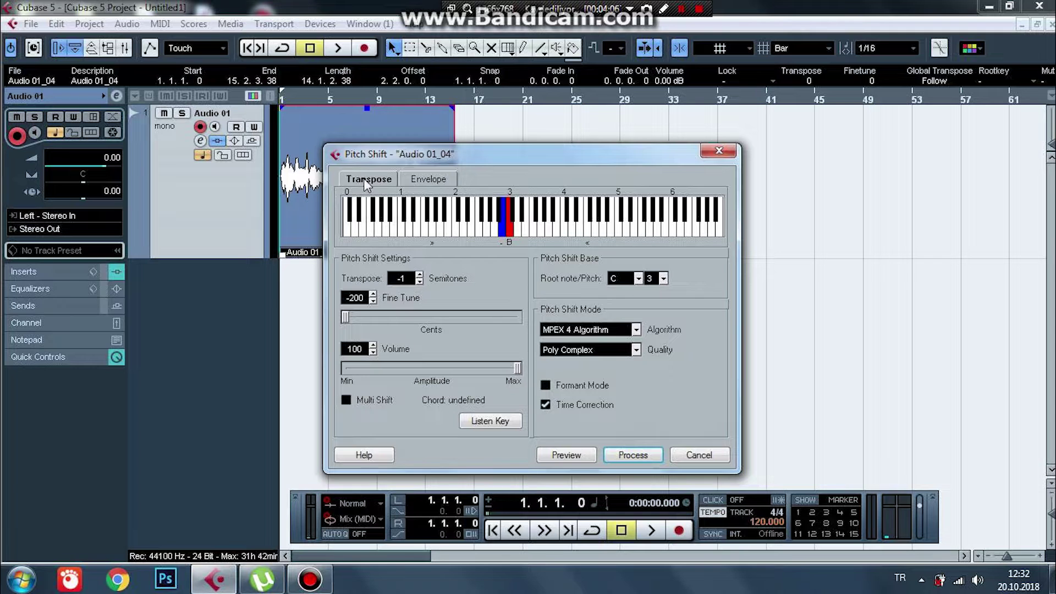
drag(536, 155, 685, 107)
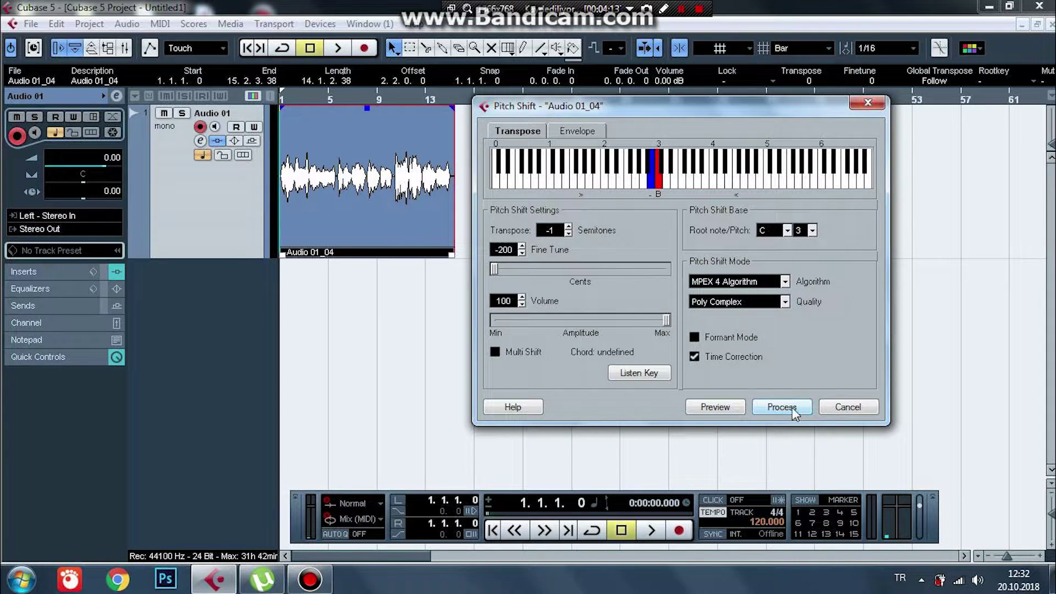
click(716, 408)
Step: Set the pitch shift's transposition to 0 semitones and its fine tune to 0, previewing the take
click(569, 226)
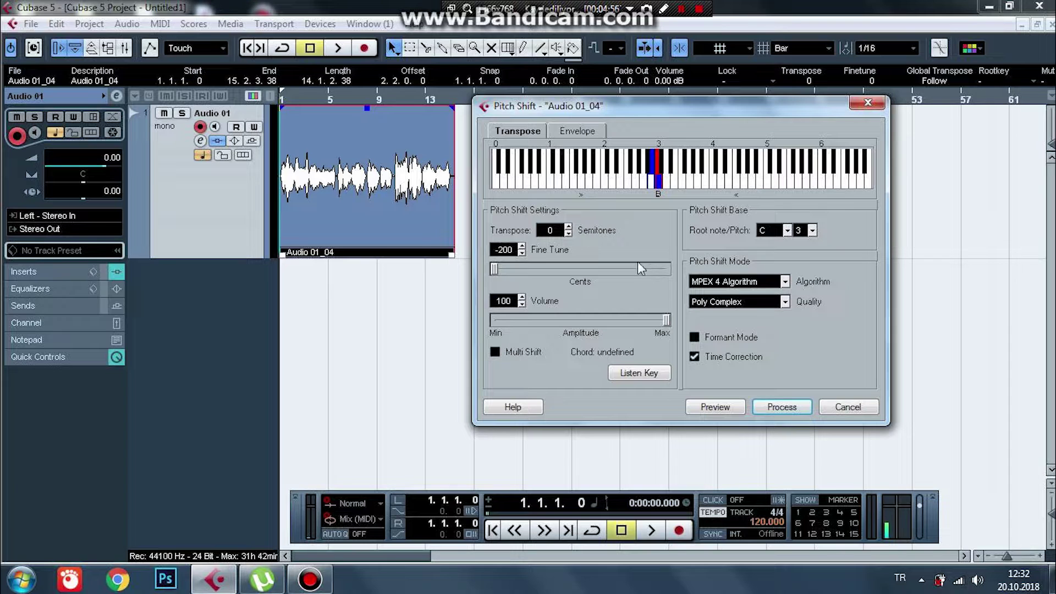
click(715, 408)
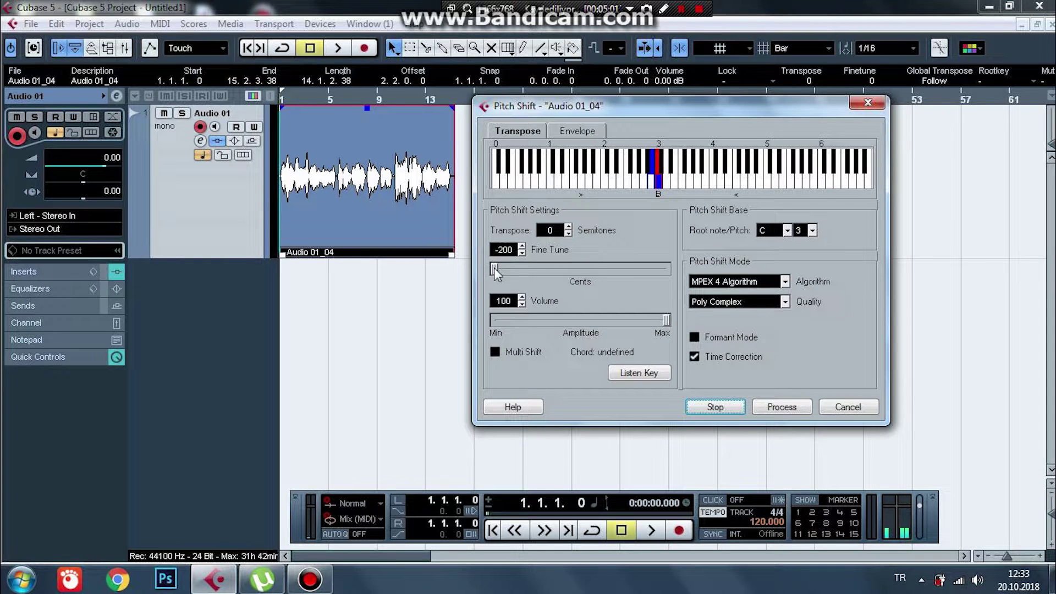
drag(494, 268, 580, 276)
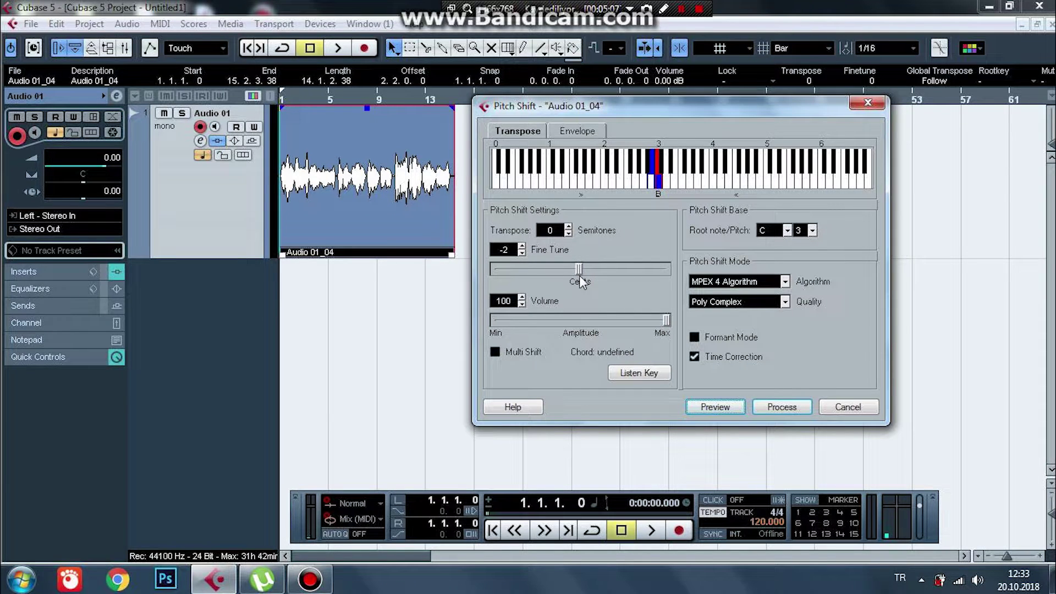
click(715, 408)
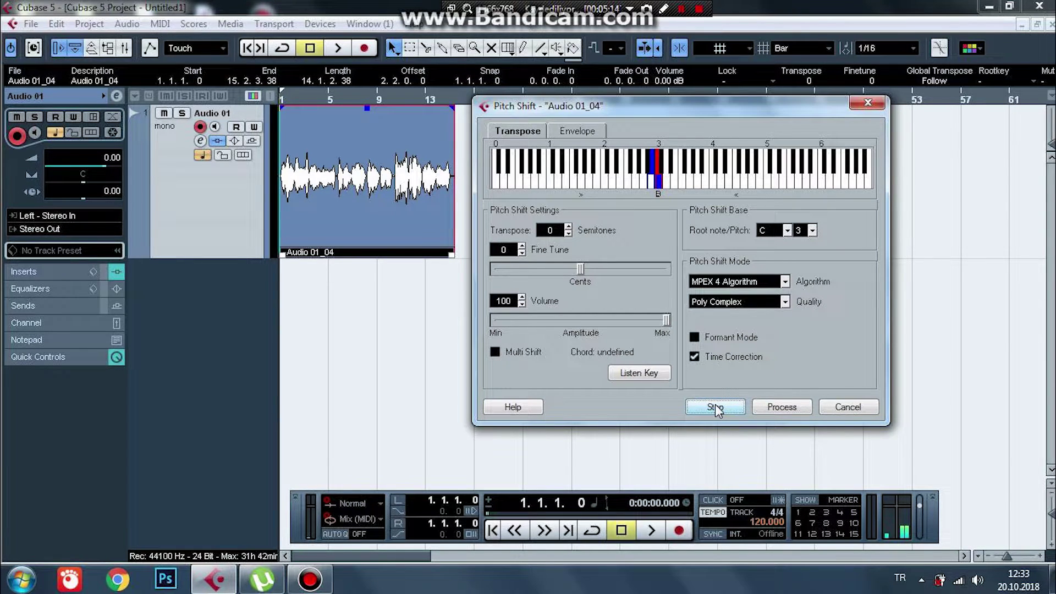
Step: Set the transposition to 2 semitones, preview the take and stop the preview
click(569, 226)
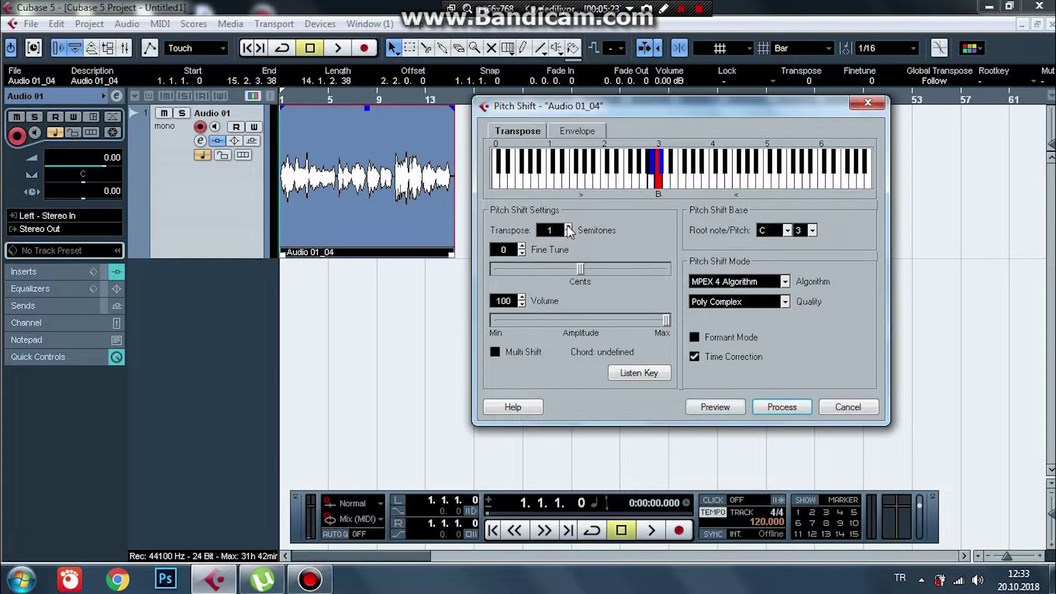
click(568, 226)
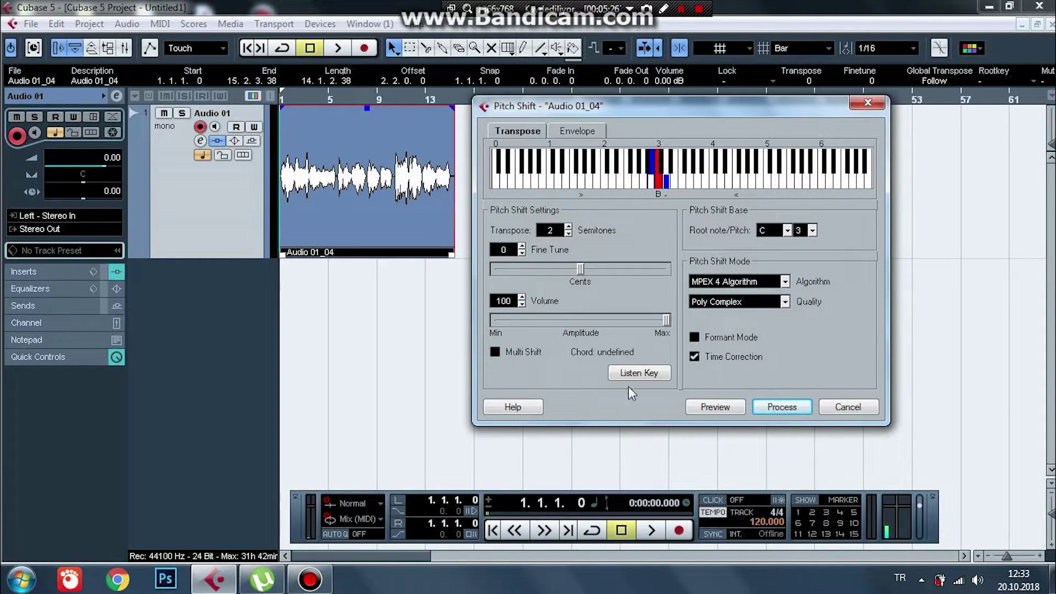
click(721, 407)
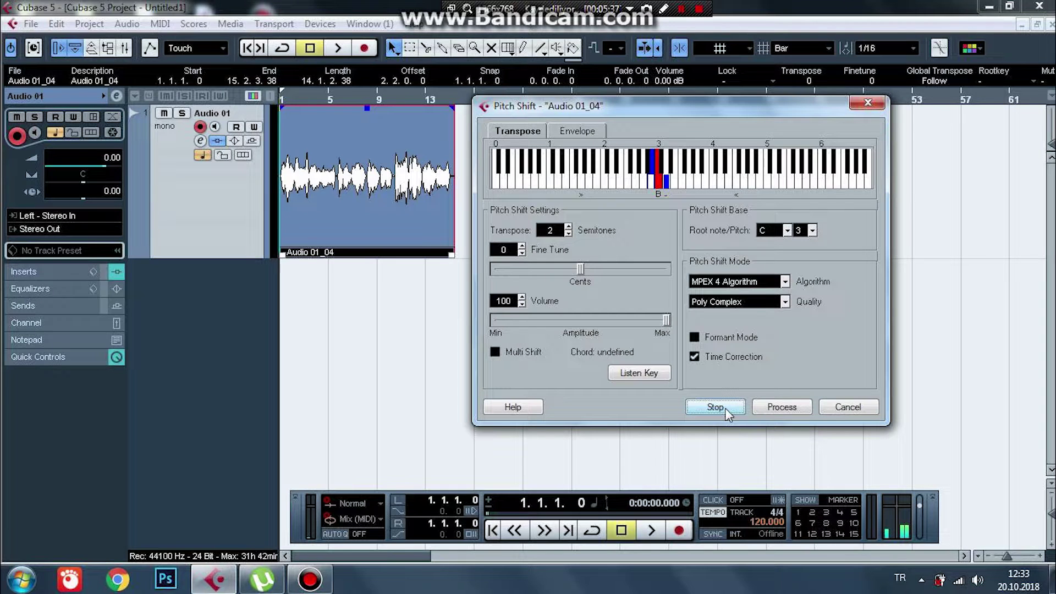
click(727, 413)
Step: Set the transposition to 4 semitones, preview the take and stop the preview
click(568, 226)
click(568, 227)
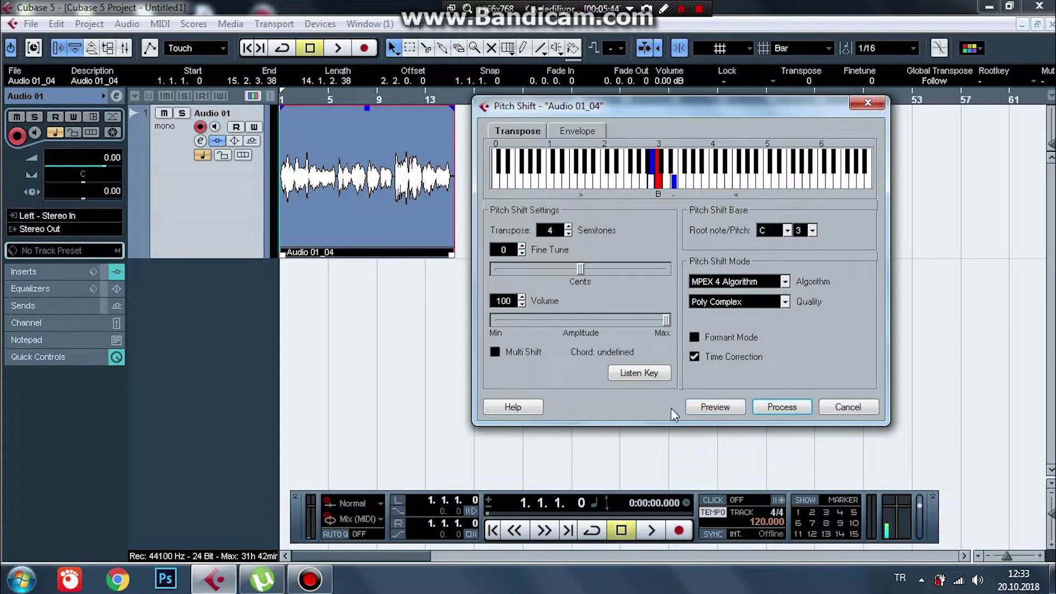
click(714, 409)
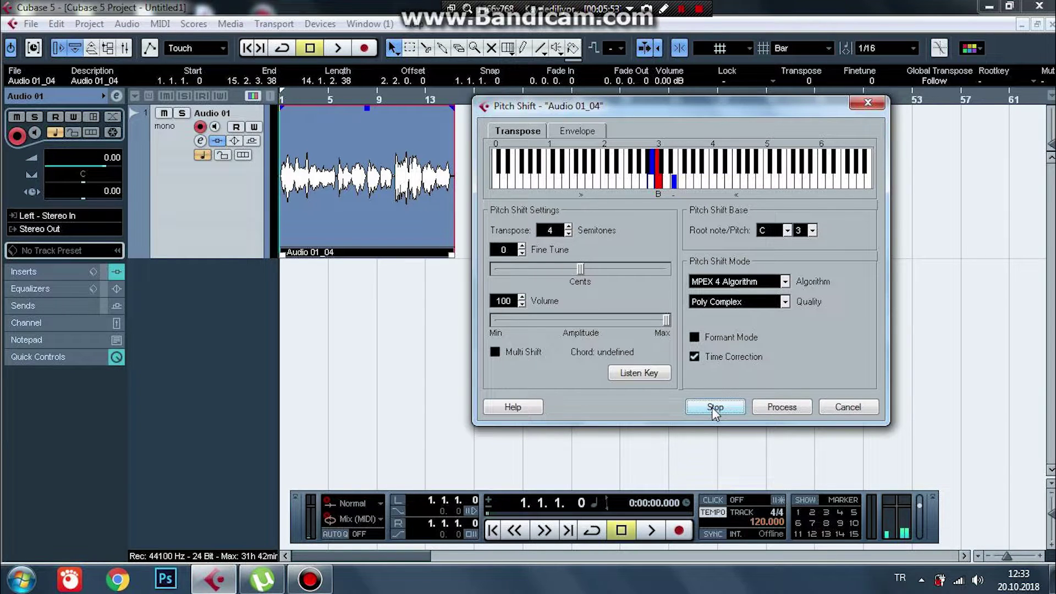
click(714, 409)
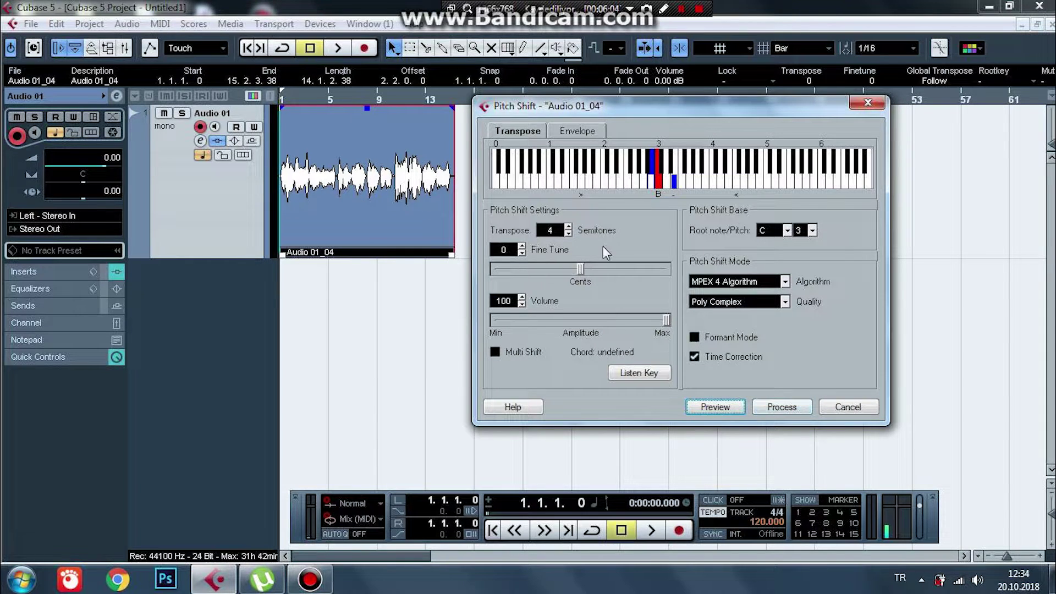
Step: Set the transposition to -6 semitones, preview the take and stop the preview
click(569, 233)
click(569, 233)
click(568, 233)
click(568, 233)
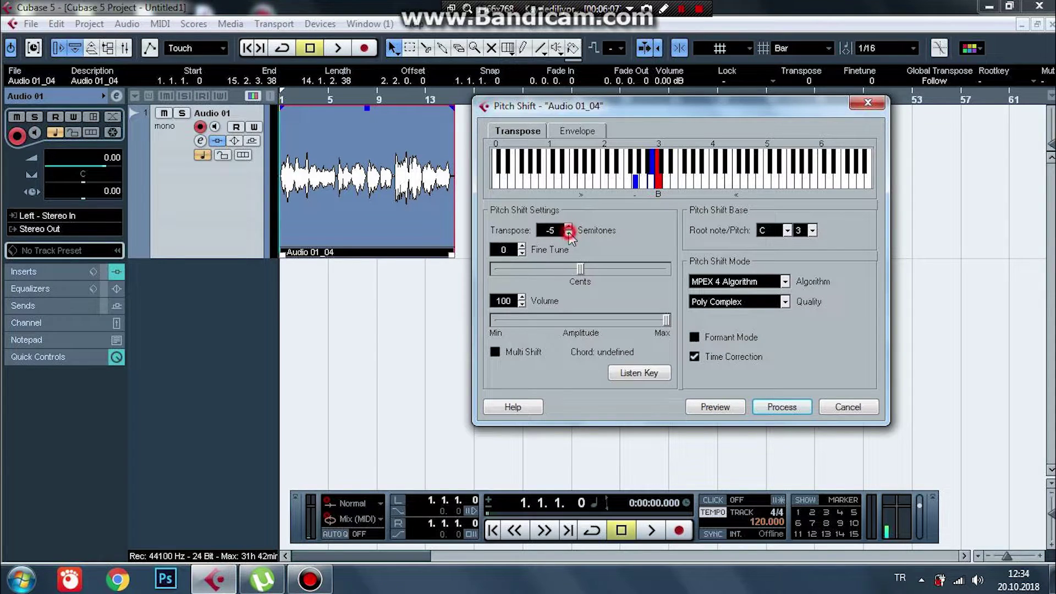
click(569, 233)
click(722, 407)
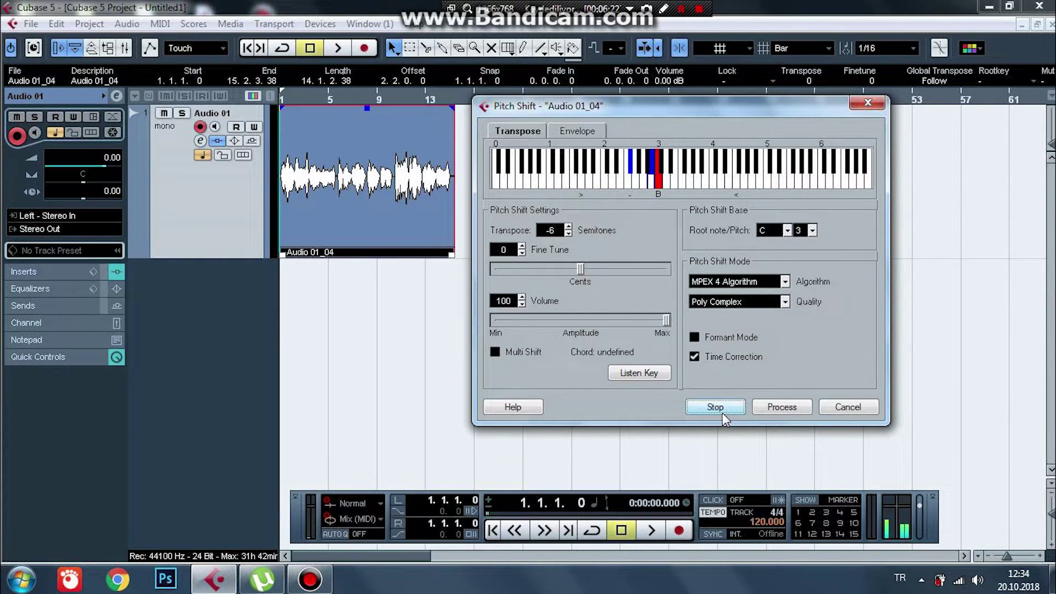
click(722, 413)
Step: Step the transposition below -6 semitones and back up, then close Pitch Shift without processing
click(568, 233)
click(568, 234)
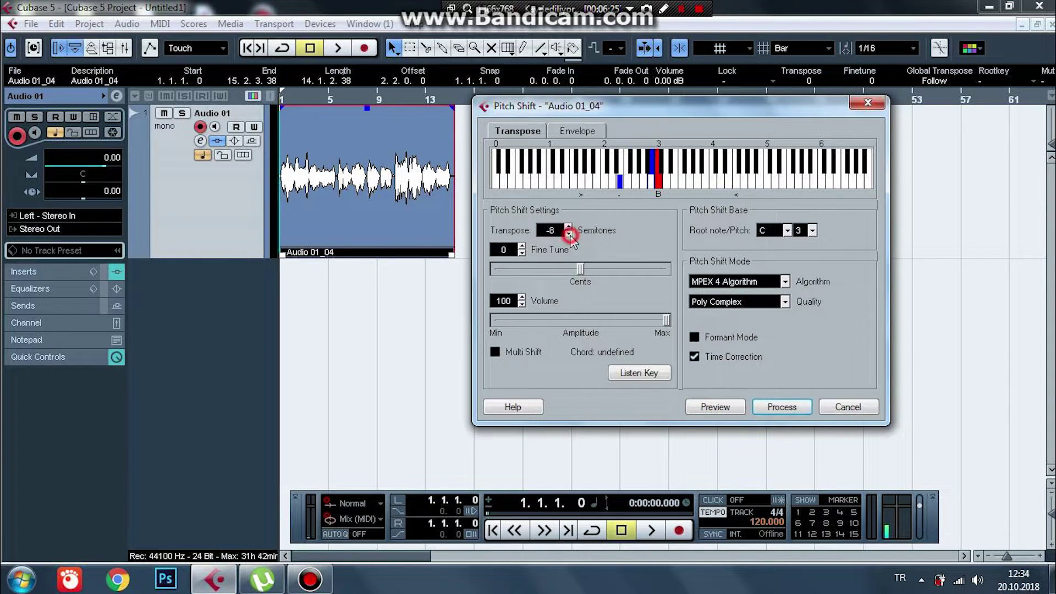
click(568, 234)
click(568, 226)
click(568, 226)
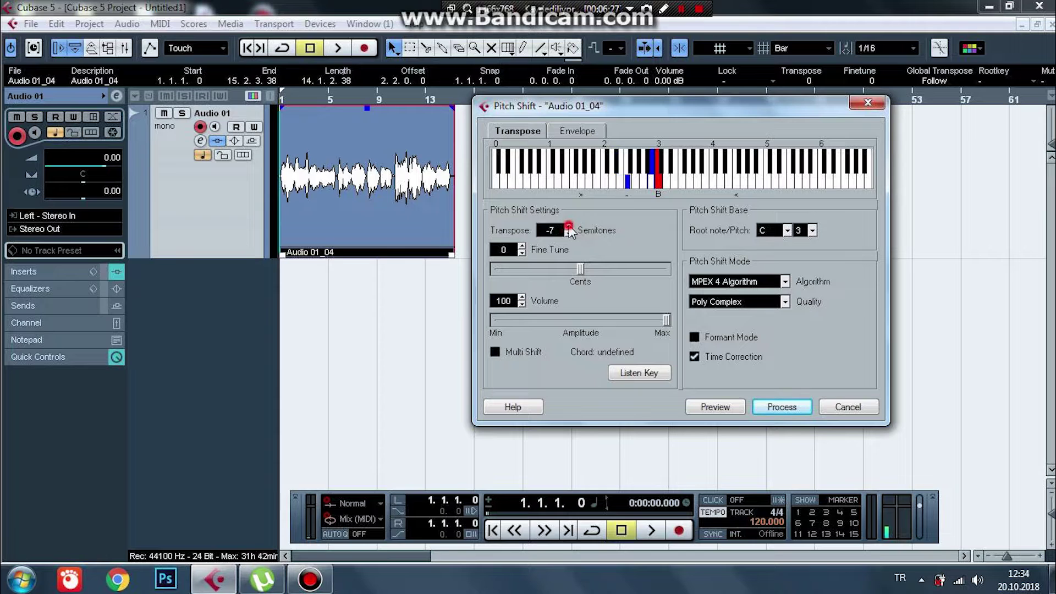
click(568, 226)
click(568, 226)
click(568, 226)
click(568, 226)
click(568, 226)
click(568, 226)
click(568, 226)
click(868, 104)
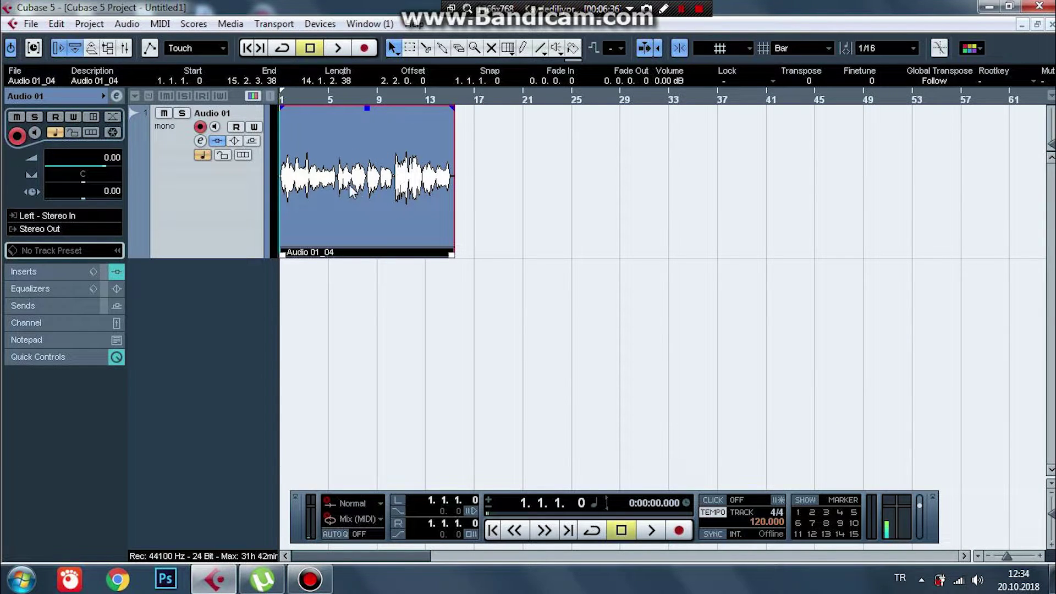
Step: Delete the recorded take and the Audio 01 track, leaving the project empty
key(Delete)
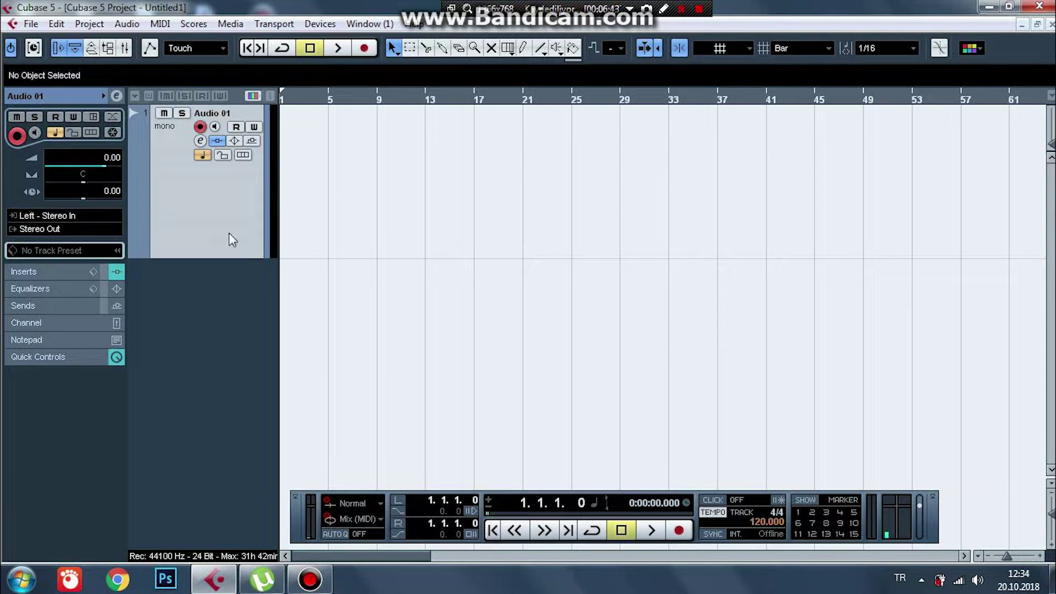
key(Delete)
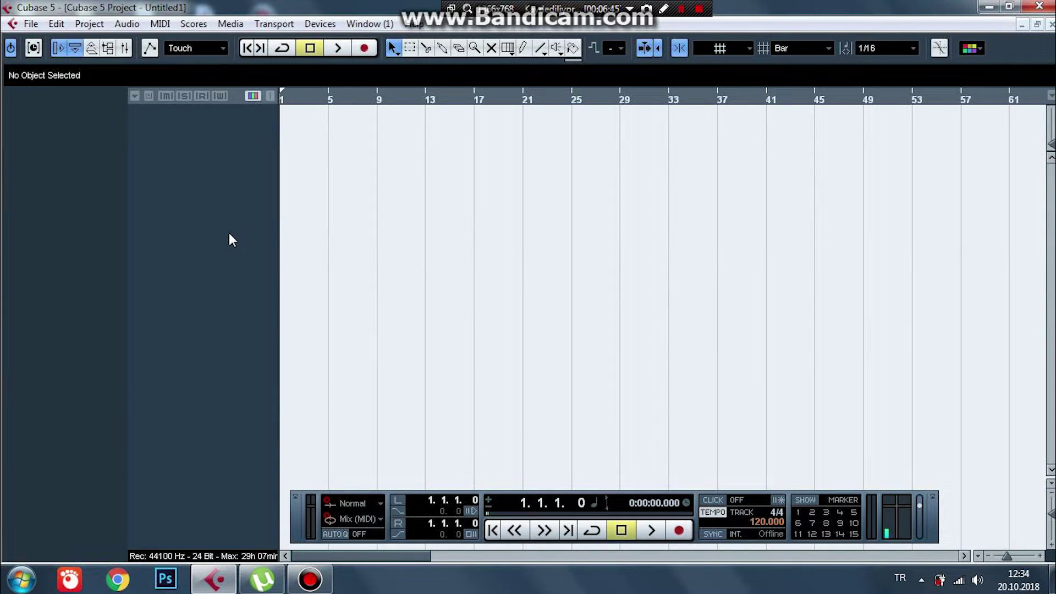
Step: Open the Loop Browser and audition the 02 097 Drums-a loop near the start of the list
click(233, 25)
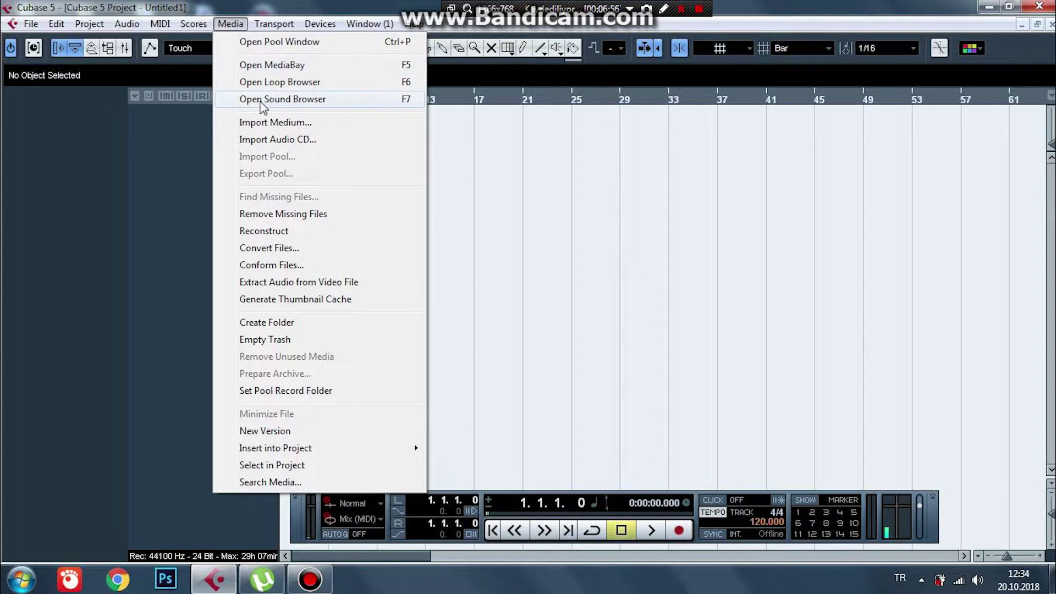
click(290, 88)
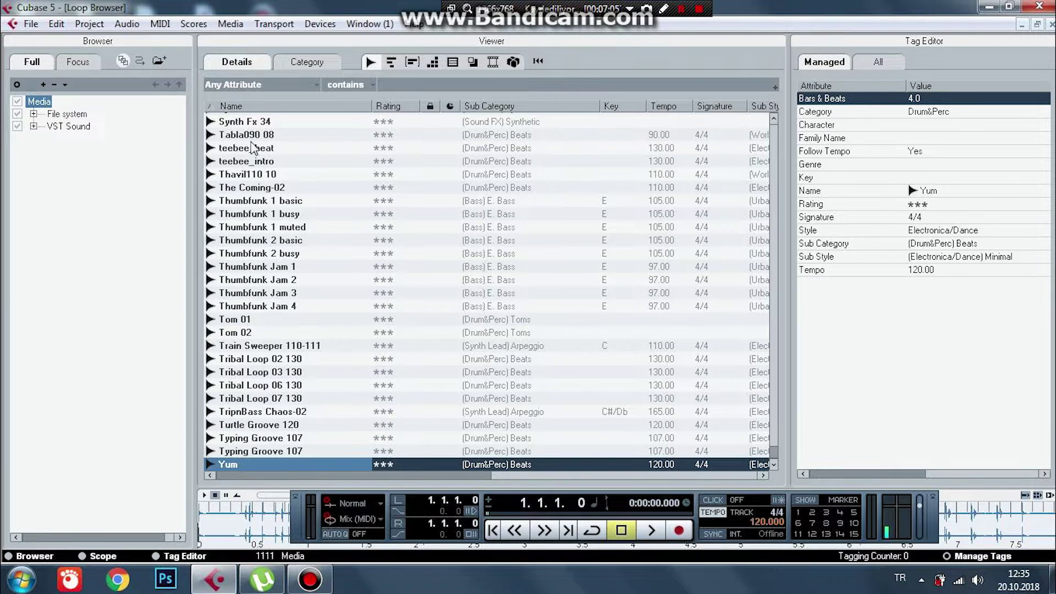
click(776, 456)
drag(776, 455, 776, 151)
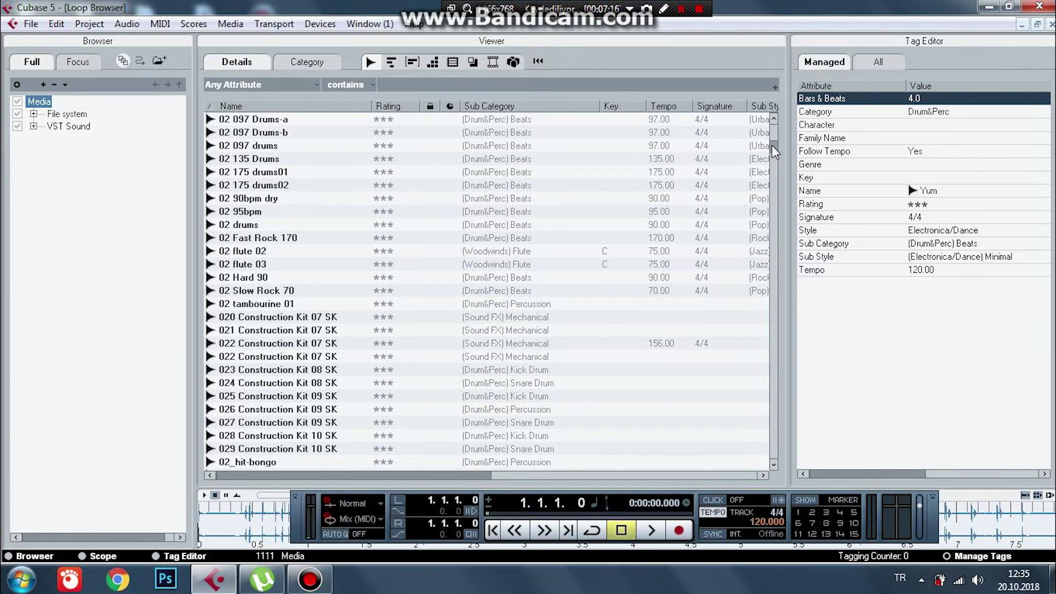
click(276, 123)
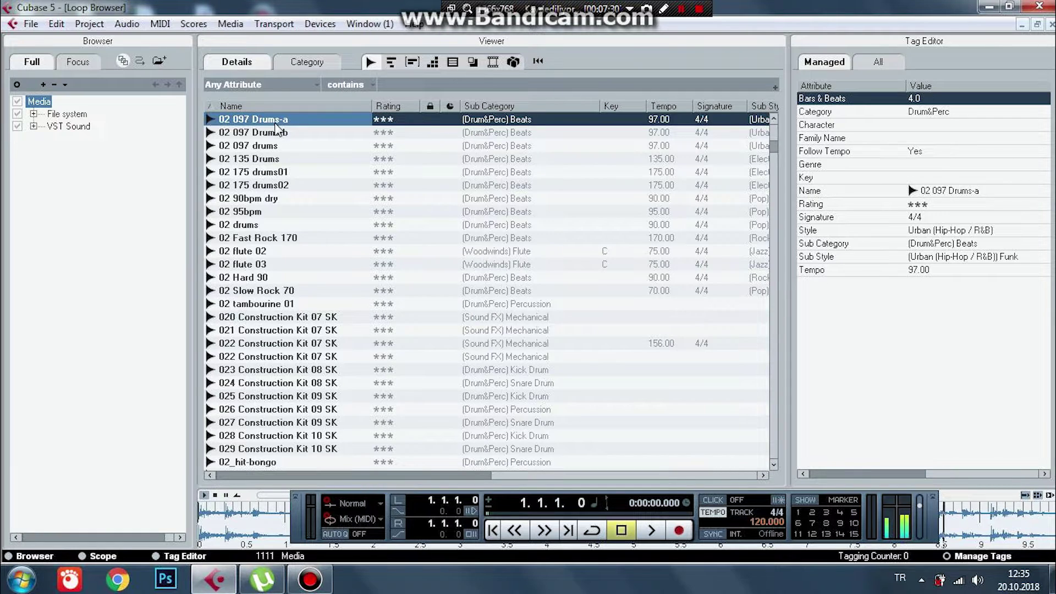
key(space)
key(space)
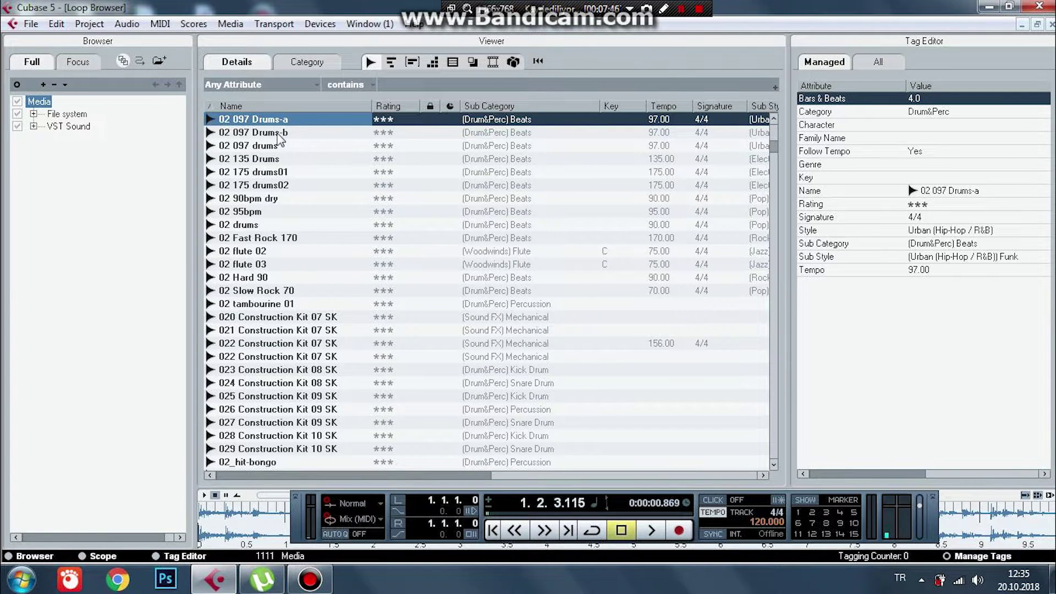
Step: Audition the 02 135 Drums, 02 flute 02, 023 Construction Kit 08 SK and 03 065 drums 01 loops
click(271, 161)
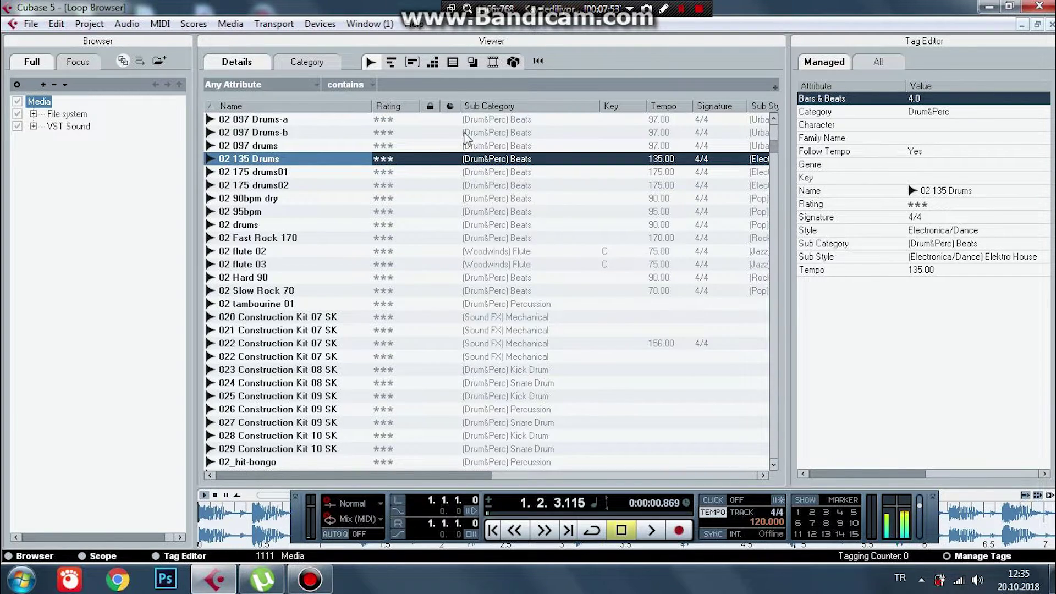
key(space)
key(space)
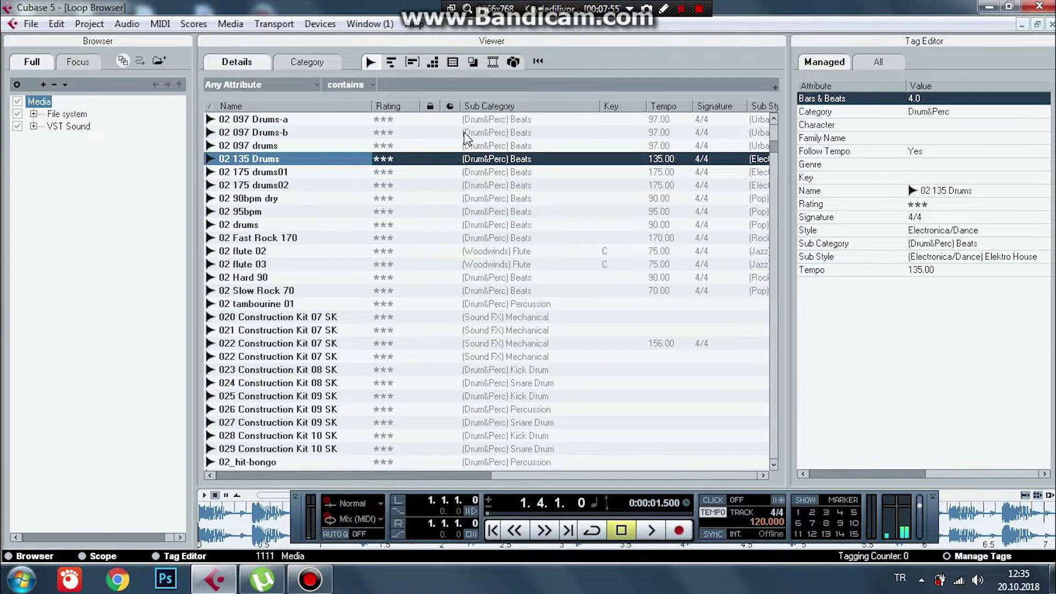
click(249, 253)
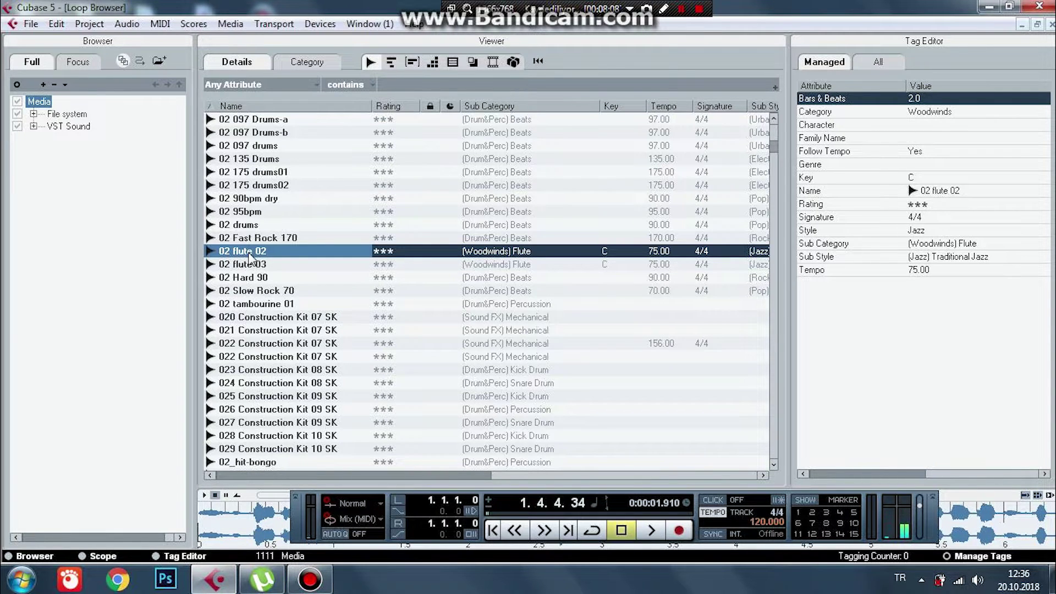
click(297, 372)
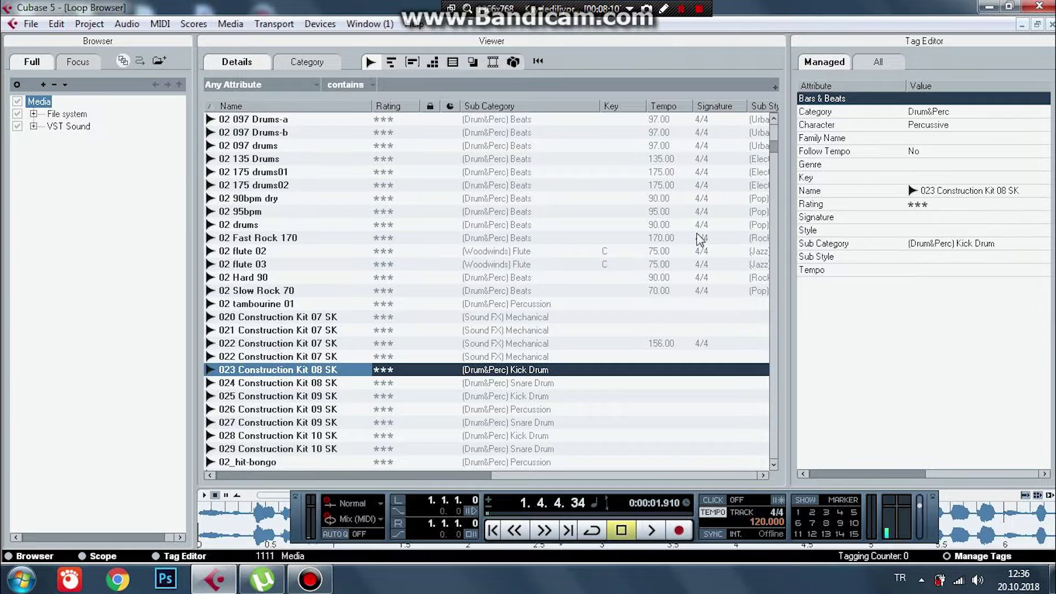
drag(774, 143, 774, 147)
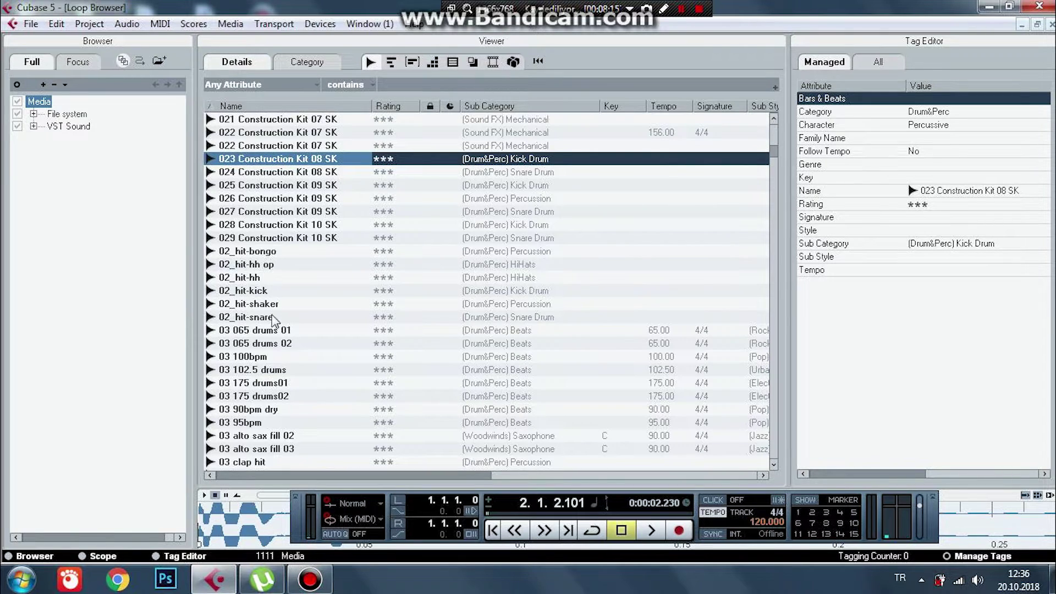
click(275, 332)
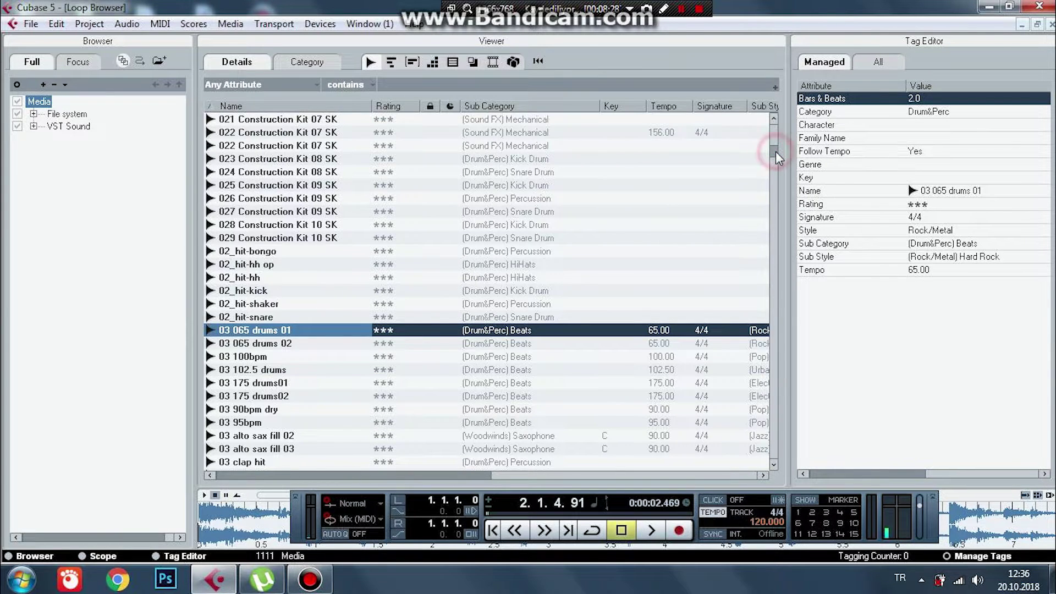
Step: Audition the 03 drums 1-01, 03 drums B 01 and 03 open hat hit samples further down the list
drag(776, 151, 777, 158)
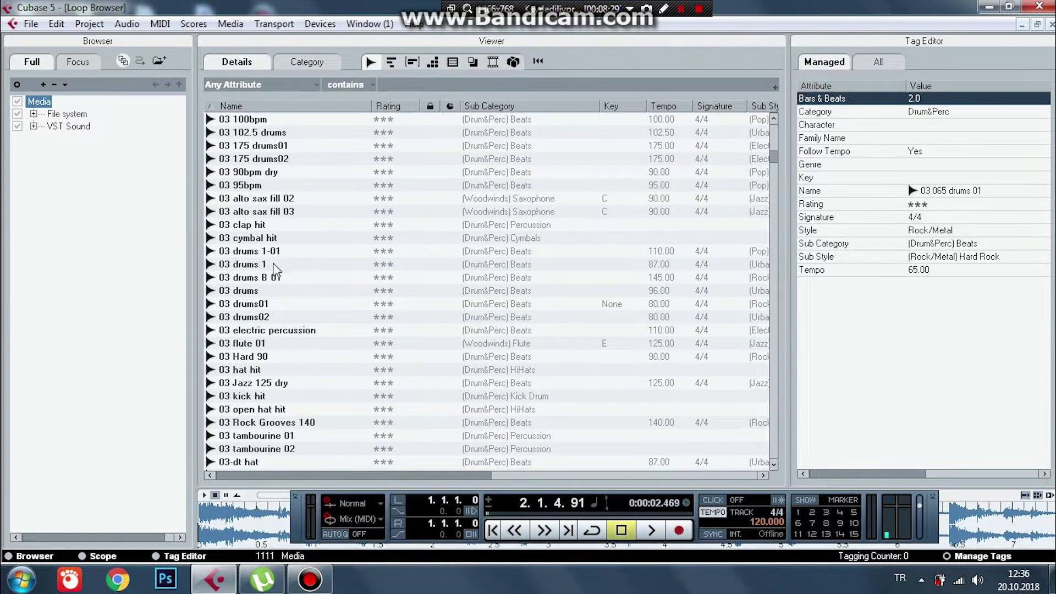
click(250, 252)
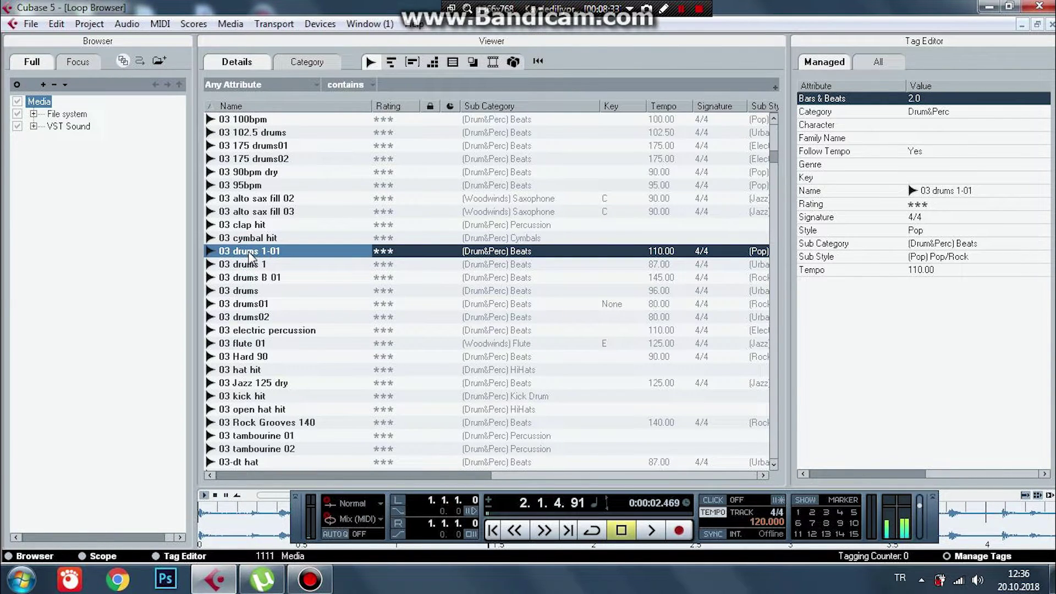
click(261, 278)
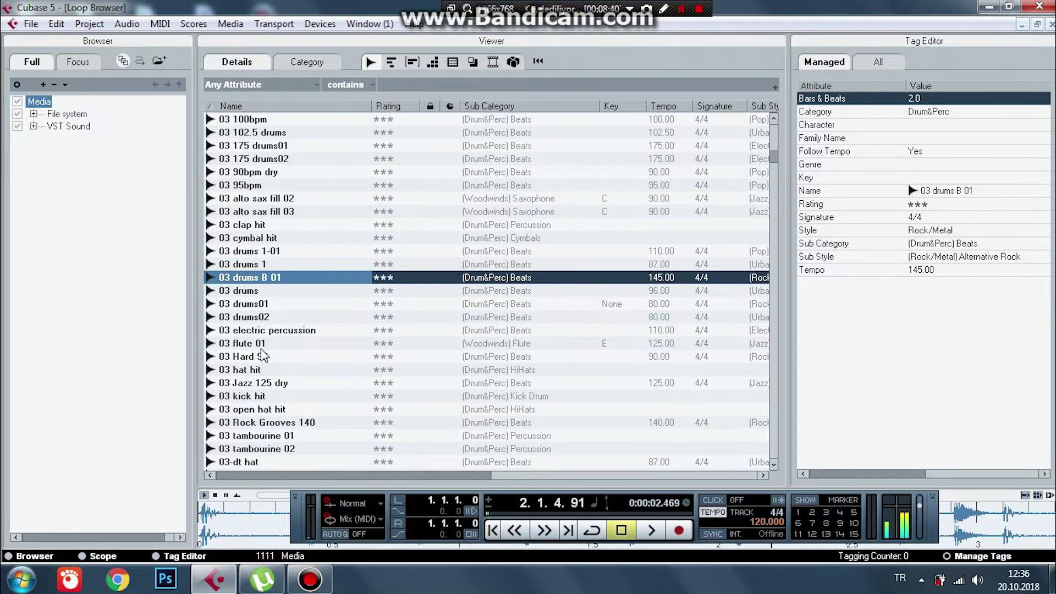
click(262, 408)
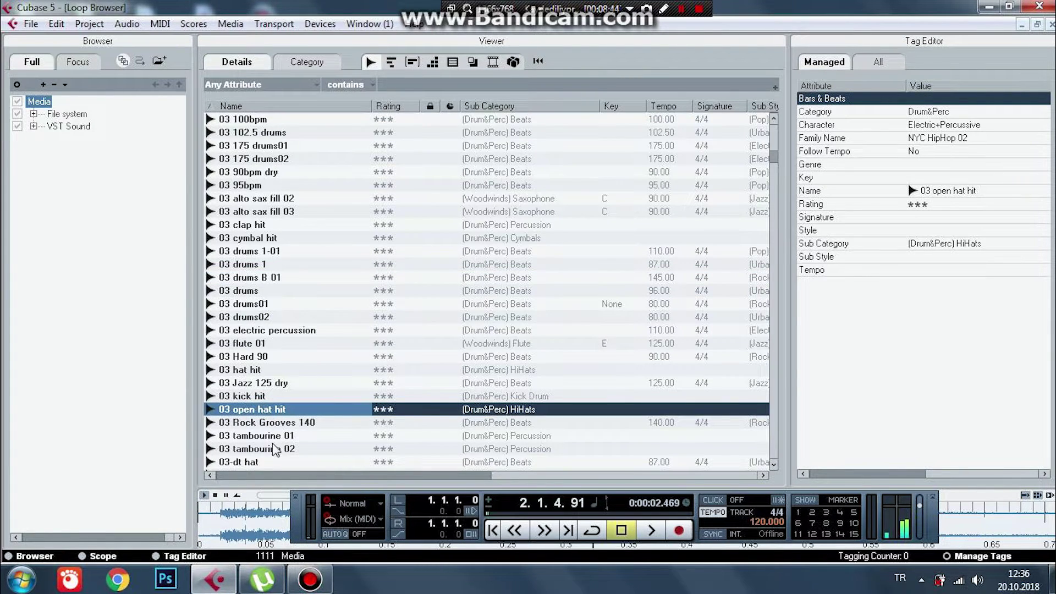
key(space)
key(space)
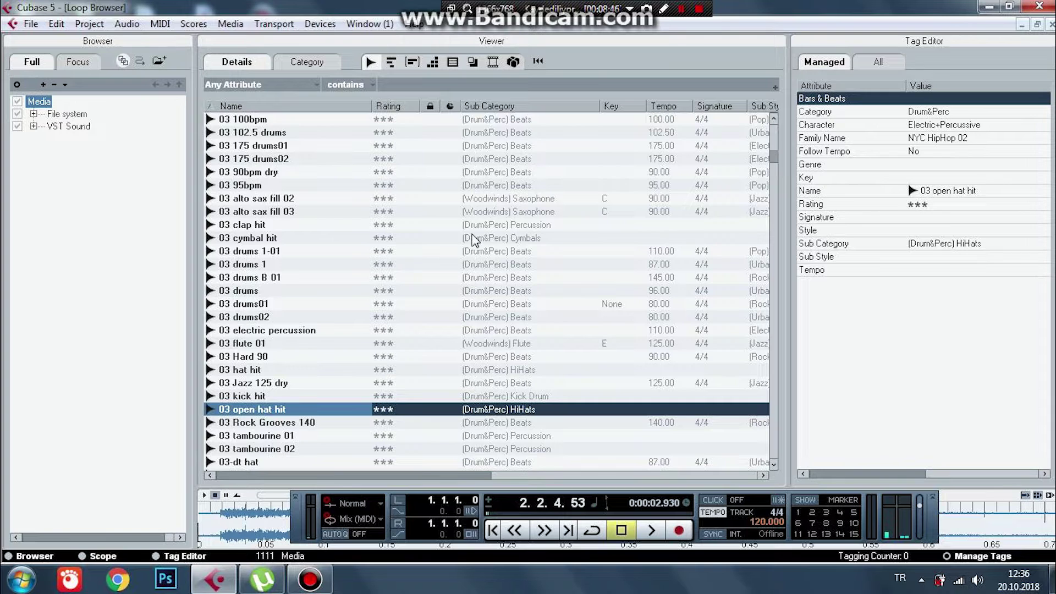
Step: Audition 04 096 Drums-a and both 04 098.5 2 drums loops, and add 04 098.5 2 drums01 to the project
drag(775, 158, 778, 166)
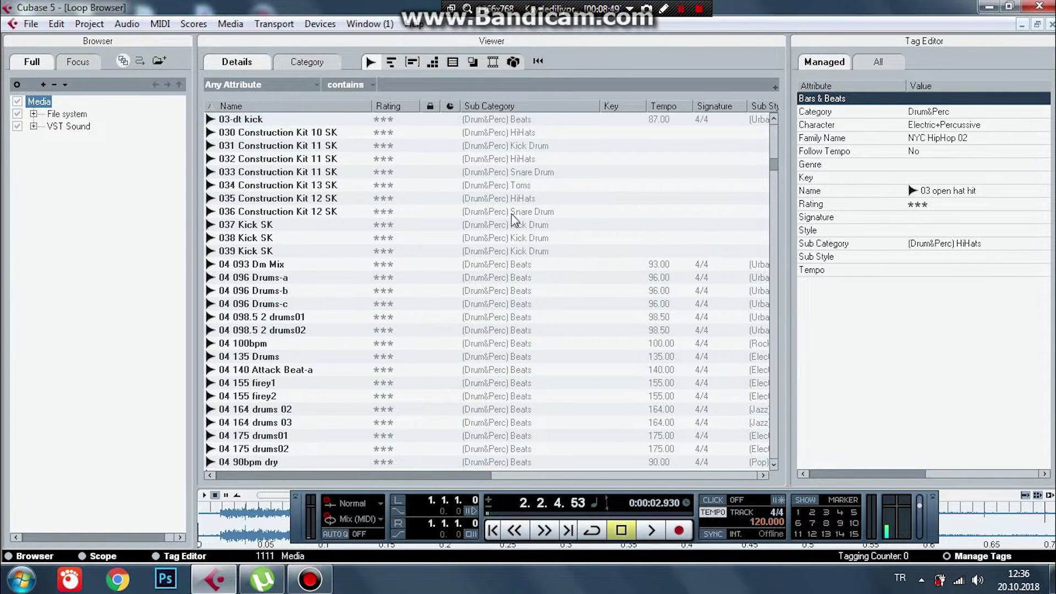
click(270, 279)
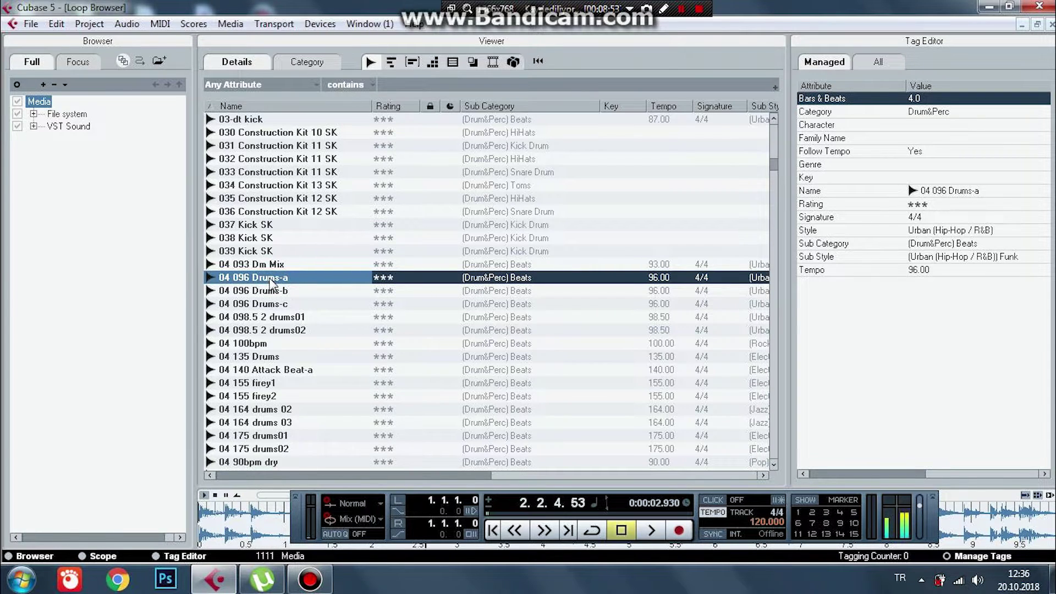
click(279, 319)
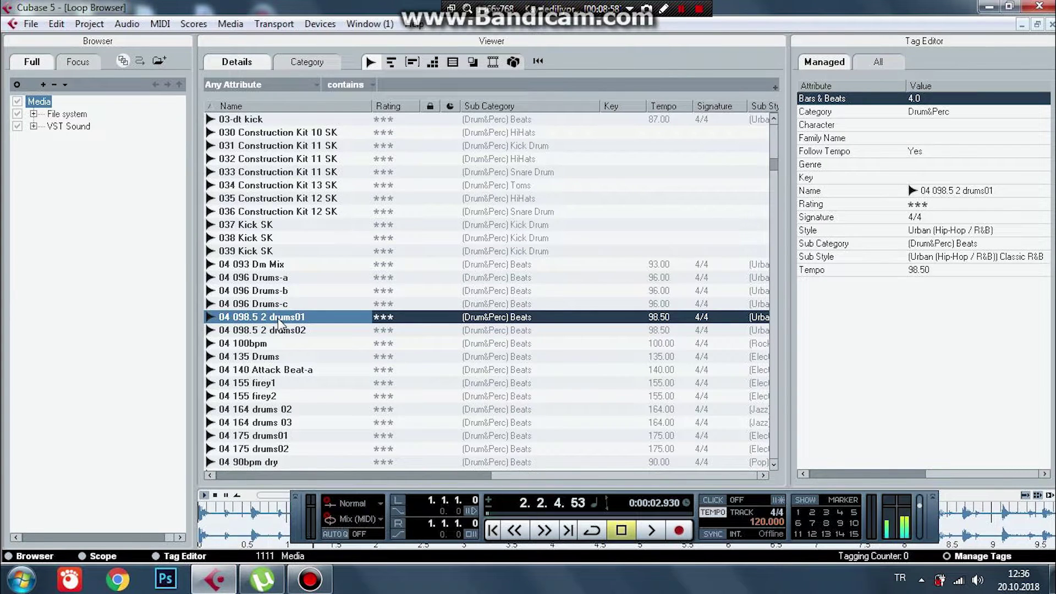
click(281, 332)
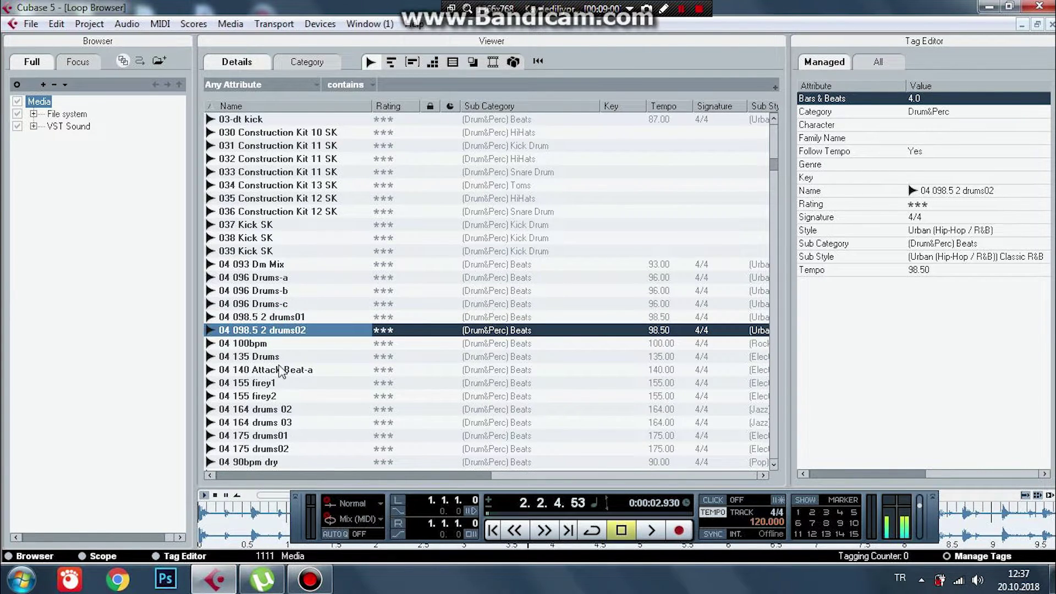
click(278, 318)
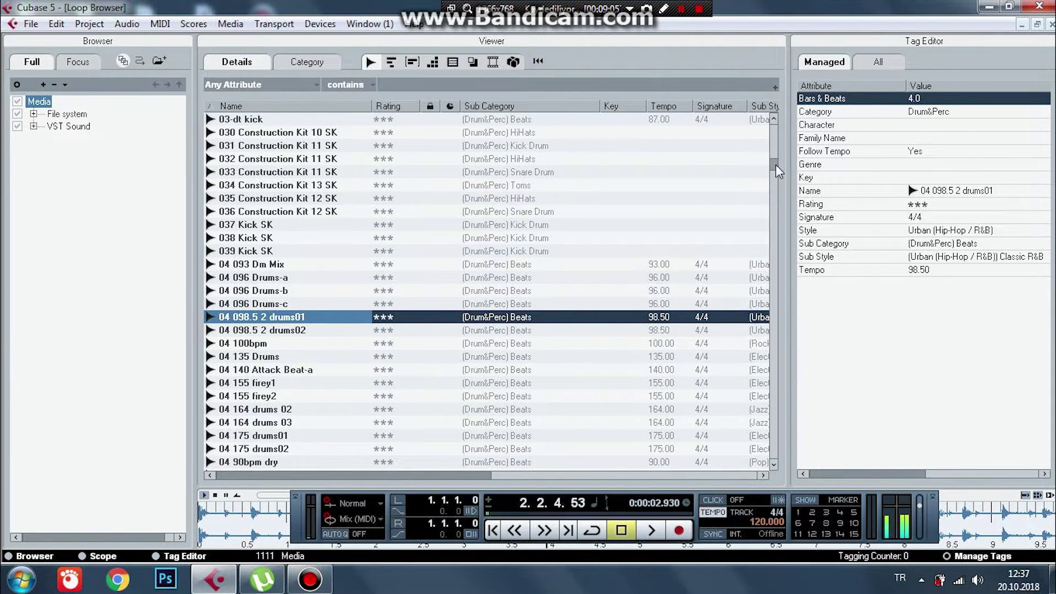
Step: Audition the 04 drums B 01, 04 hat 2 hit, 04 open hat 2 hit and 04 piano 01 samples
drag(774, 163, 774, 170)
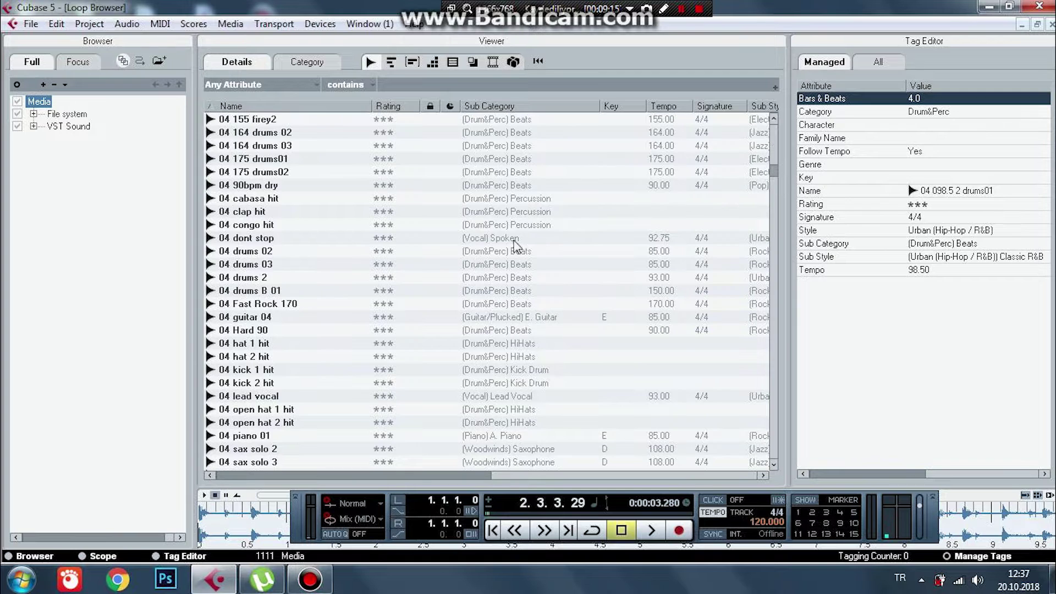
click(245, 291)
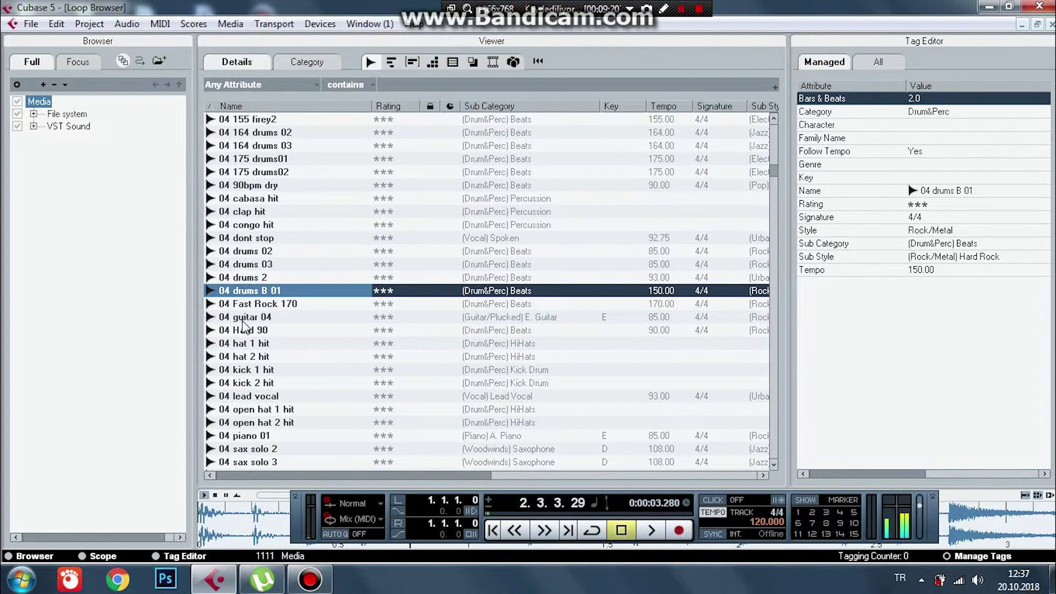
click(249, 357)
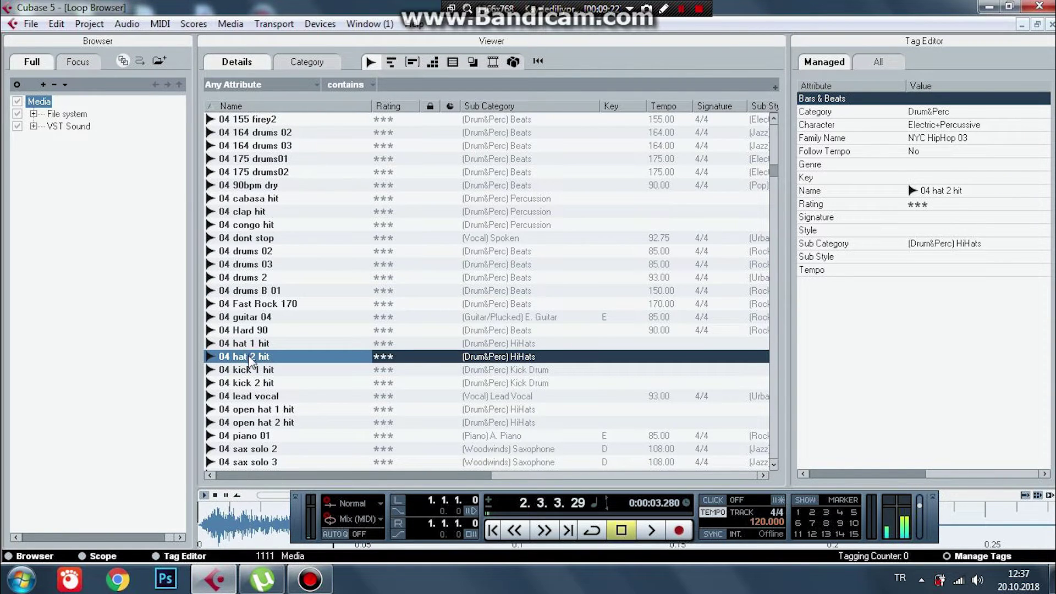
click(254, 422)
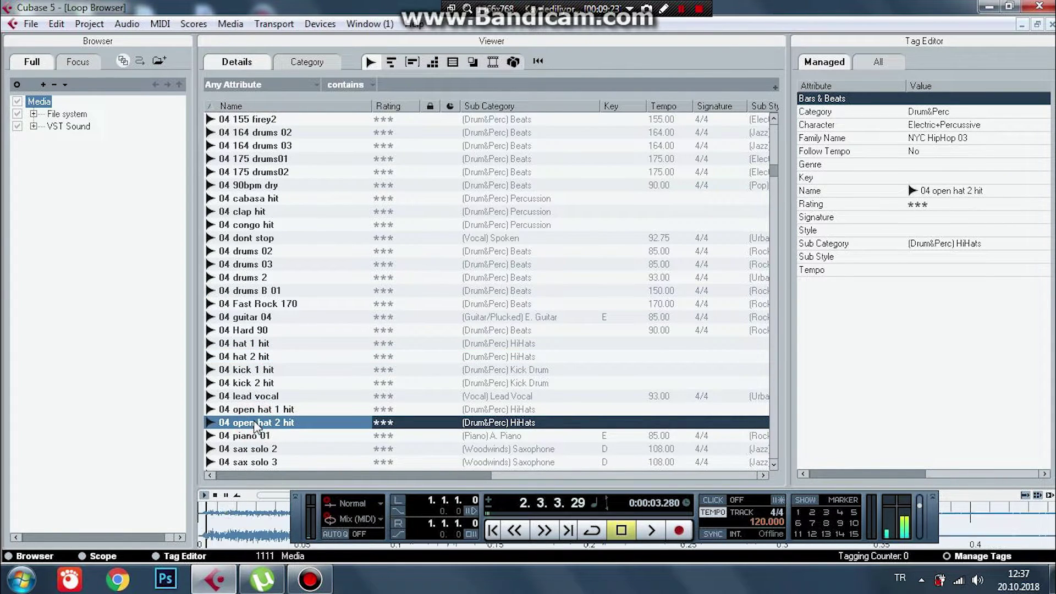
click(254, 440)
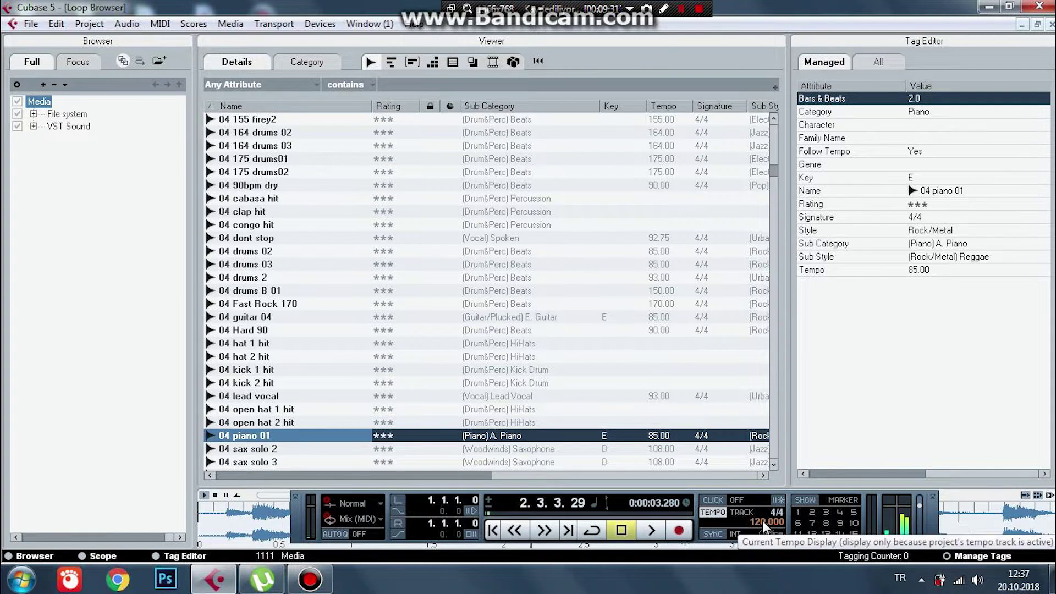
Step: Switch the project tempo from the tempo track to fixed mode and set it to 95 BPM
click(741, 508)
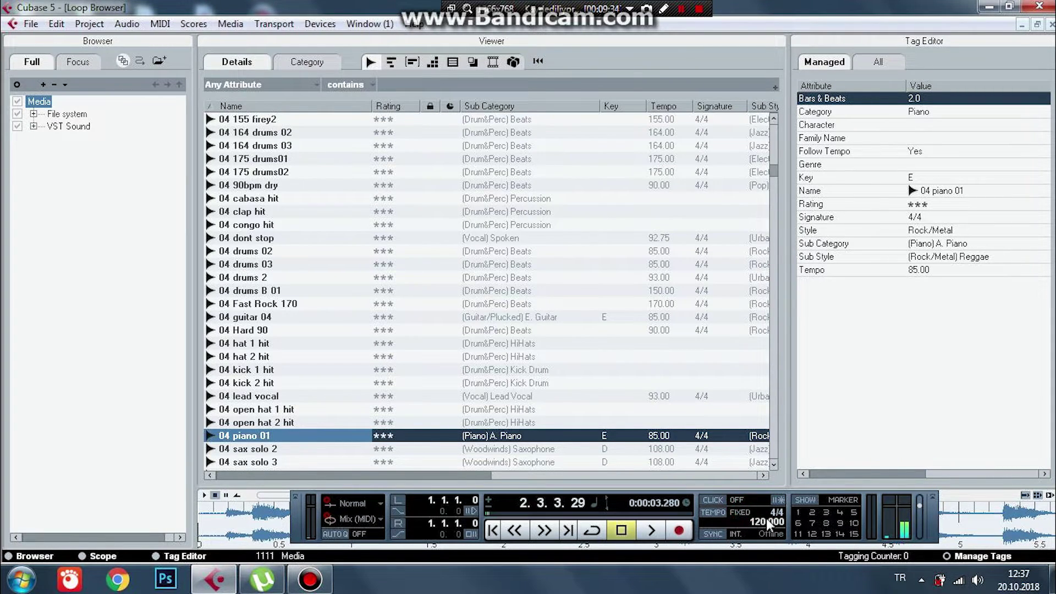
click(767, 519)
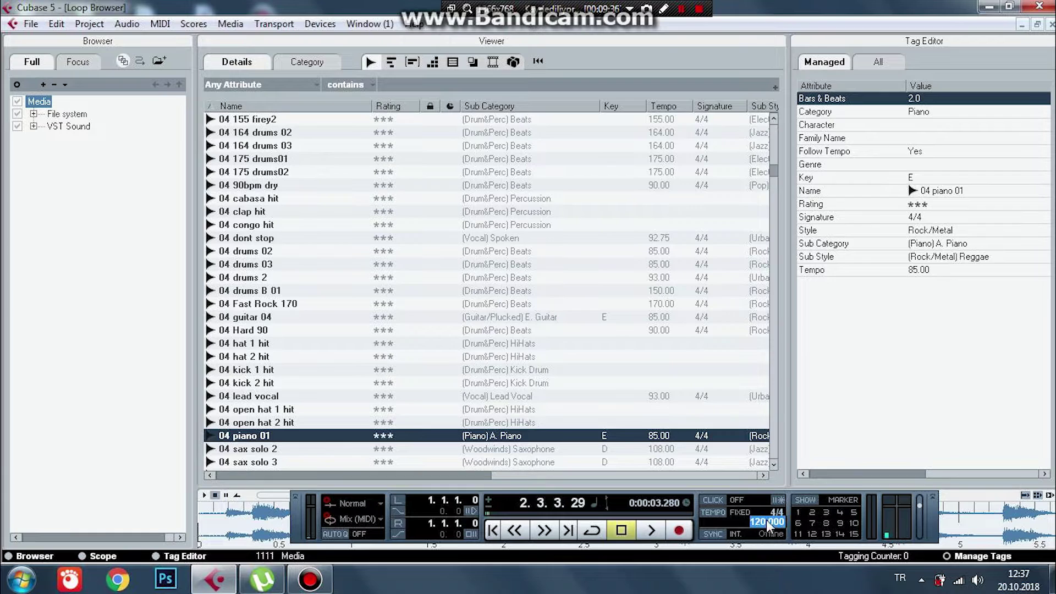
text(95)
key(Return)
Step: Back in the project window, return the project cursor to the start and reduce the height of the drum loop track
click(1051, 25)
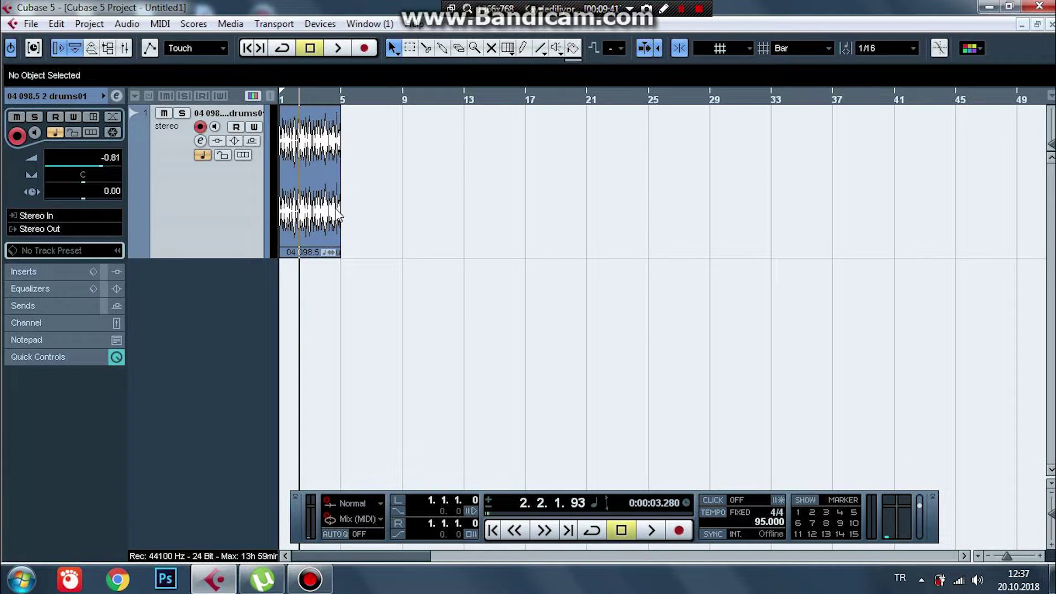
drag(302, 101, 267, 95)
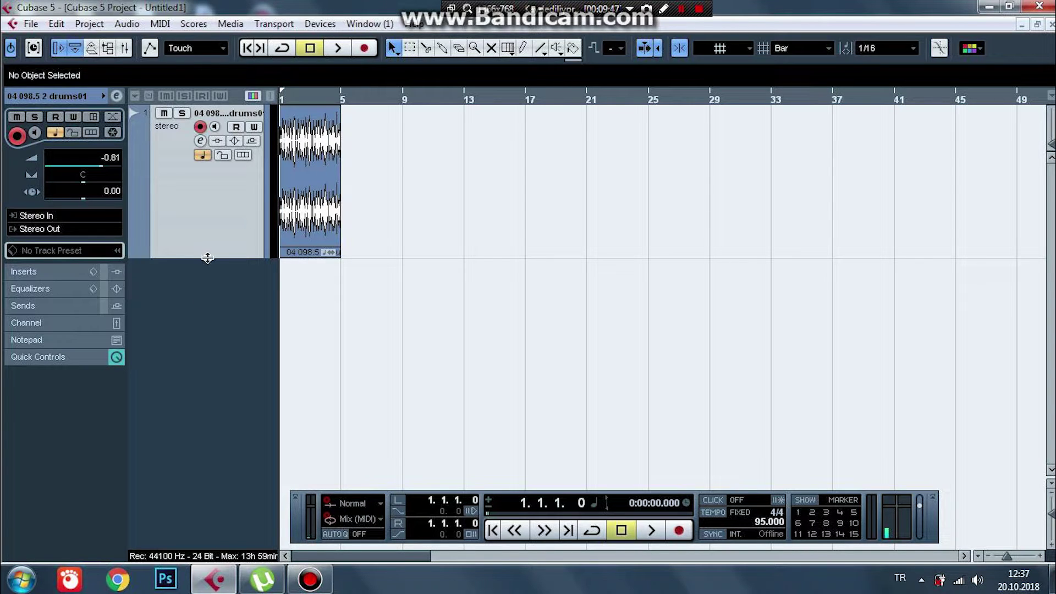
drag(208, 257, 219, 180)
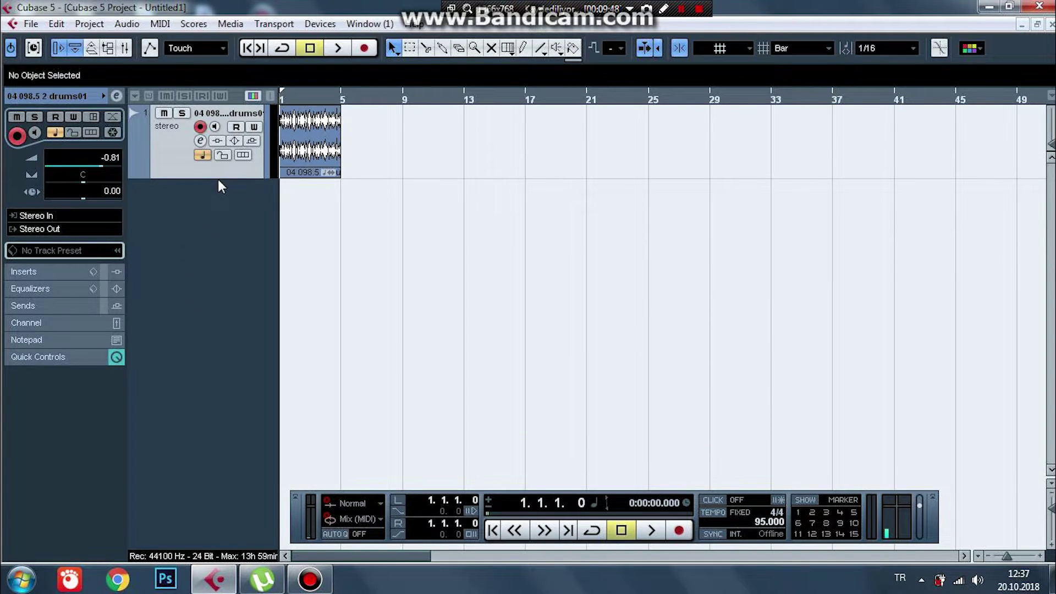
Step: Reopen the Loop Browser and audition the 04 sax solo 2 and 040 Kick SK samples
click(229, 25)
click(288, 82)
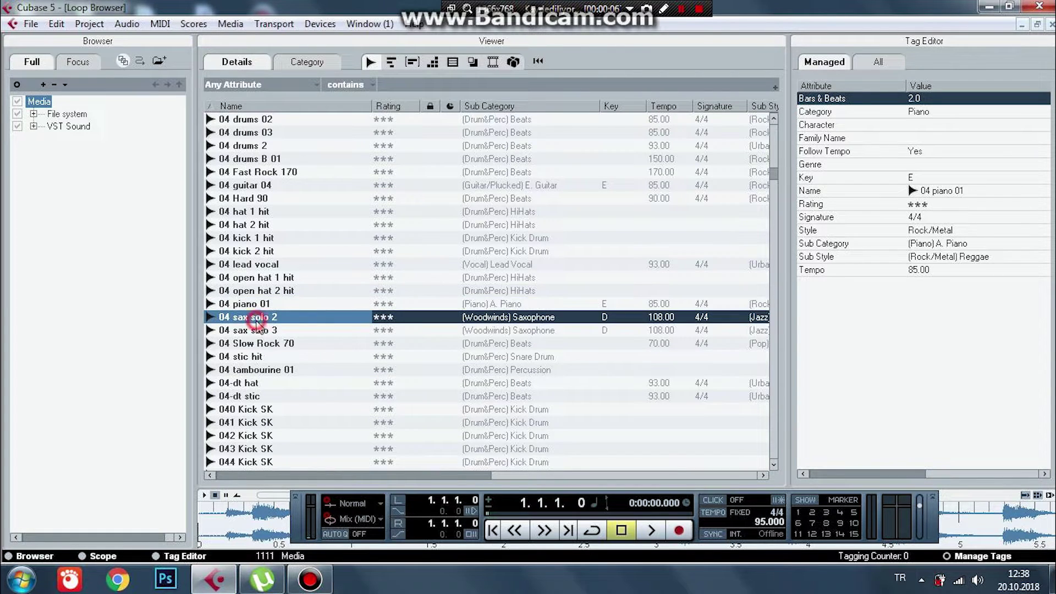
click(257, 318)
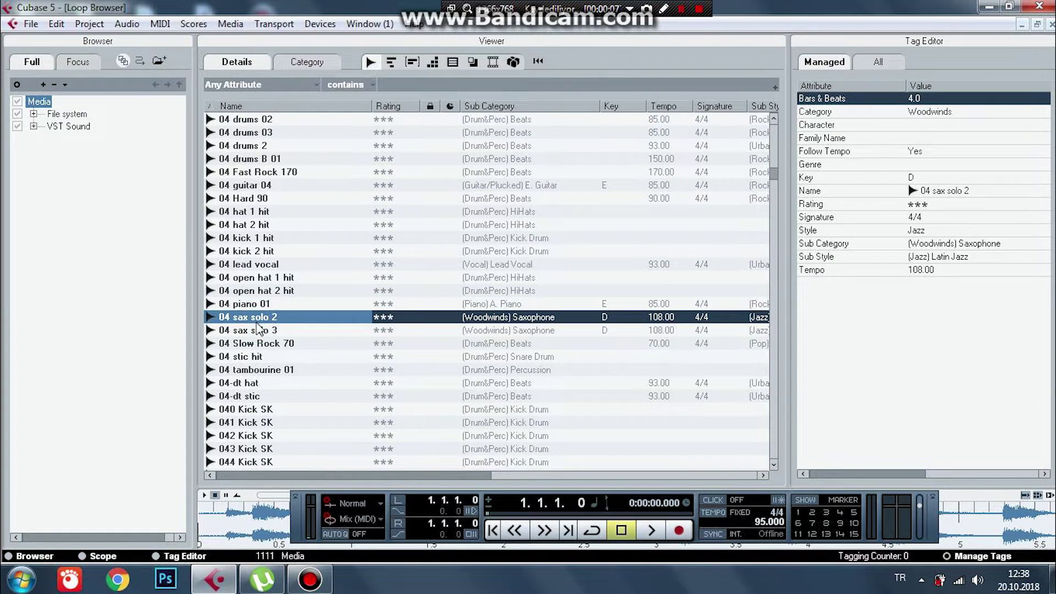
click(250, 410)
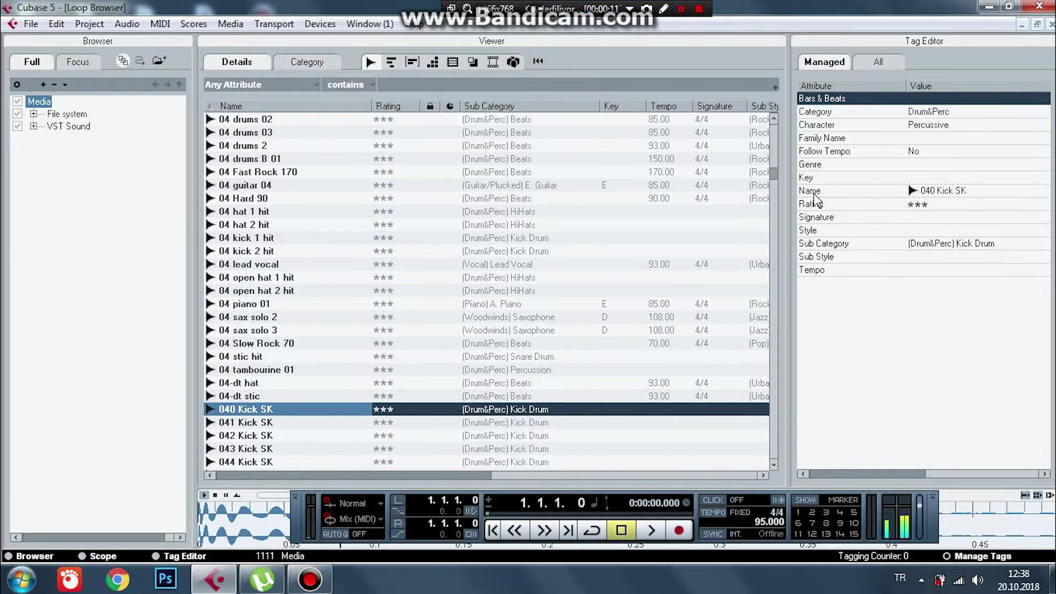
Step: Audition the 05 guitar, 05 guitar alt 03, 05 hat hit, 05 piano A and 05_hit-kick samples
drag(772, 172, 773, 188)
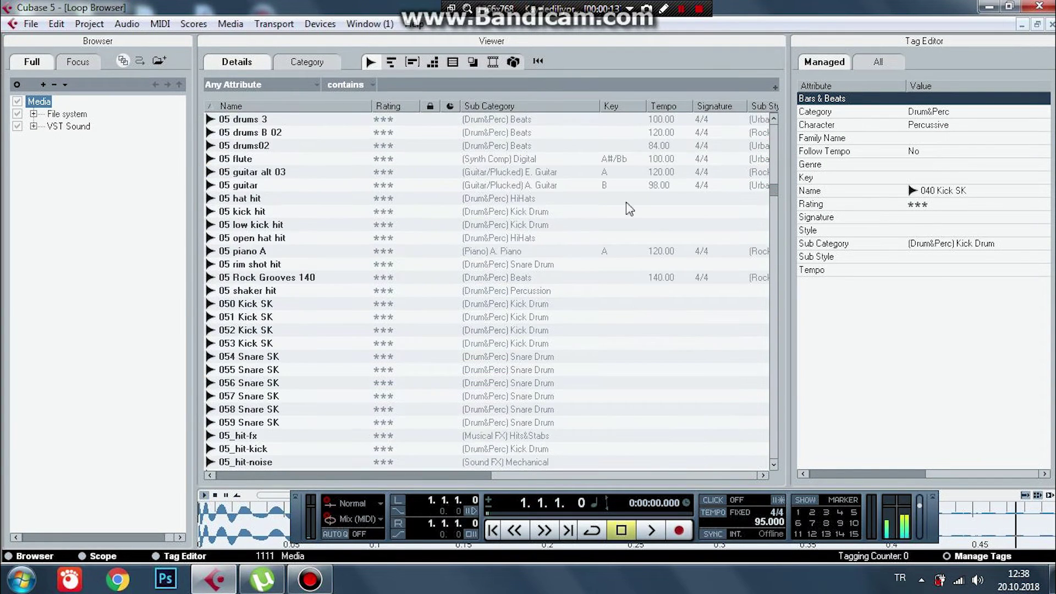
click(243, 190)
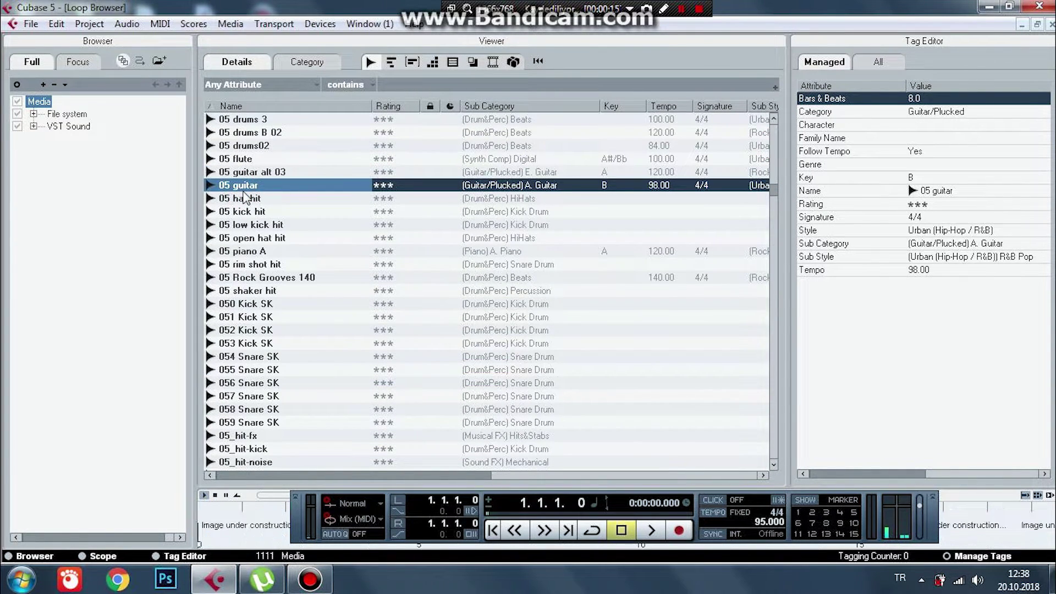
click(251, 174)
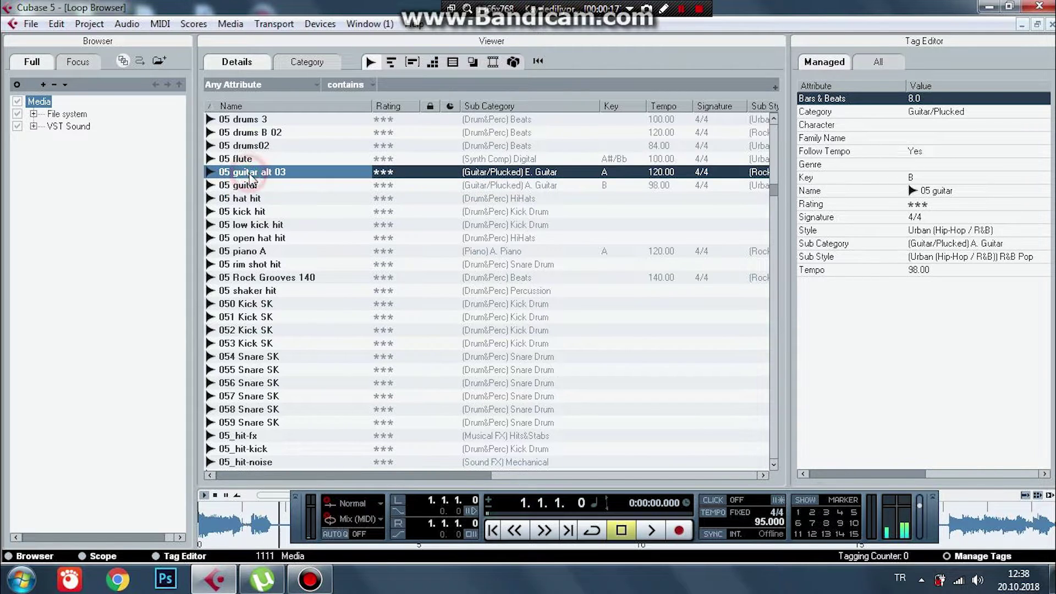
click(250, 202)
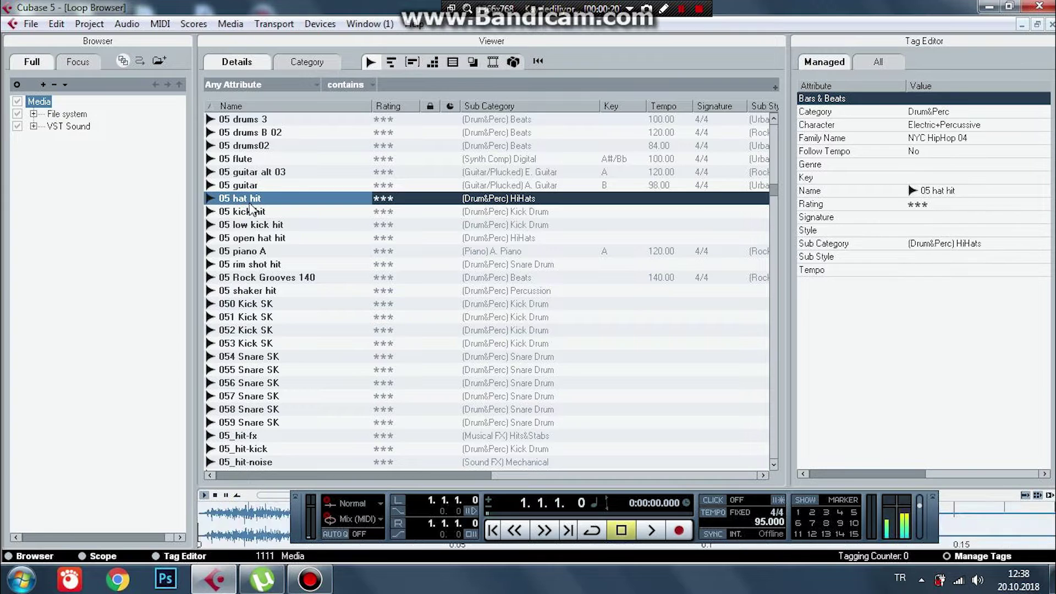
click(250, 252)
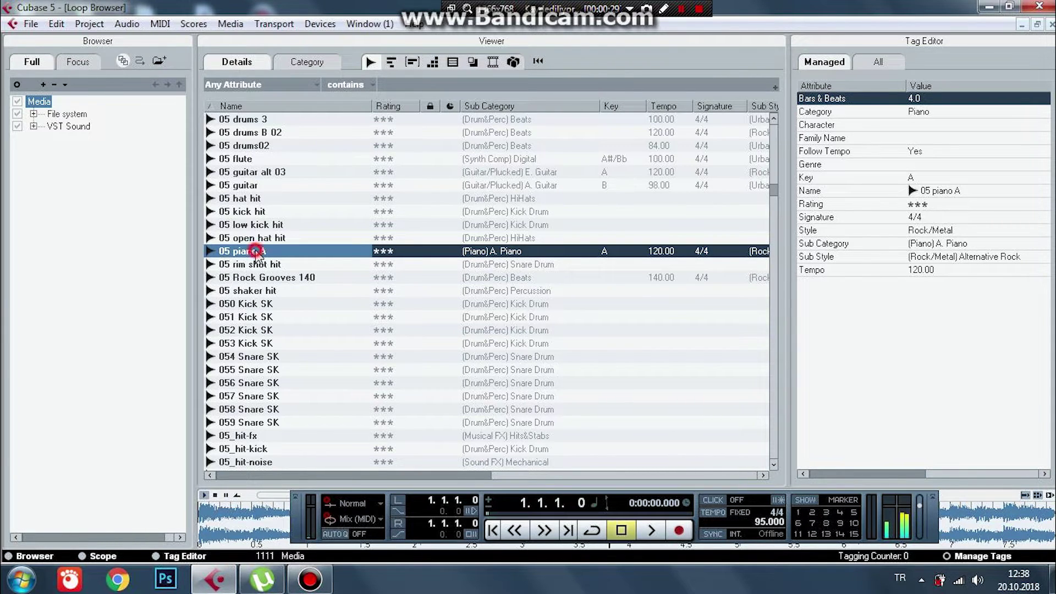
click(254, 449)
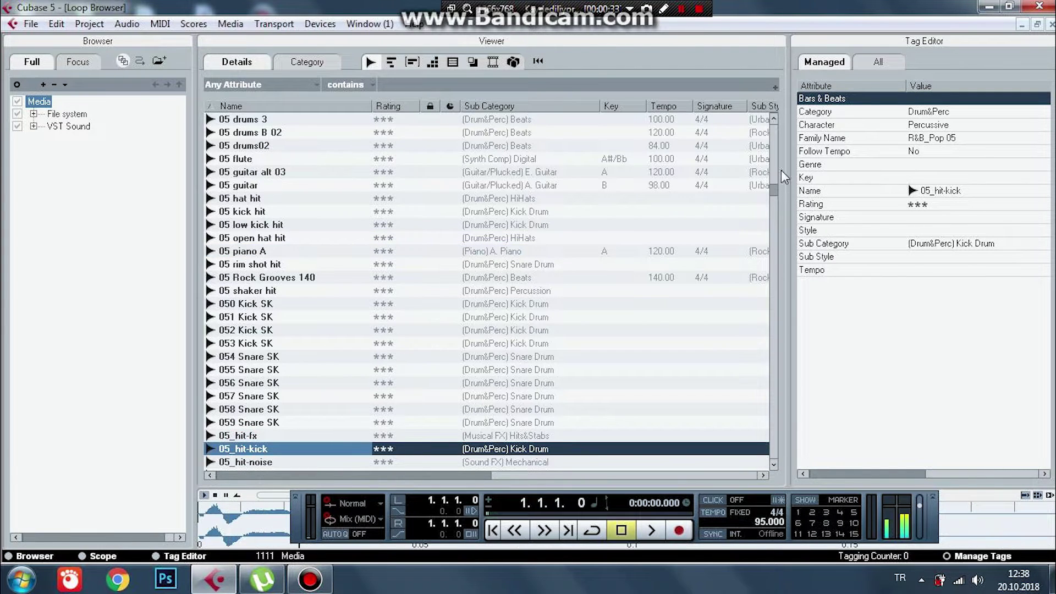
Step: Audition the 07 075 drums 04, 07 drums 1, 071 Snare SK and 075 3 drums samples, then return to the project window
drag(774, 193, 772, 204)
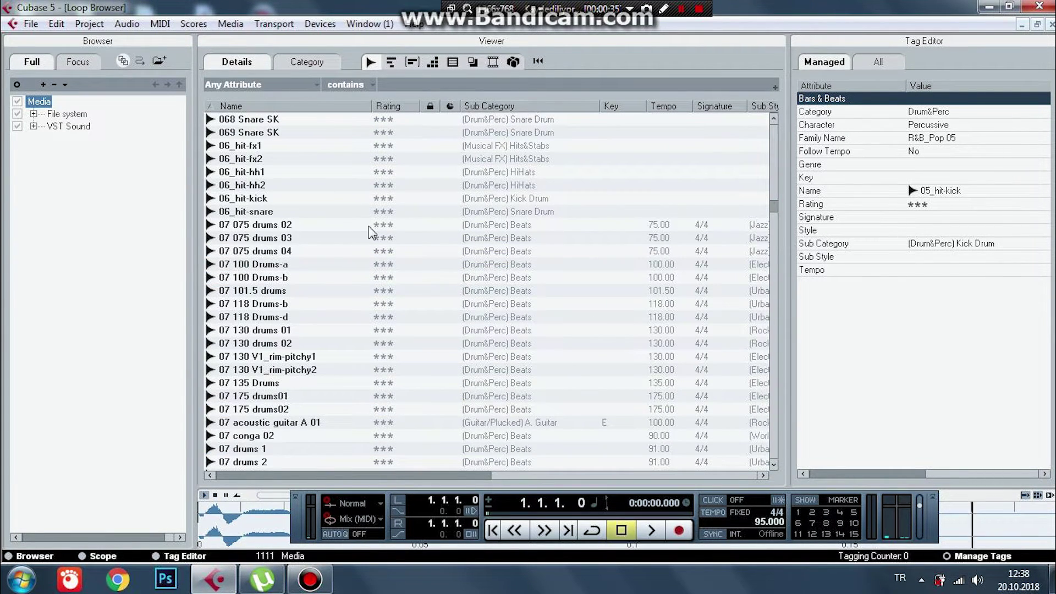
click(270, 250)
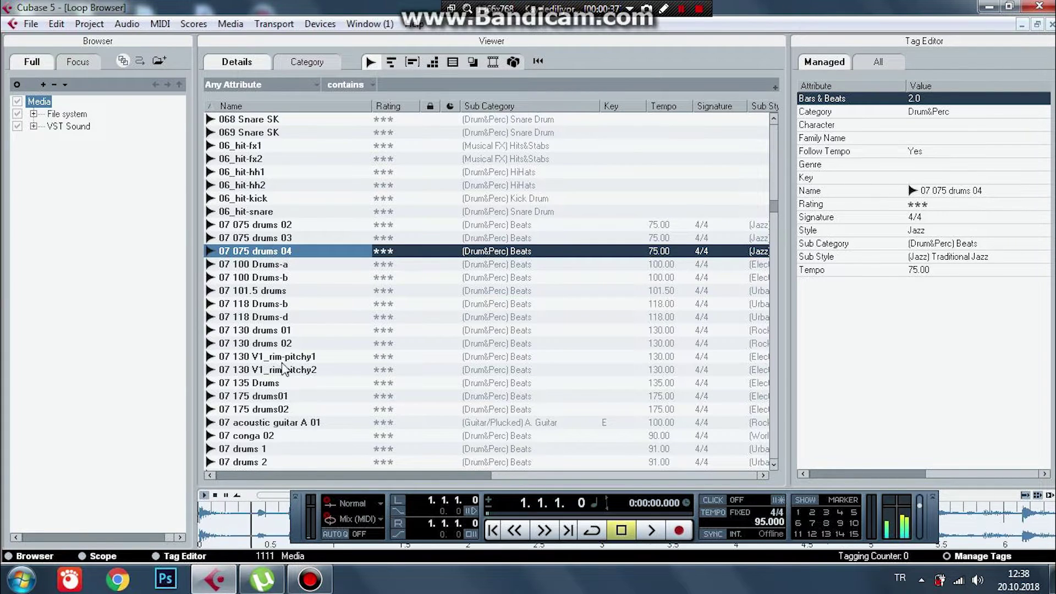
click(248, 451)
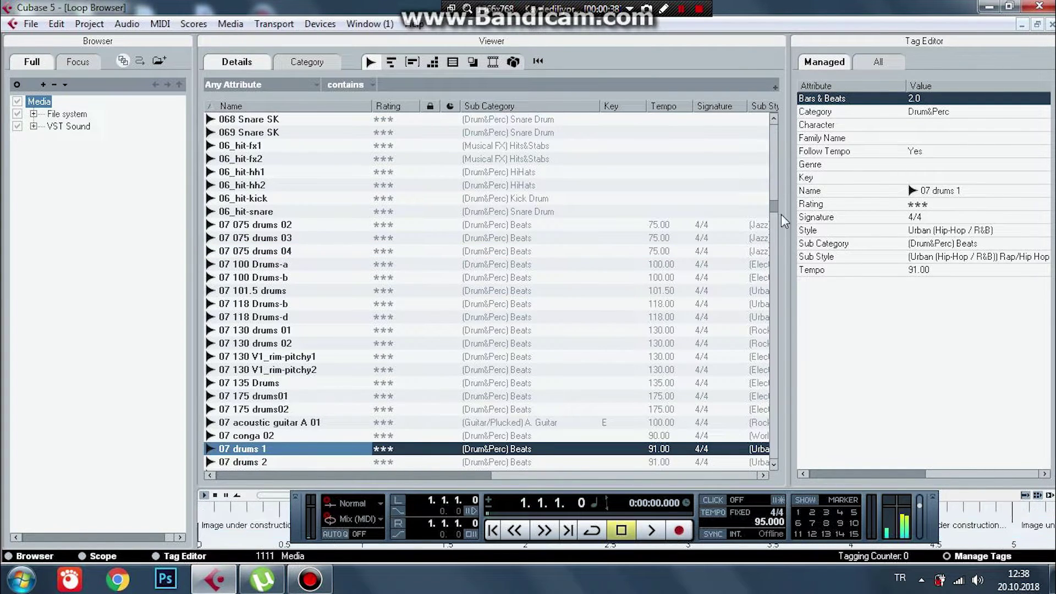
drag(772, 208, 771, 216)
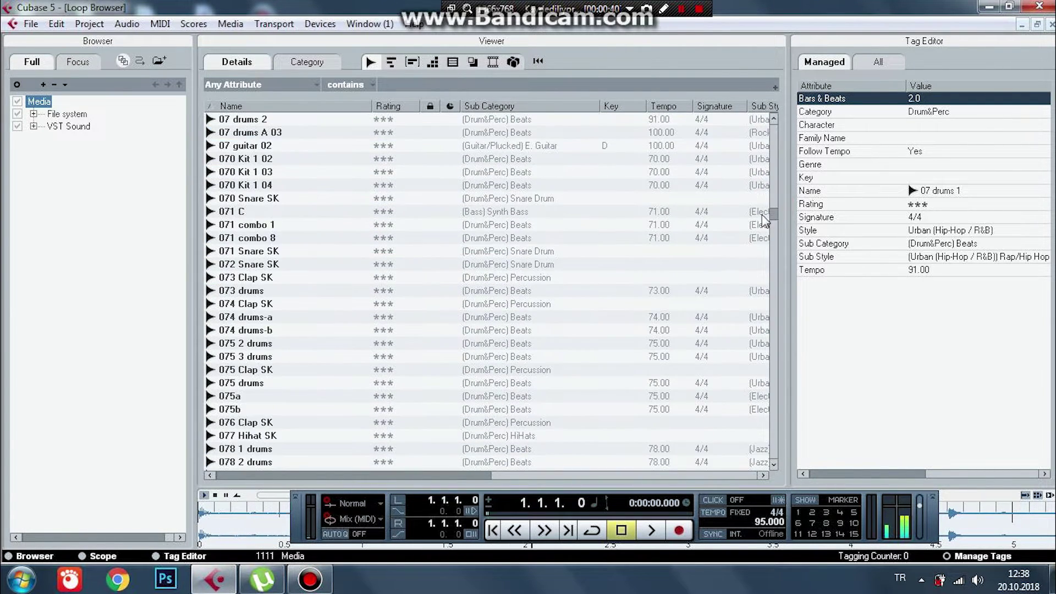
click(264, 252)
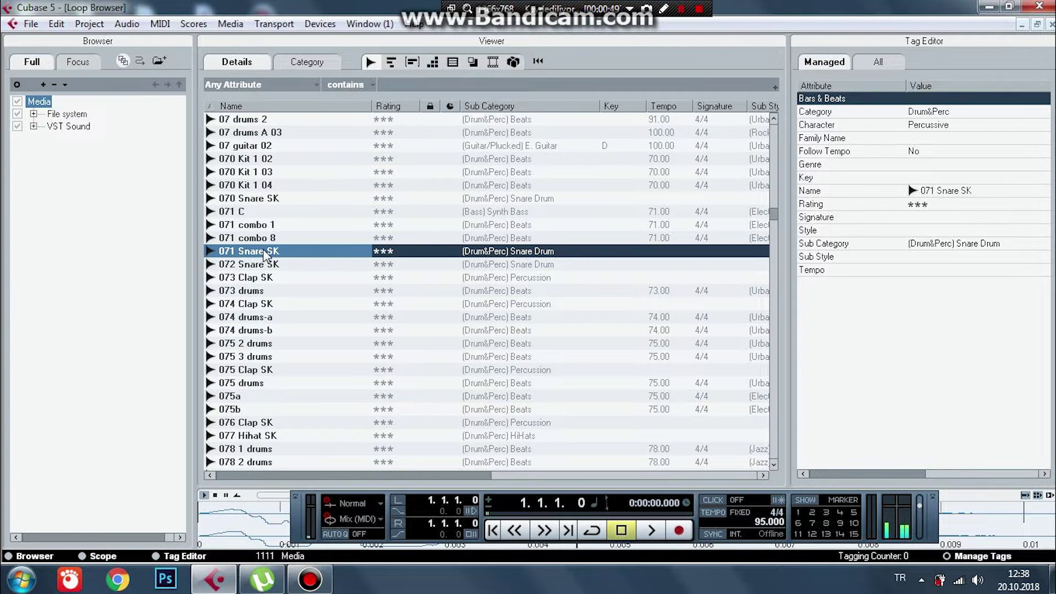
click(256, 356)
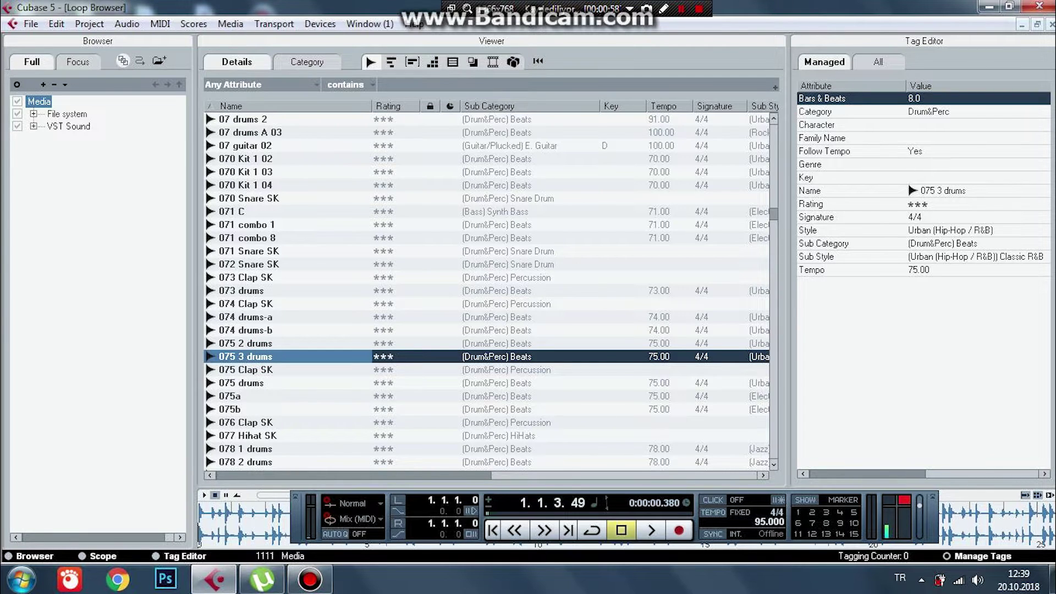
click(1051, 24)
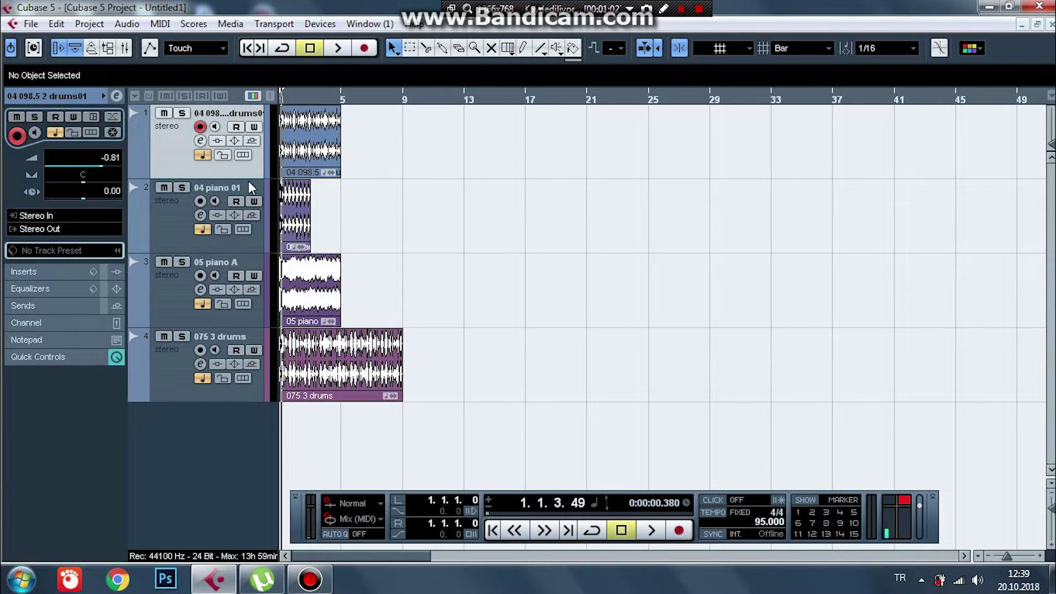
click(182, 113)
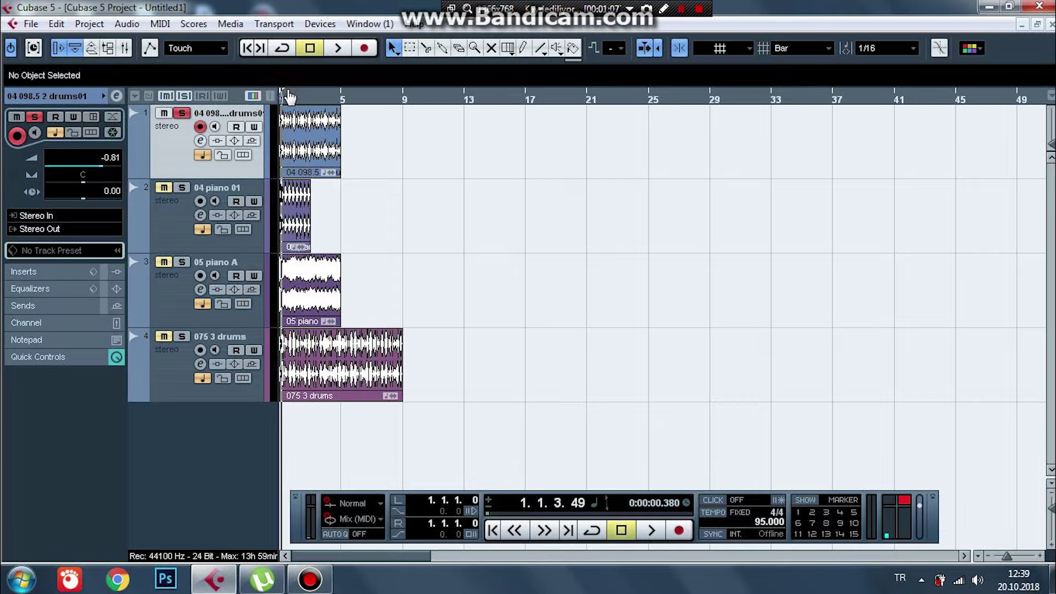
drag(284, 98, 349, 101)
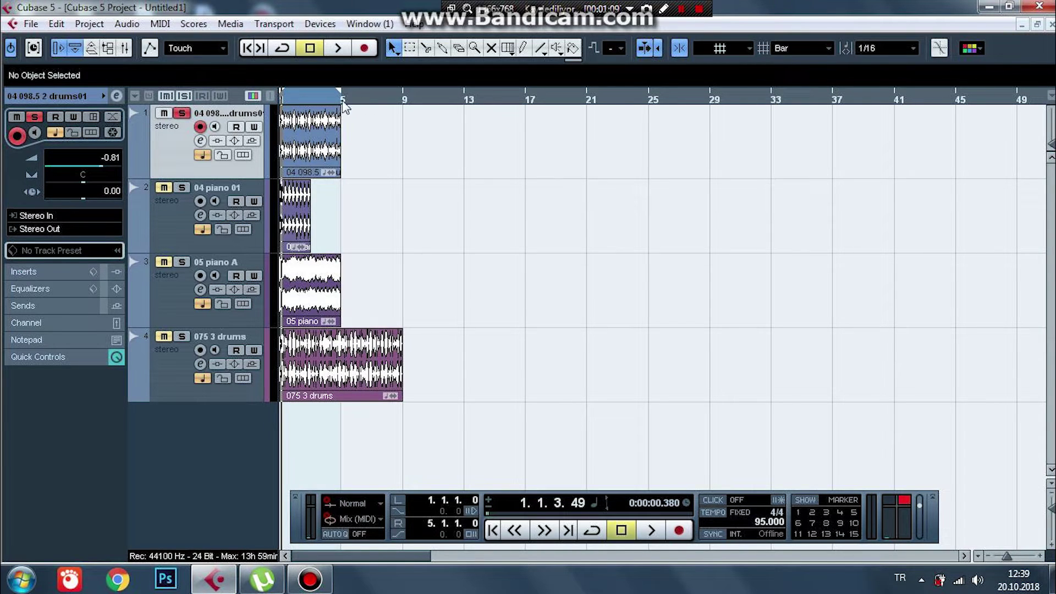
click(282, 48)
key(space)
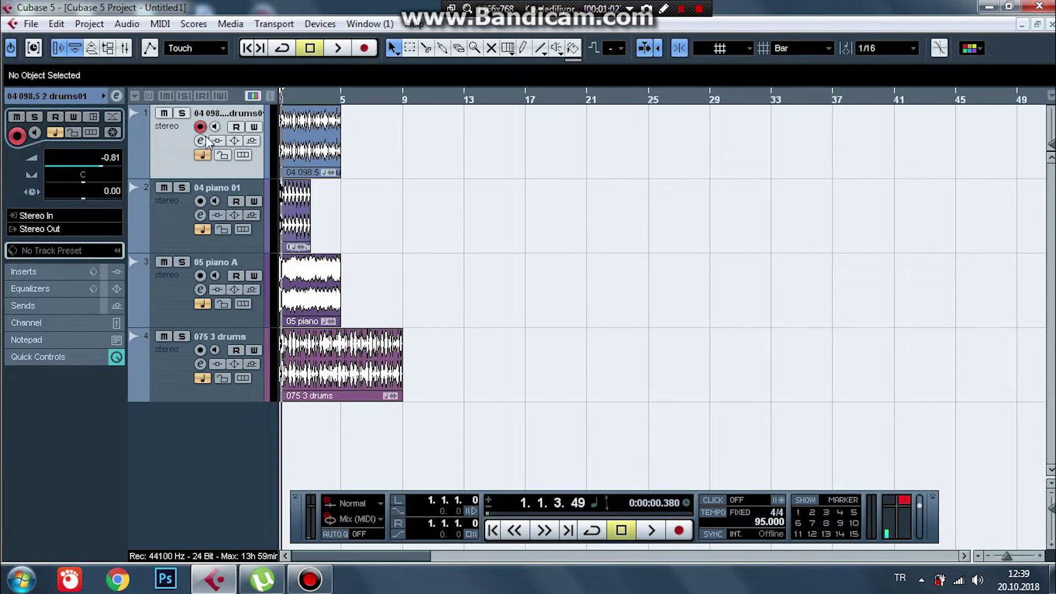
Step: Solo the 04 098.5 2 drums01 track and play it in a cycle from bar 1 to bar 5
click(183, 113)
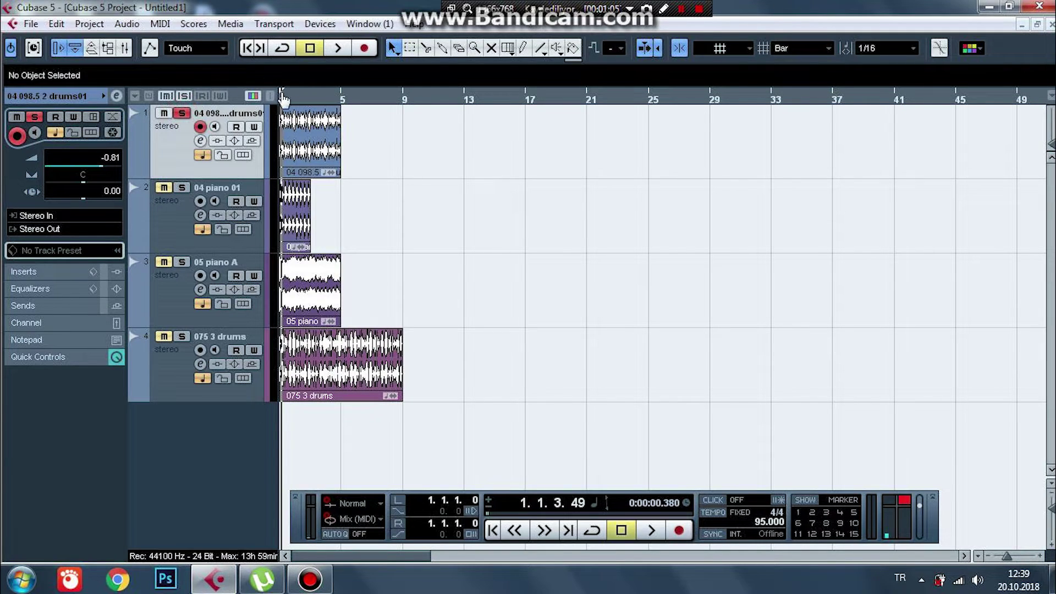
drag(281, 95, 346, 103)
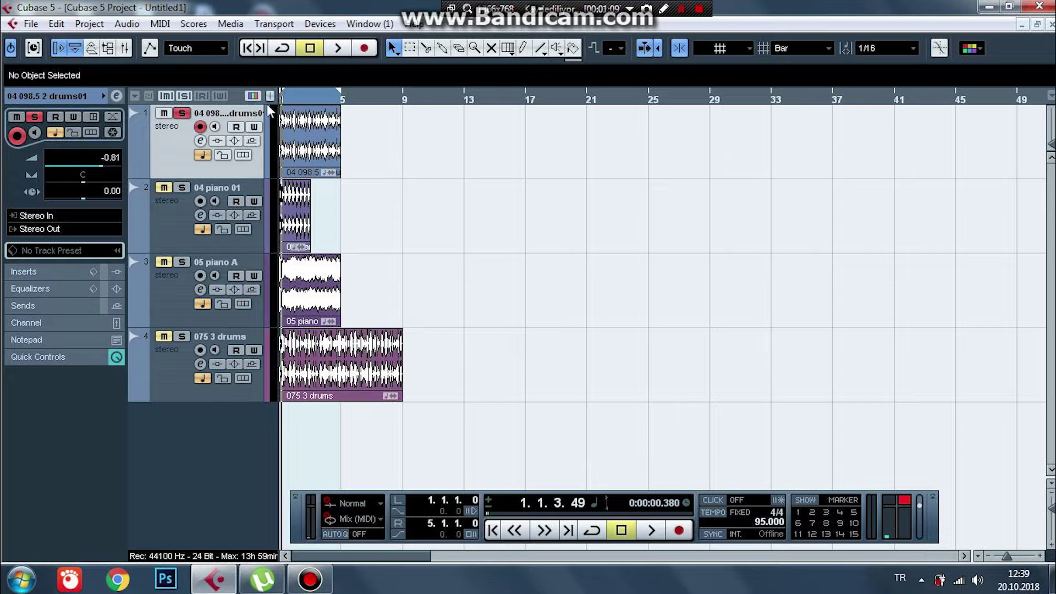
click(282, 49)
key(space)
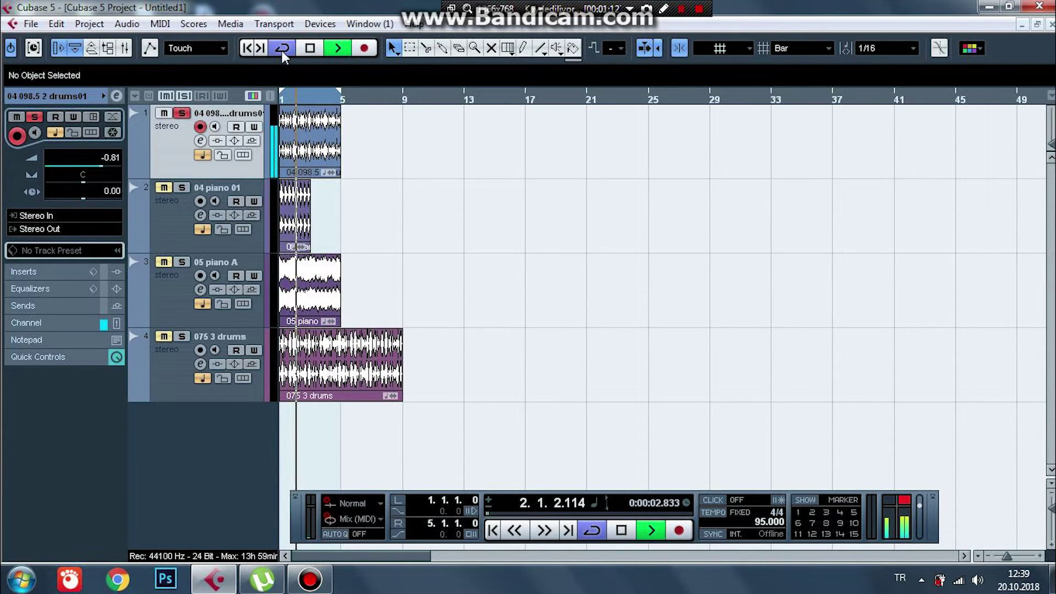
Step: Solo the 05 piano A track as well, lower its channel volume to -8.77, and stop playback
click(167, 262)
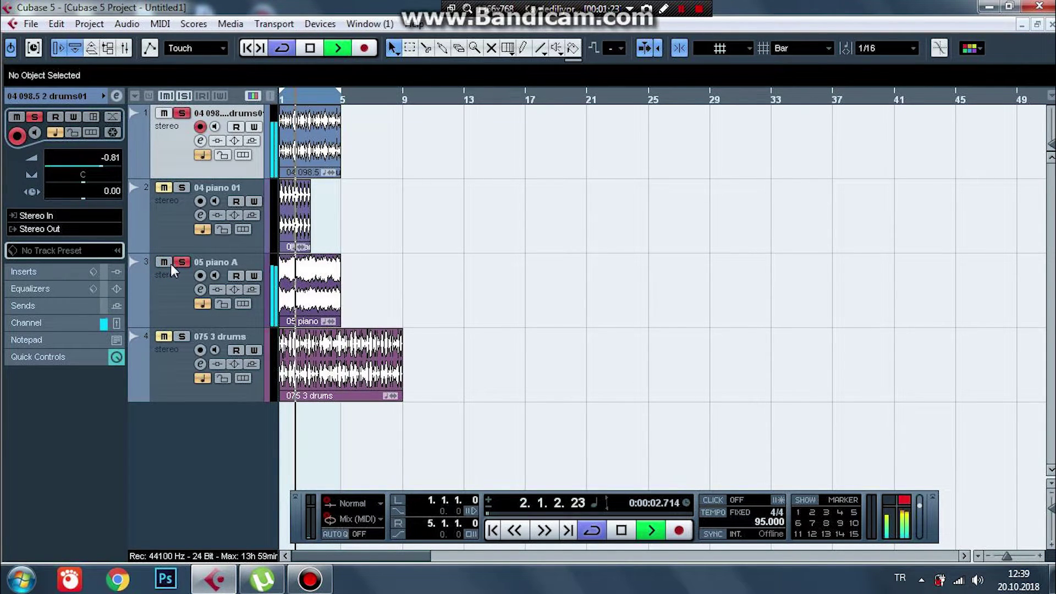
click(200, 289)
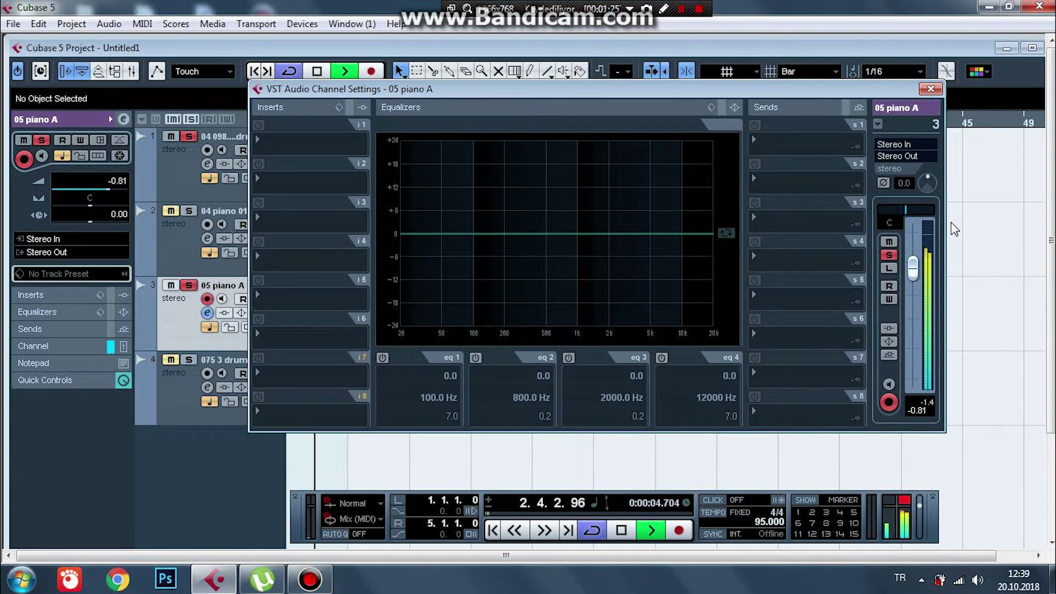
drag(916, 276, 916, 313)
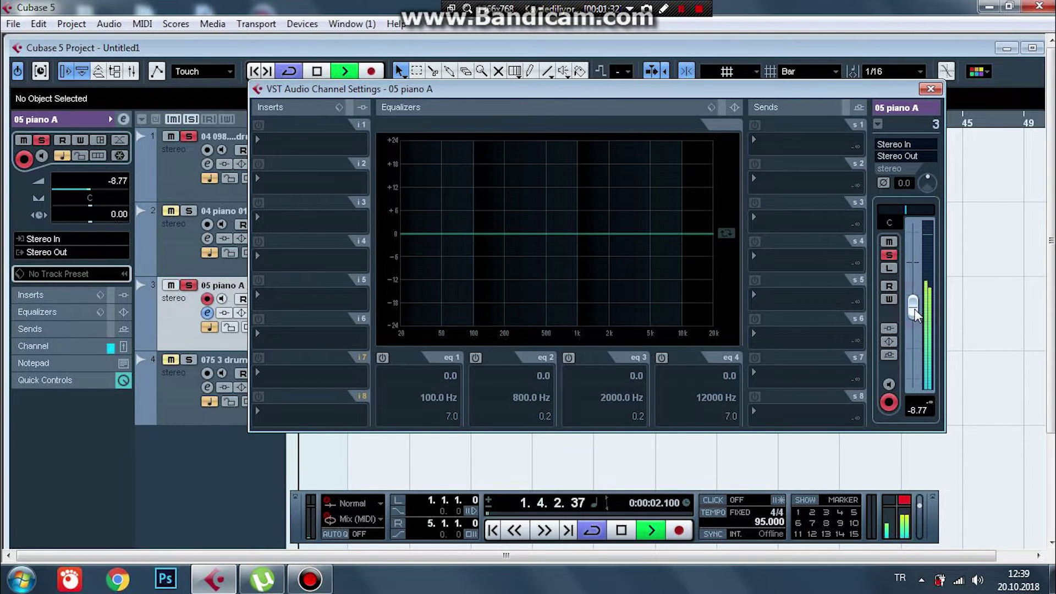
click(931, 88)
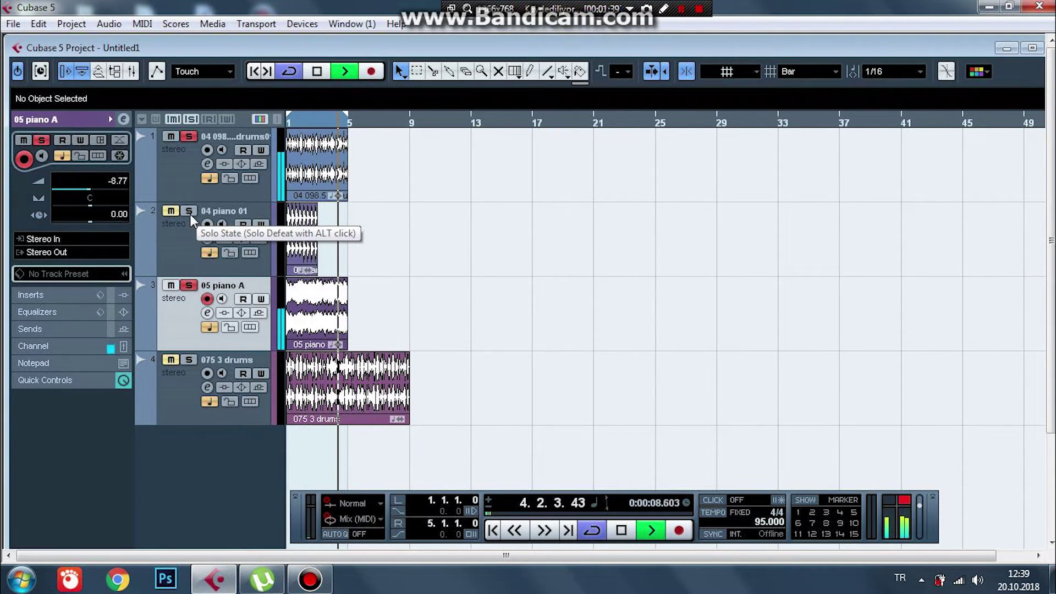
key(space)
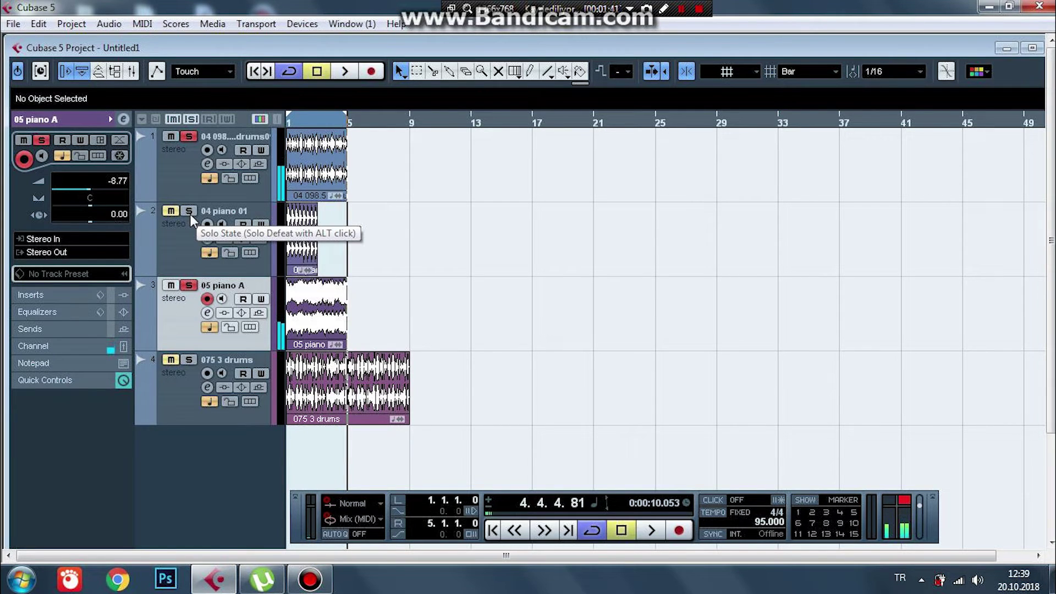
Step: Repeat the 04 098.5 2 drums01 event with 5 copies and extend the cycle range to bar 25
click(322, 166)
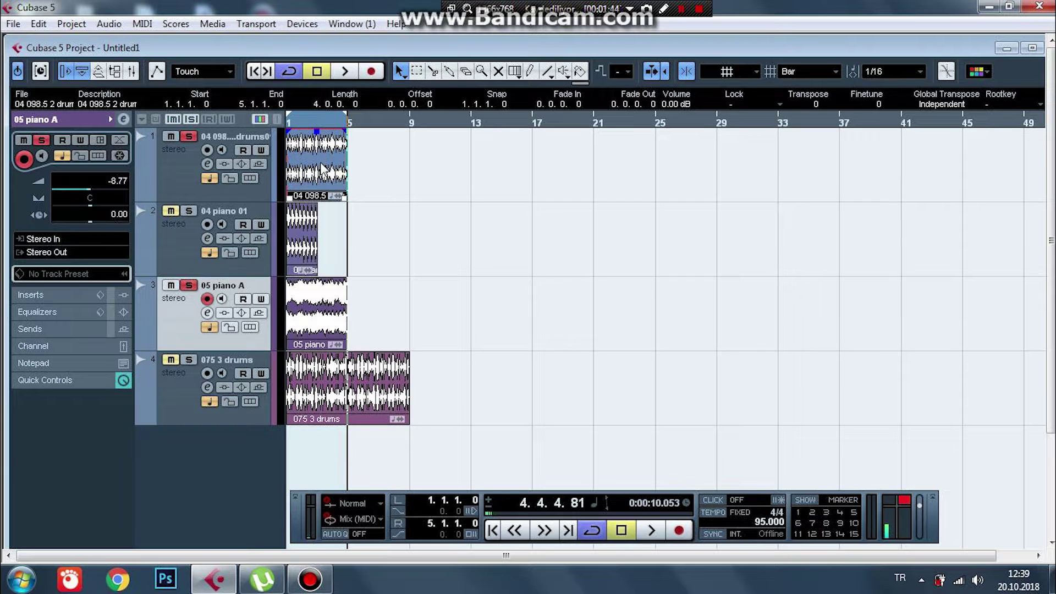
key(ctrl+k)
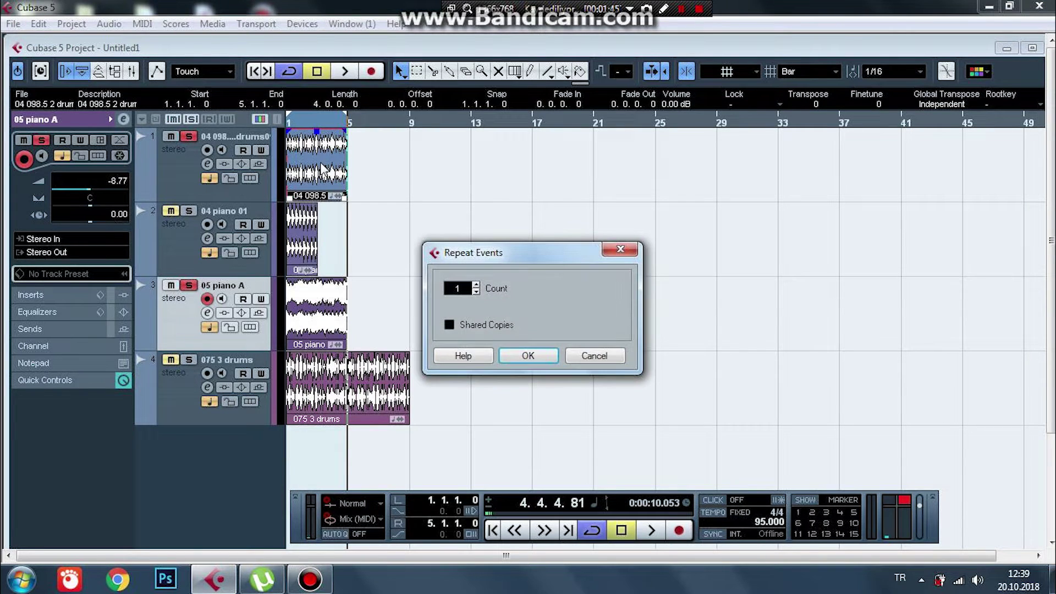
click(476, 285)
click(476, 285)
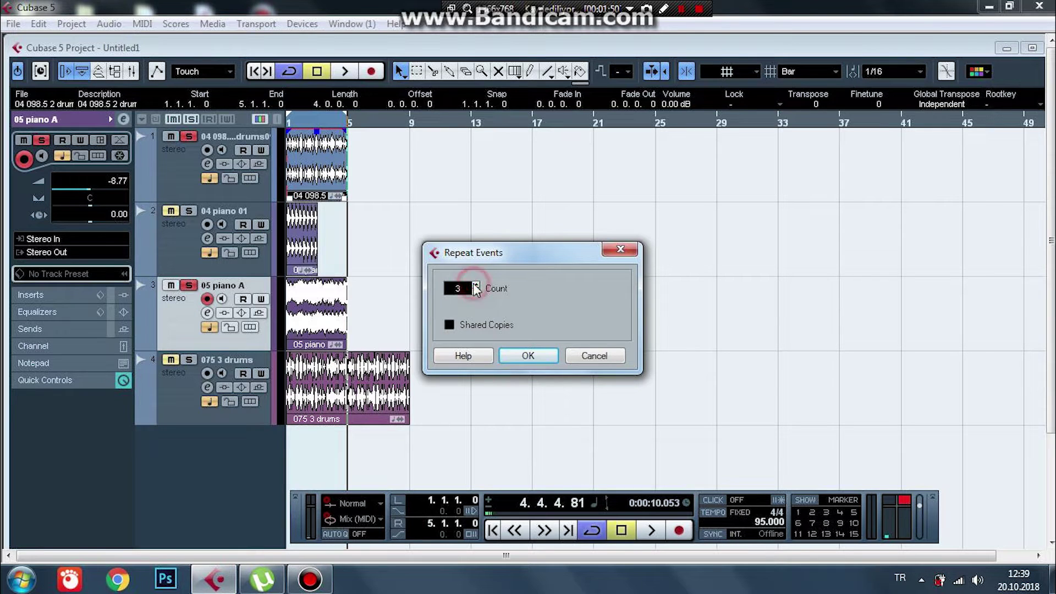
click(475, 285)
click(475, 285)
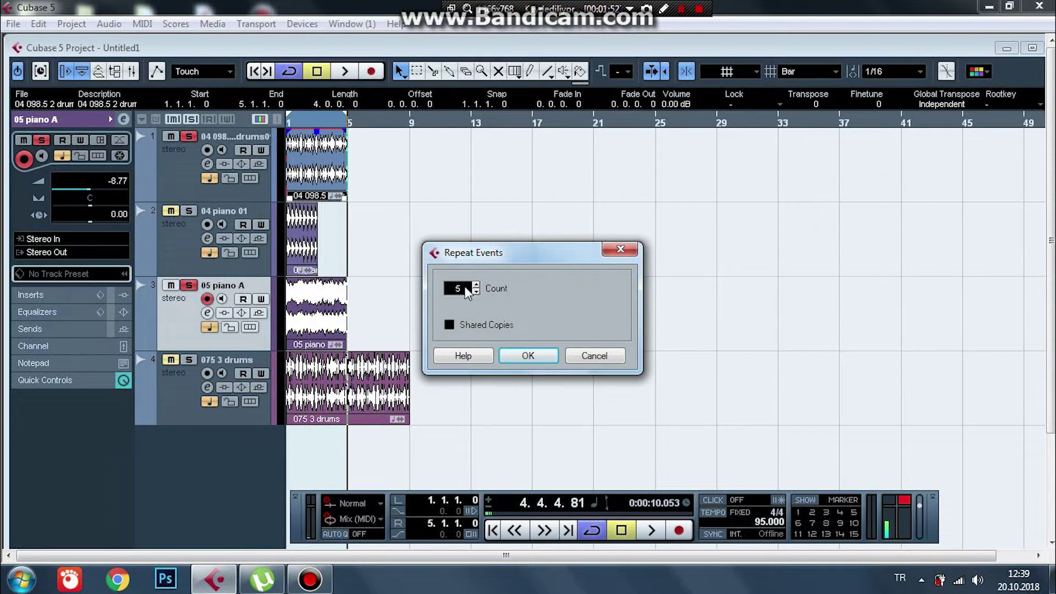
click(540, 355)
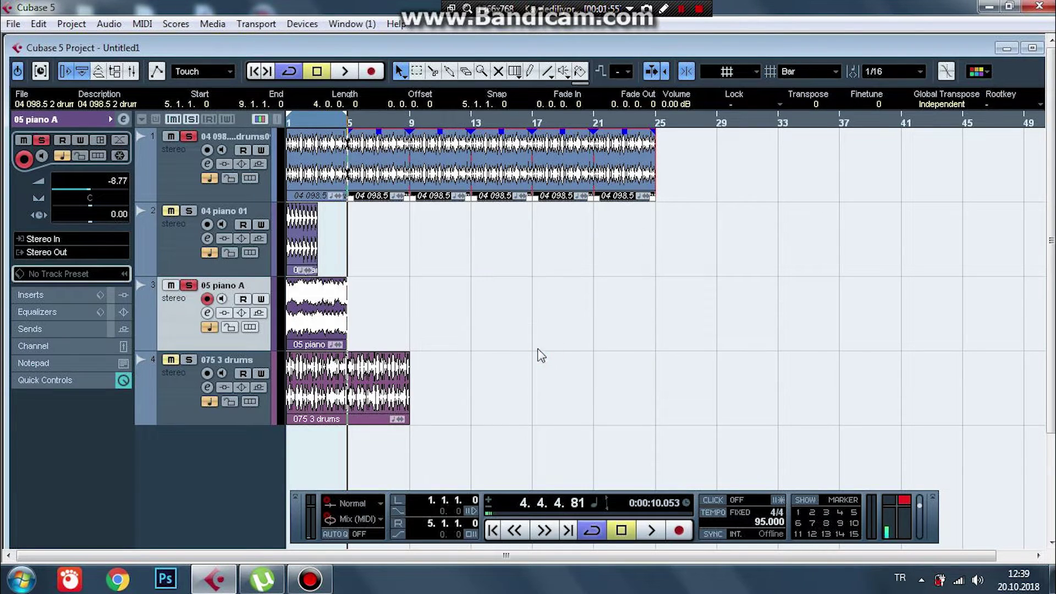
click(550, 281)
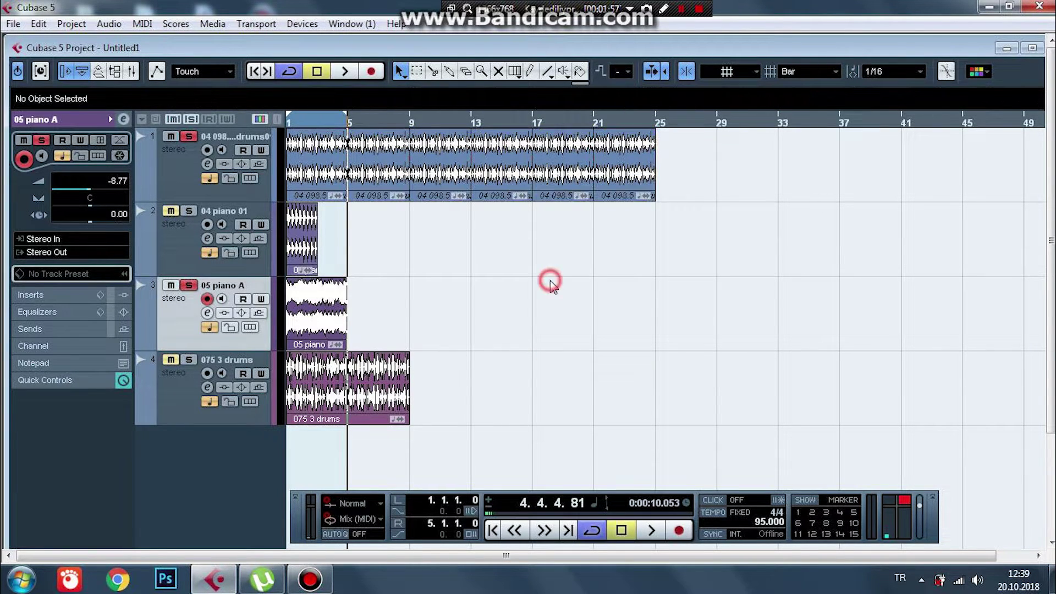
drag(346, 118, 655, 118)
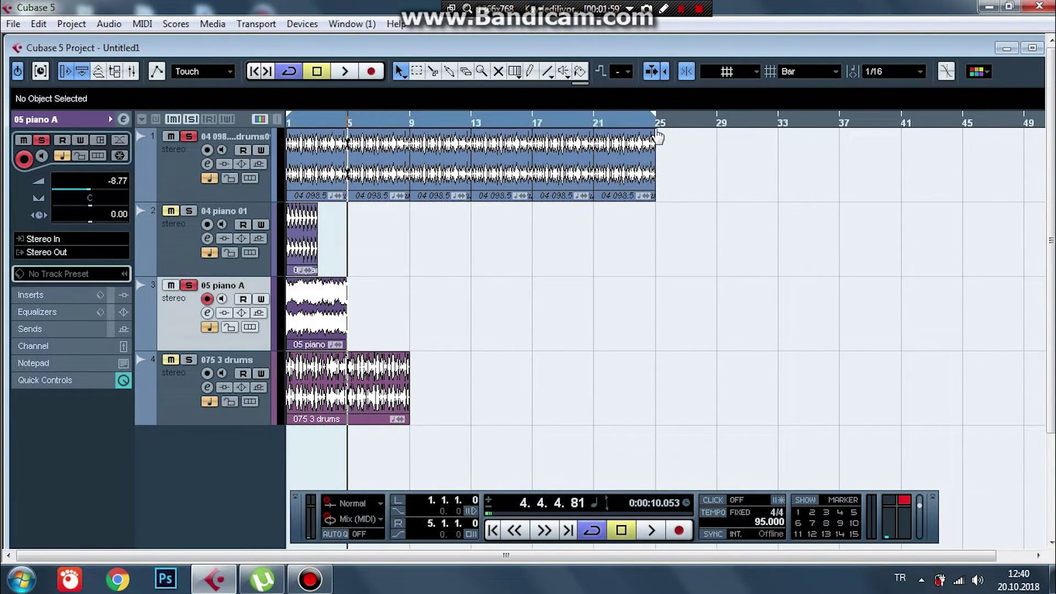
Step: Repeat the 04 piano 01 event with 5 copies, then repeat the last copy twice more with 5 copies each
click(299, 231)
key(ctrl+k)
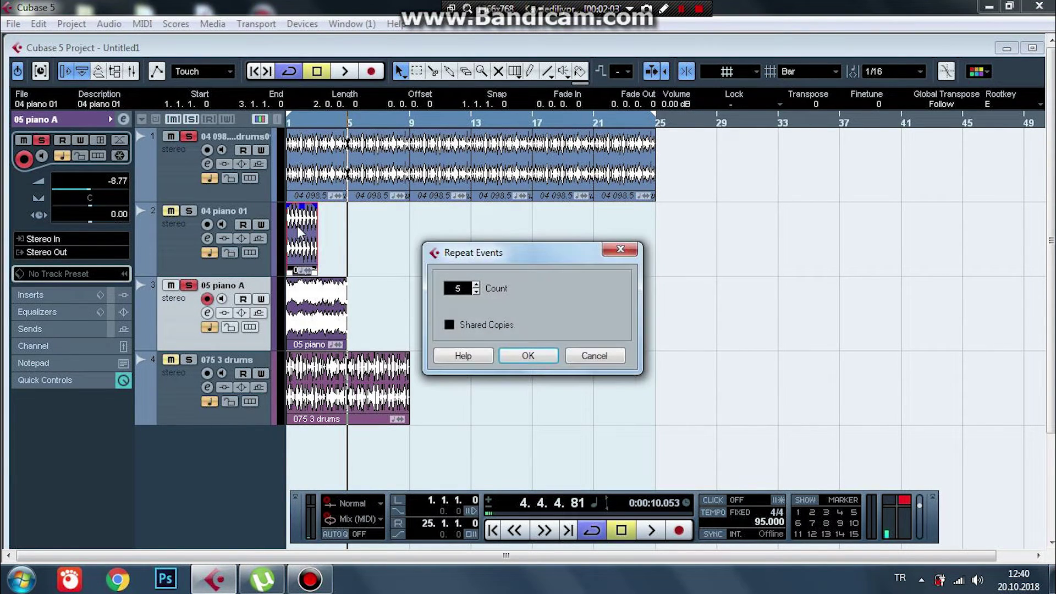
click(529, 356)
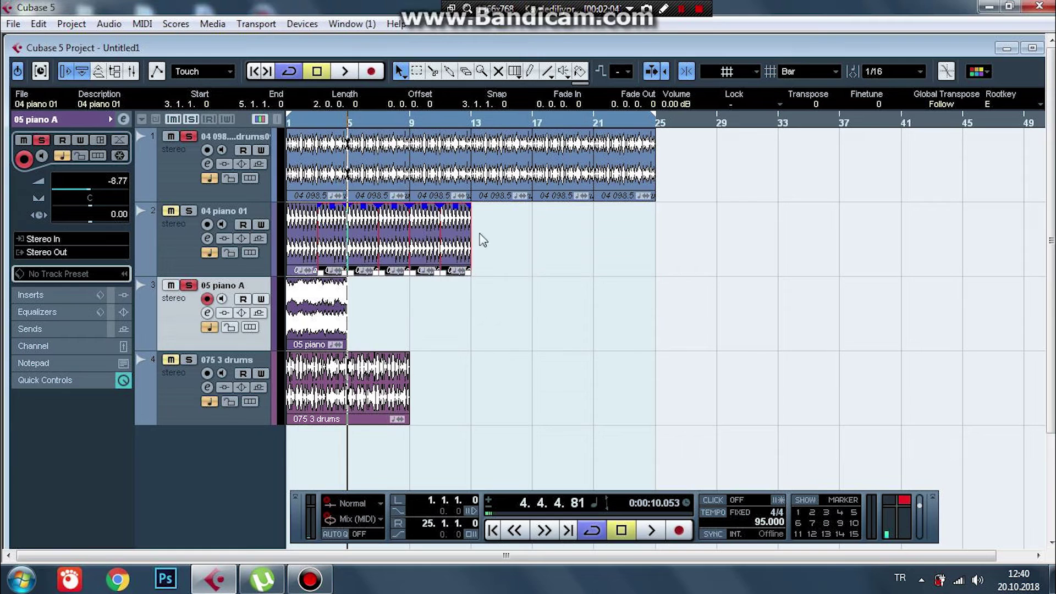
click(457, 226)
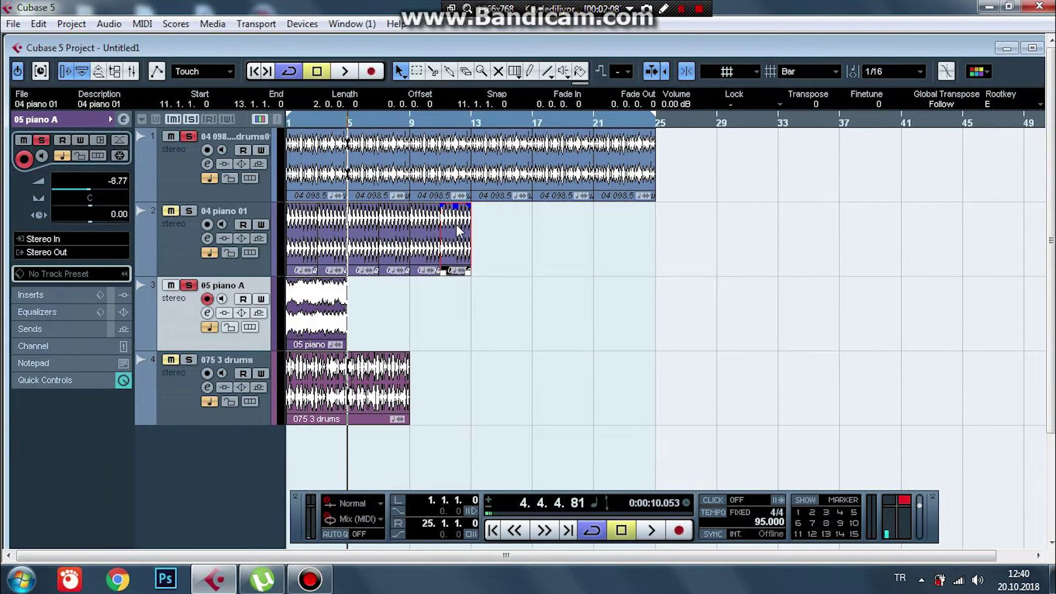
key(ctrl+k)
key(Return)
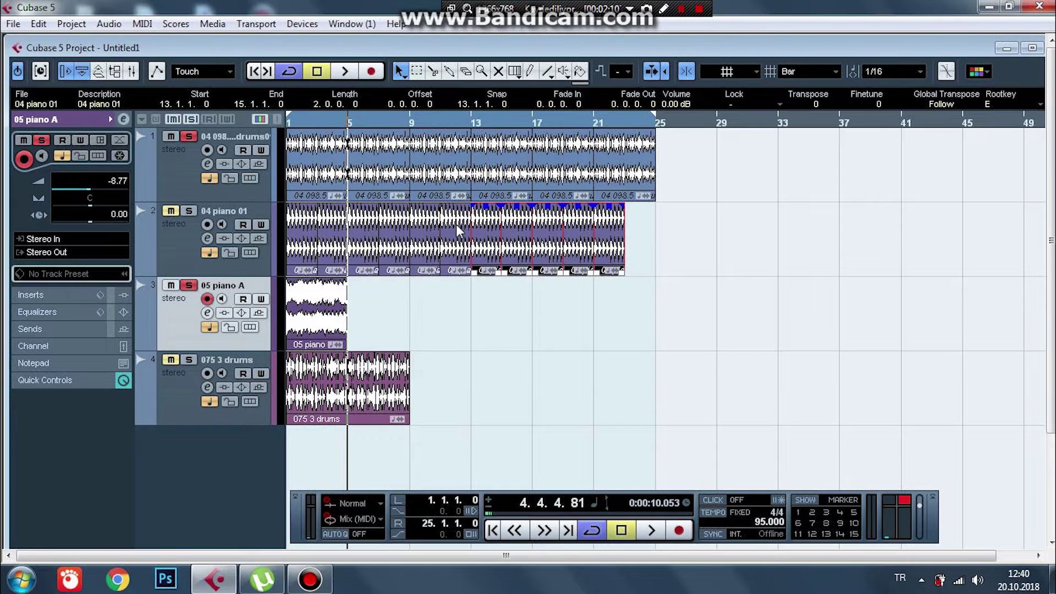
click(610, 225)
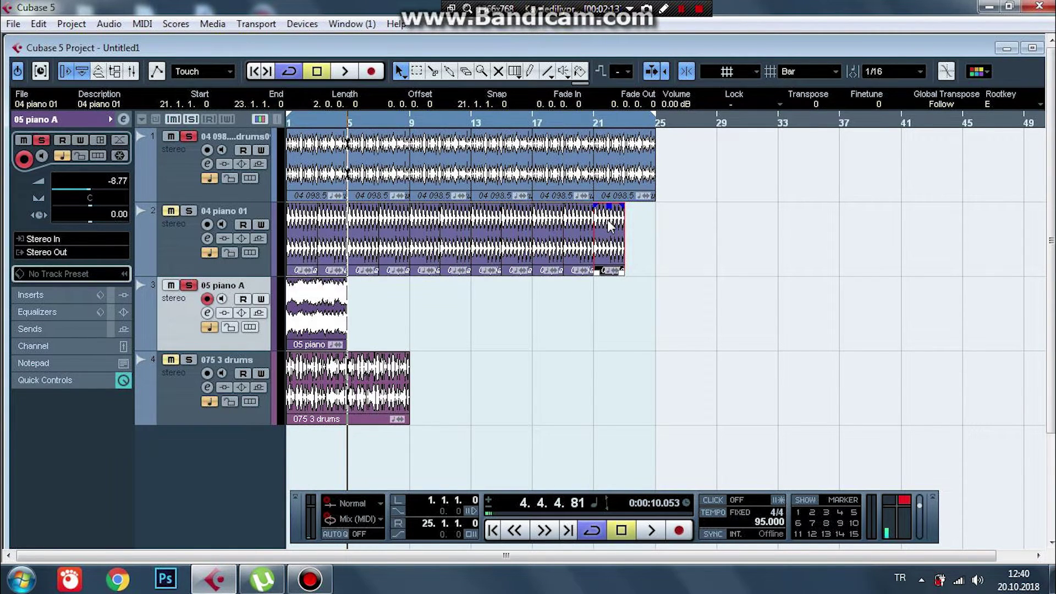
key(ctrl+k)
key(Return)
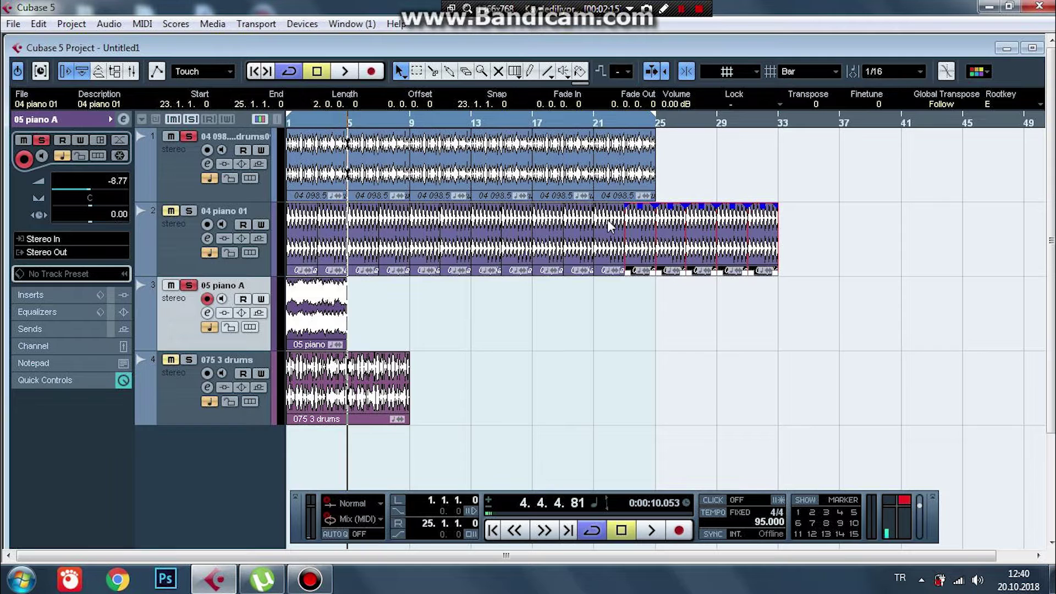
Step: Delete the 04 piano 01 events beyond bar 25 and the two events before bar 5
click(813, 172)
drag(813, 172, 680, 322)
key(Delete)
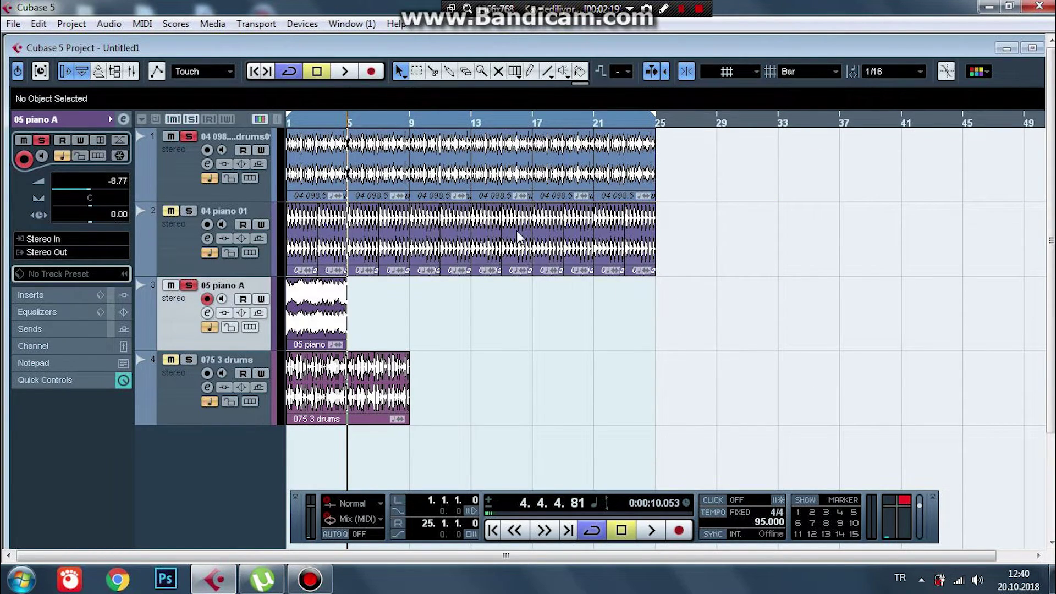
click(306, 237)
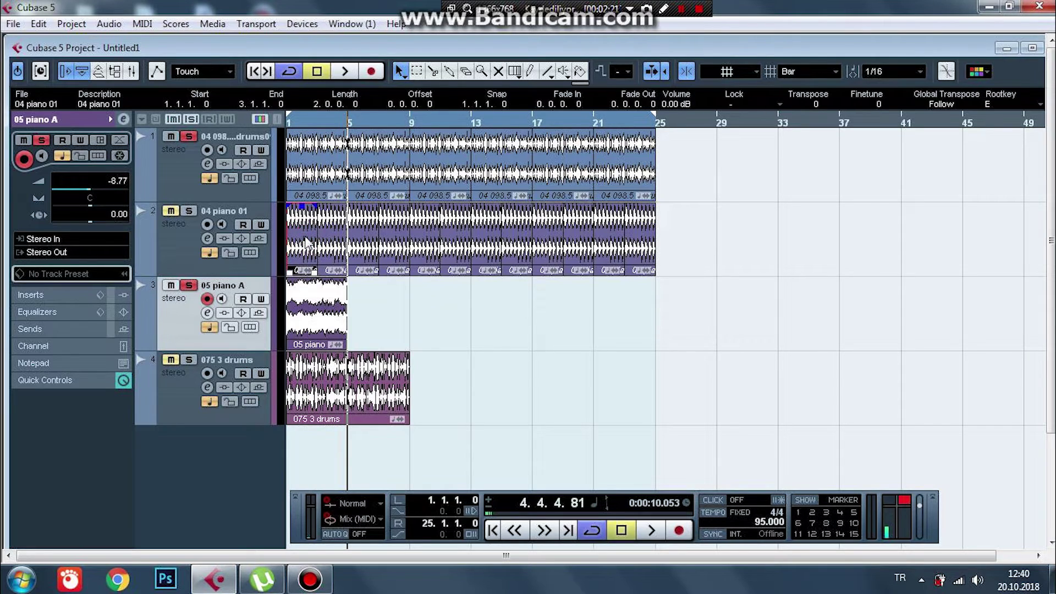
key(Delete)
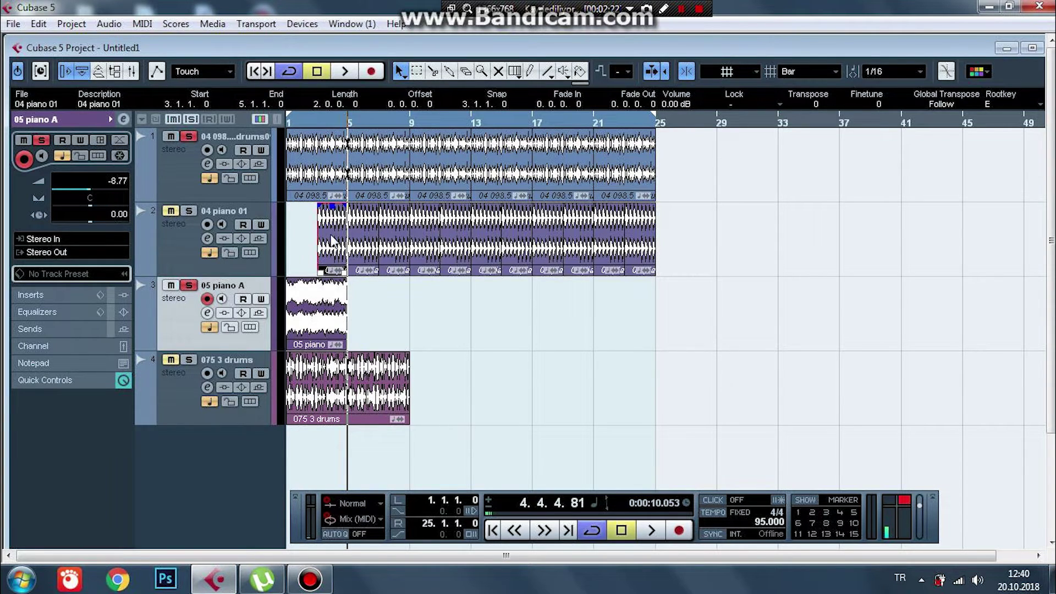
key(Delete)
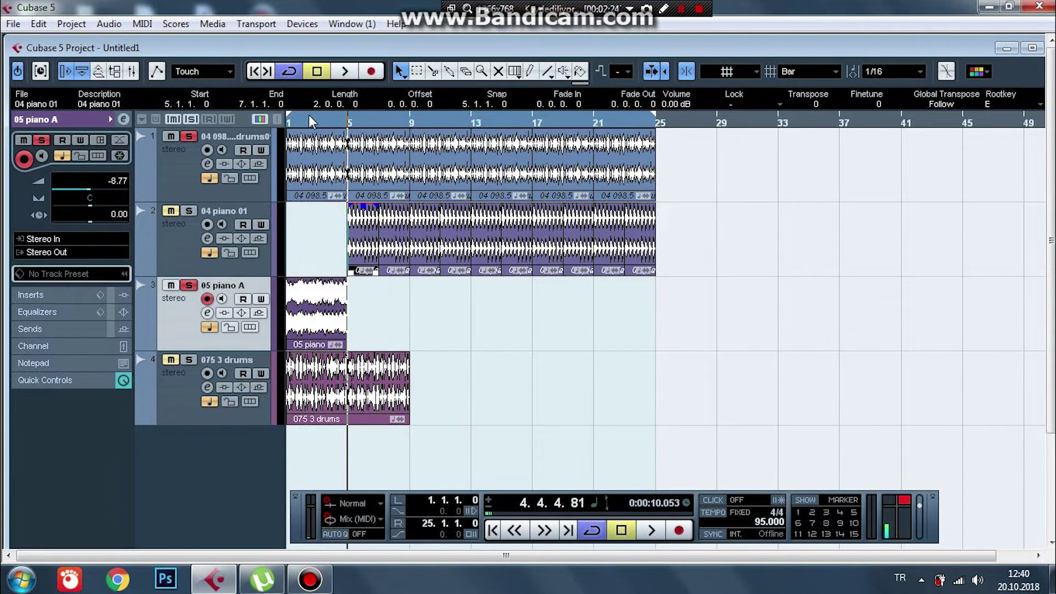
Step: Return the playhead to bar 1 and repeat the 05 piano A event with 5 copies
drag(293, 120, 284, 120)
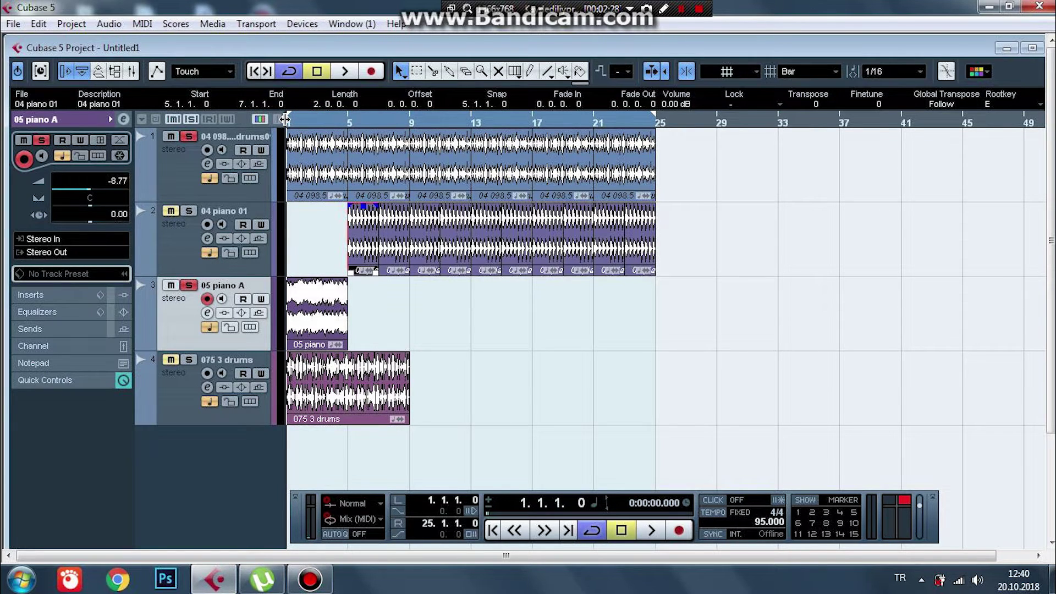
click(322, 319)
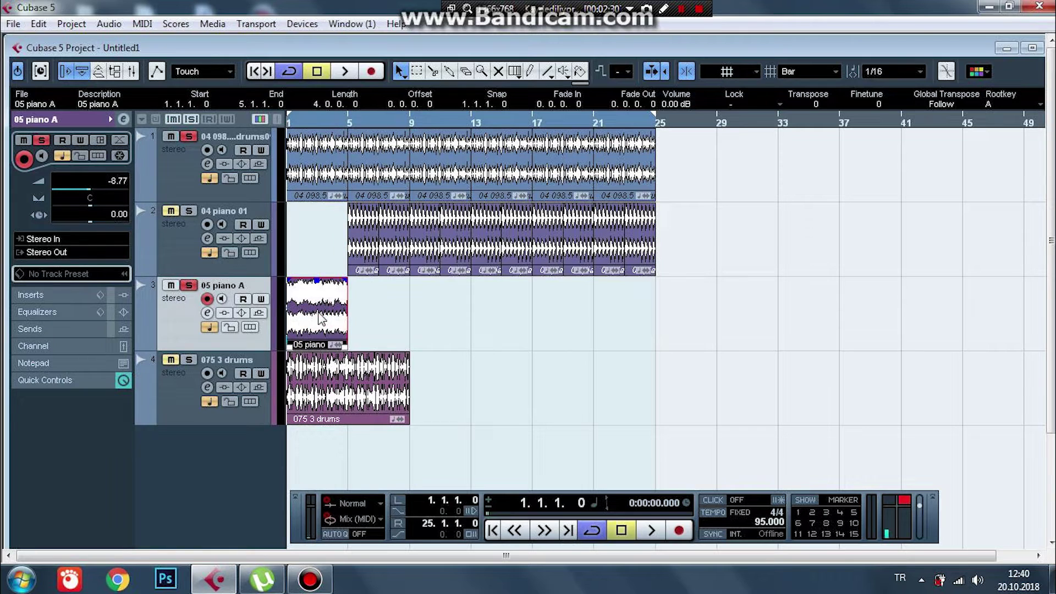
key(ctrl+k)
text(5)
key(Return)
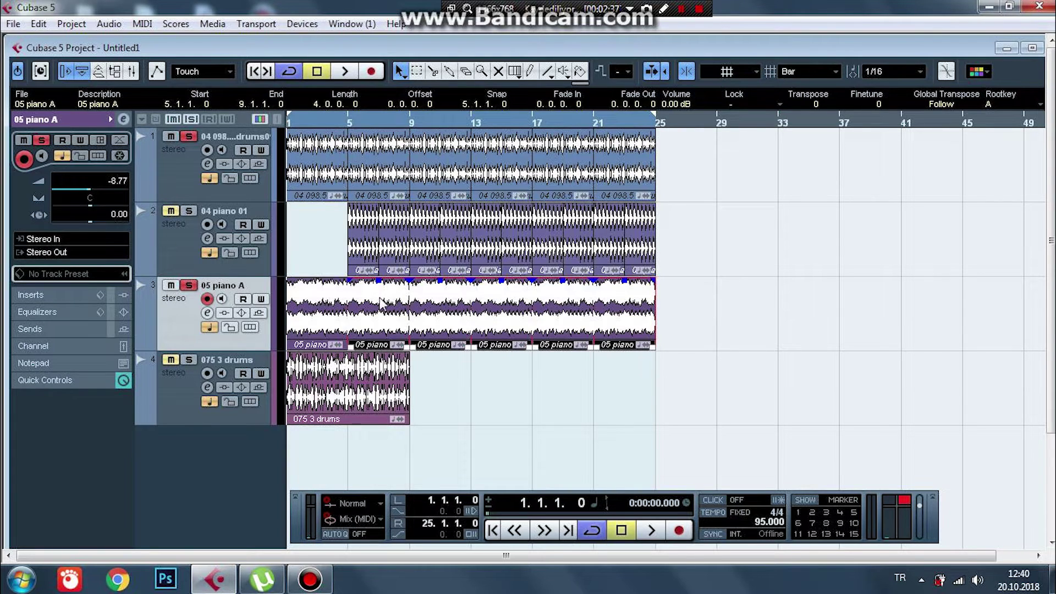
Step: Delete the 05 piano A event at bar 9 and all 04 piano 01 events from bar 13 onward
click(428, 303)
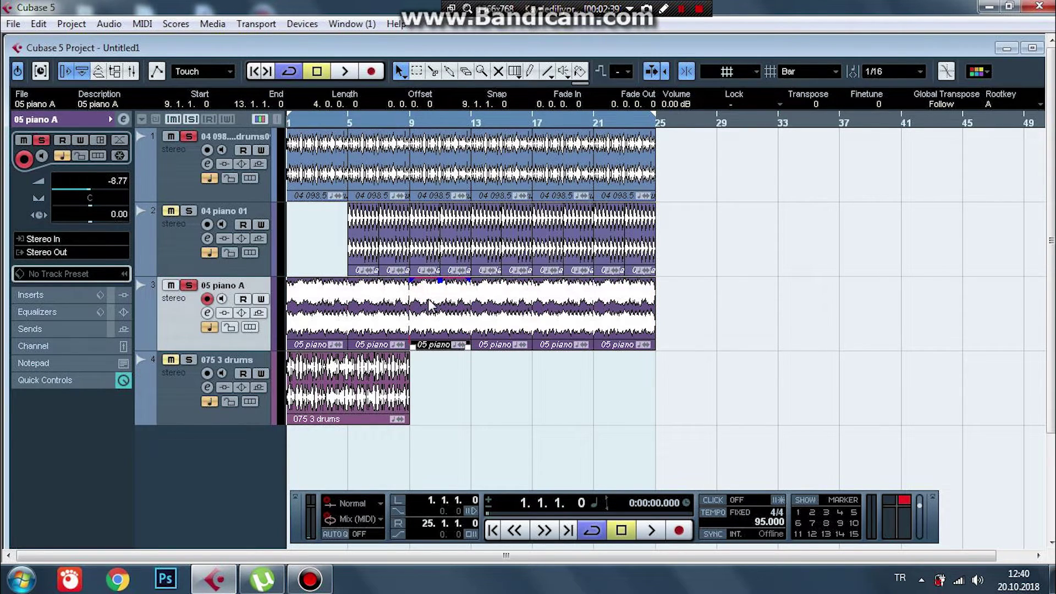
key(Delete)
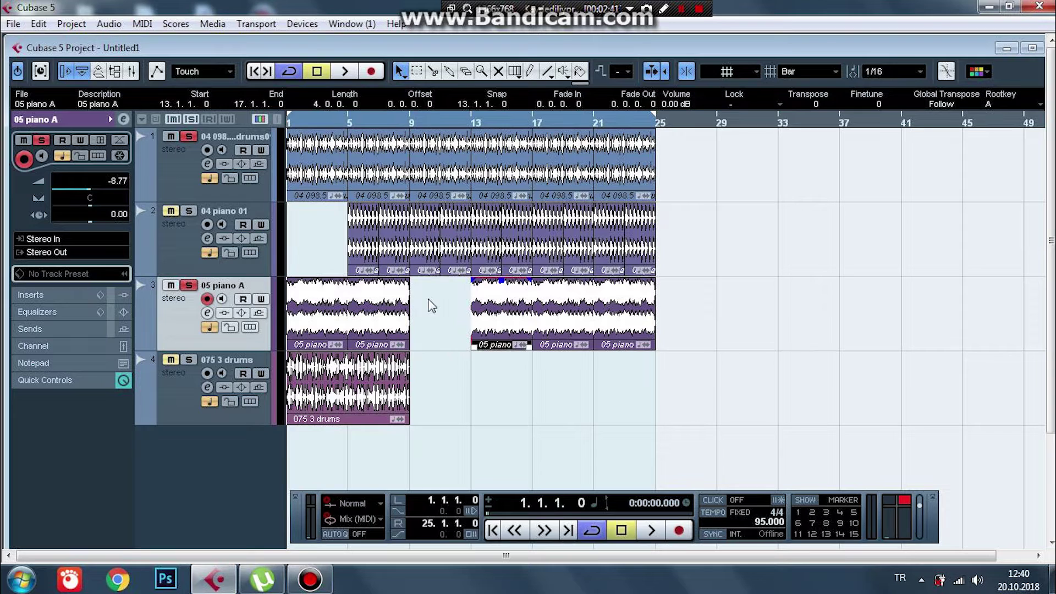
click(492, 305)
drag(715, 224, 484, 253)
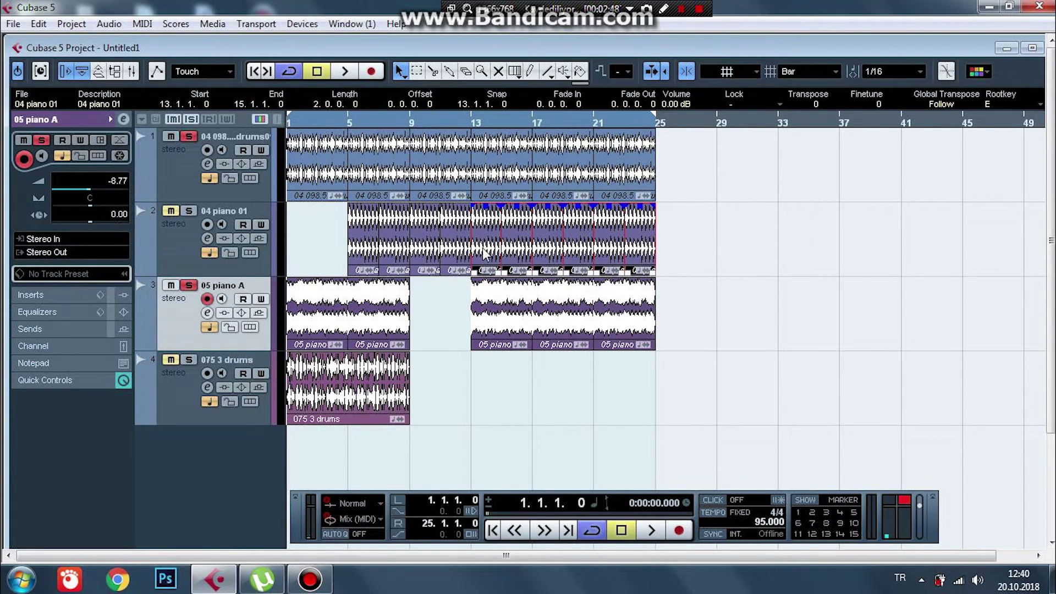
key(Delete)
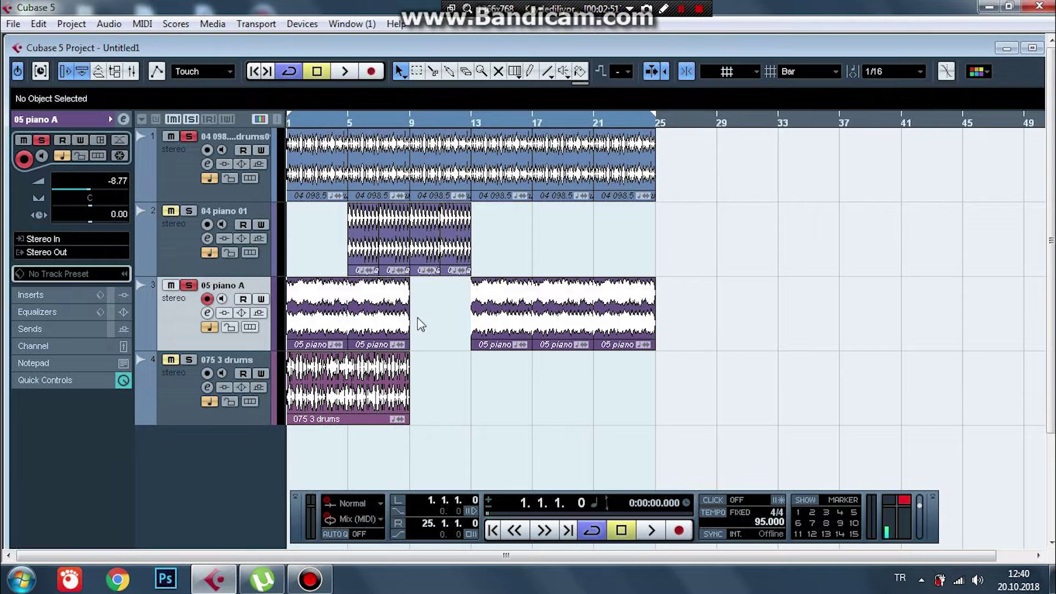
Step: Delete the events on the 075 3 drums track and remove the empty track
drag(470, 371, 261, 428)
key(Delete)
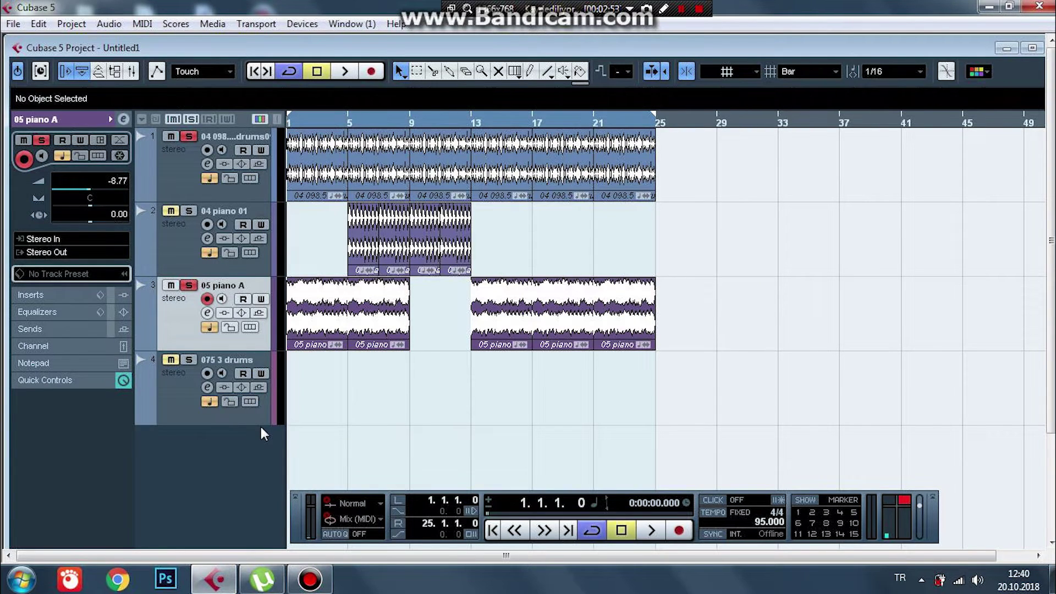
click(177, 403)
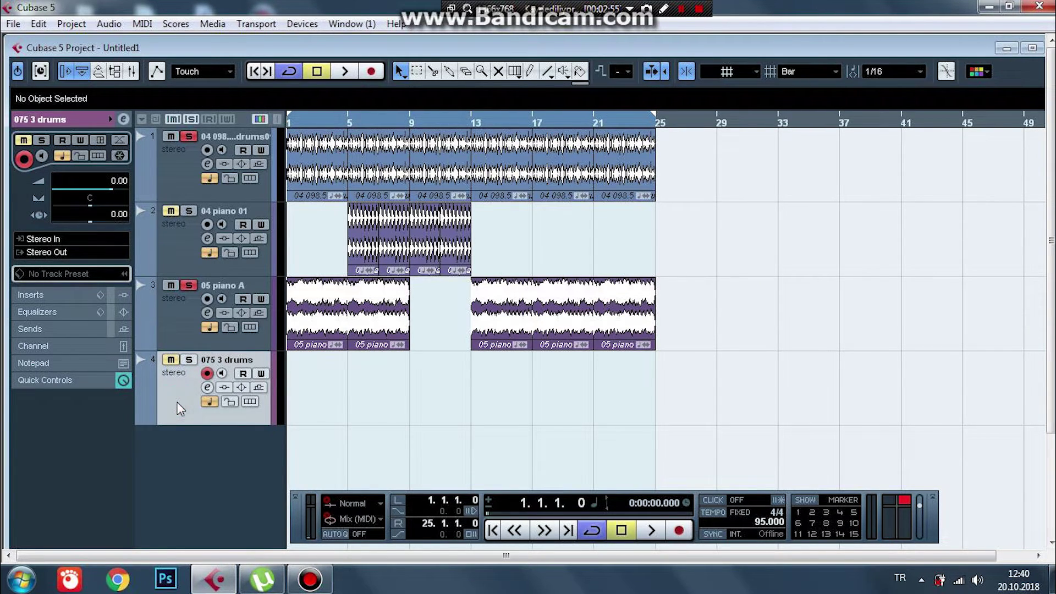
key(Delete)
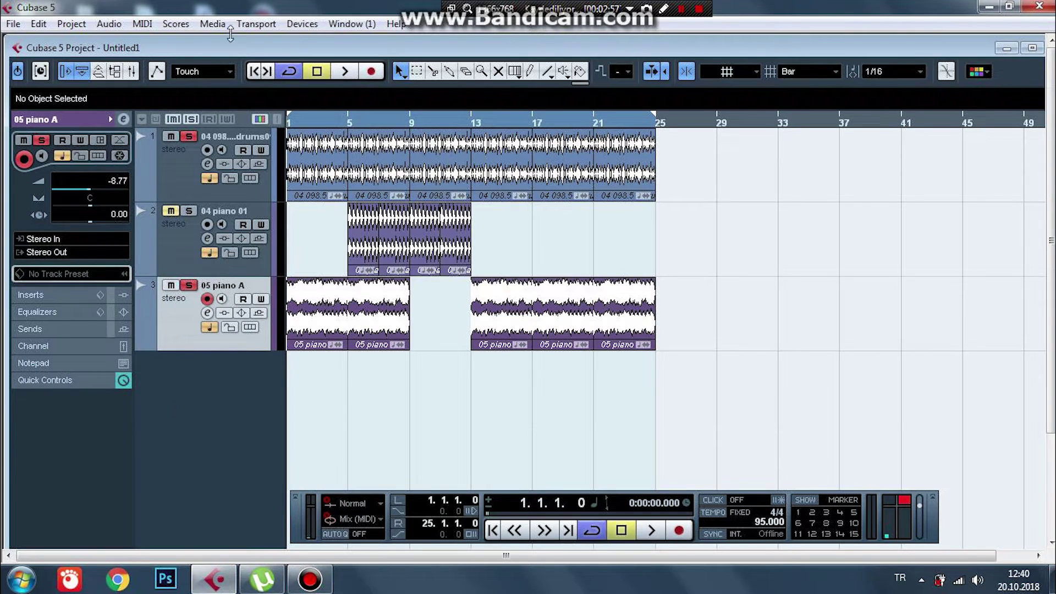
Step: Delete the 05 piano A event at bar 1 and the two 04 piano 01 events between bars 5 and 9
click(304, 313)
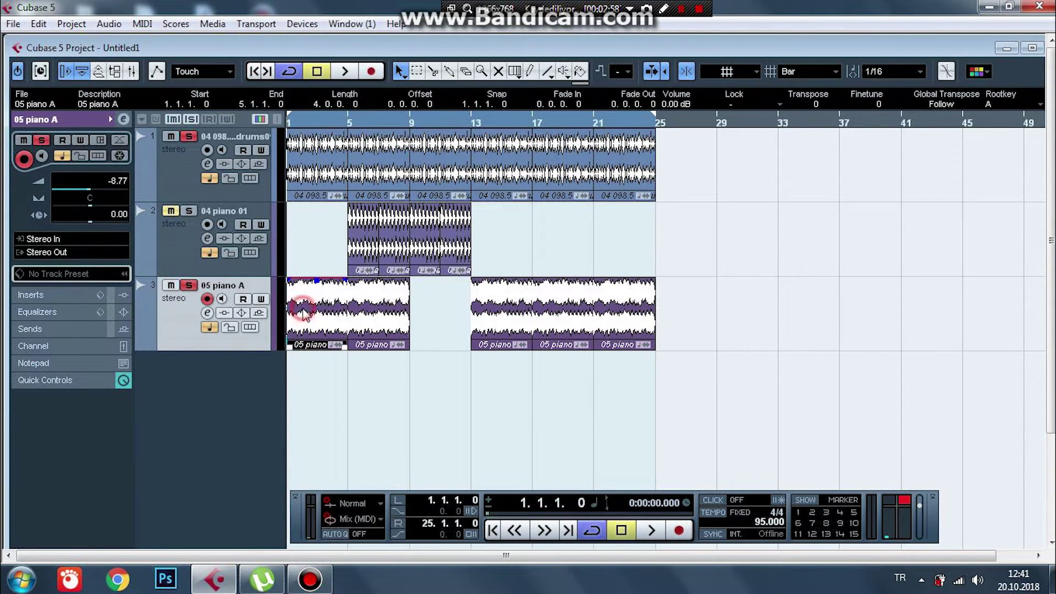
key(Delete)
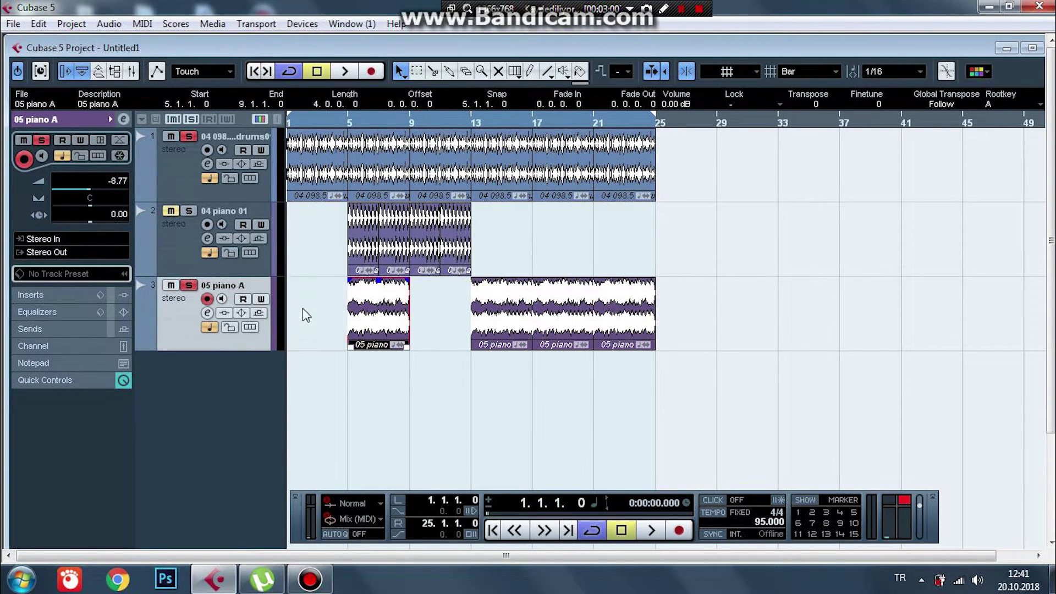
click(361, 252)
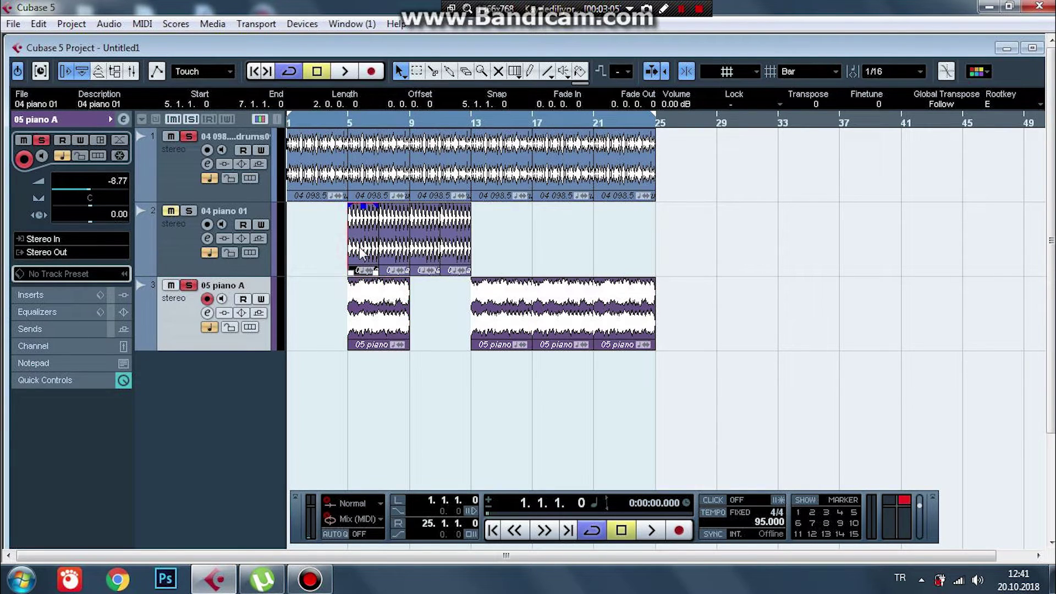
key(Delete)
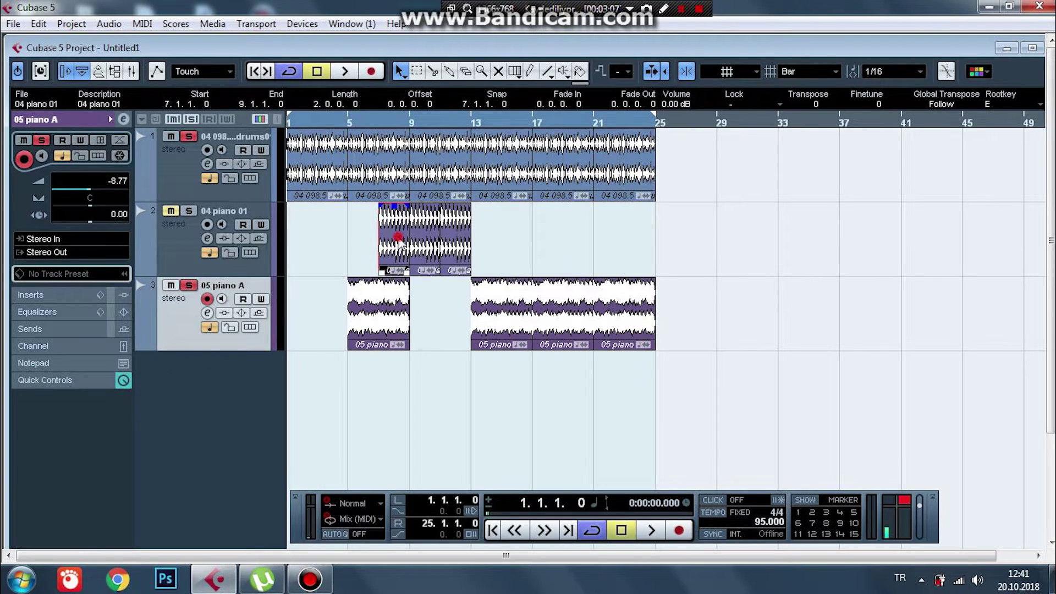
key(Delete)
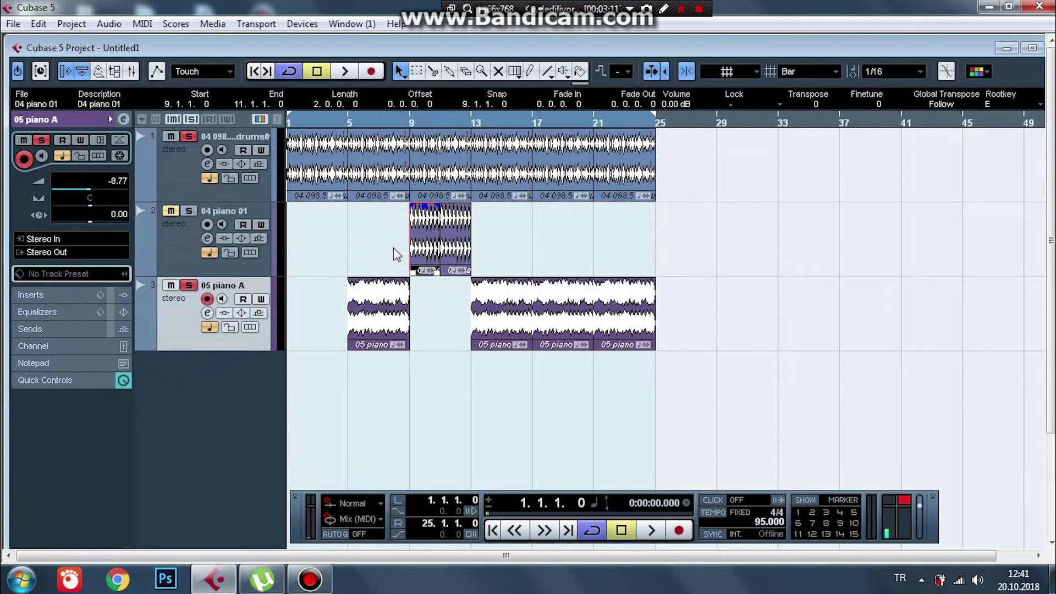
click(339, 124)
click(344, 72)
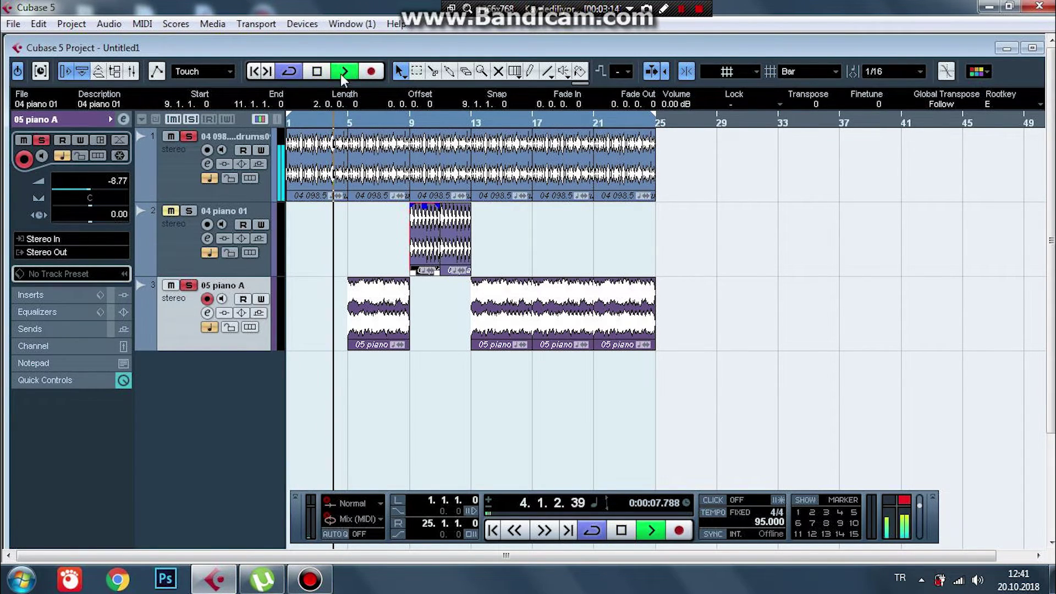
click(317, 71)
click(253, 73)
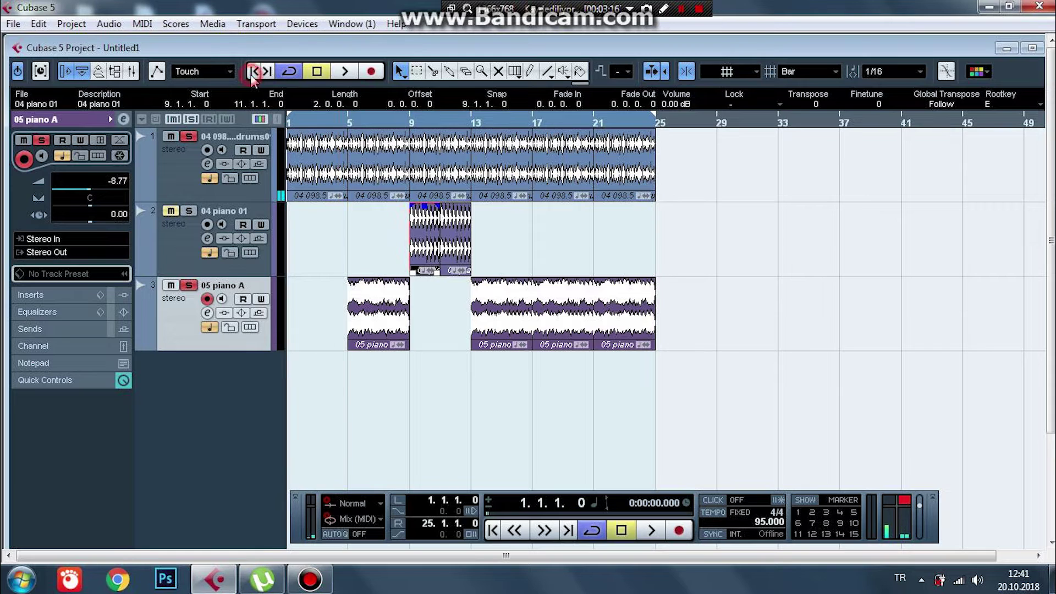
Step: Play the arrangement from the start, solo the 04 piano 01 track during playback, and return to the start after stopping
click(344, 72)
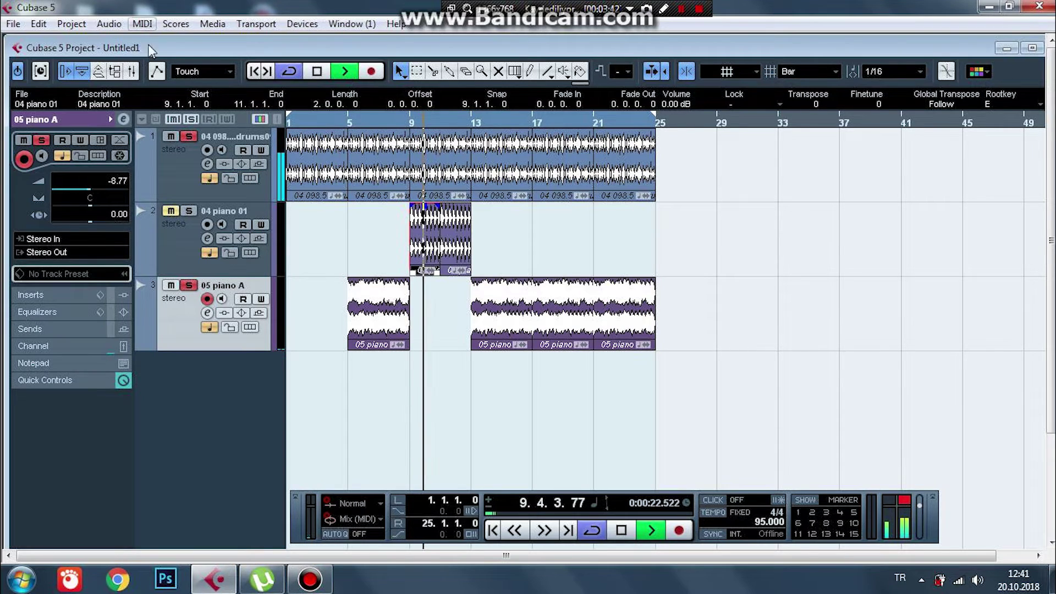
click(188, 212)
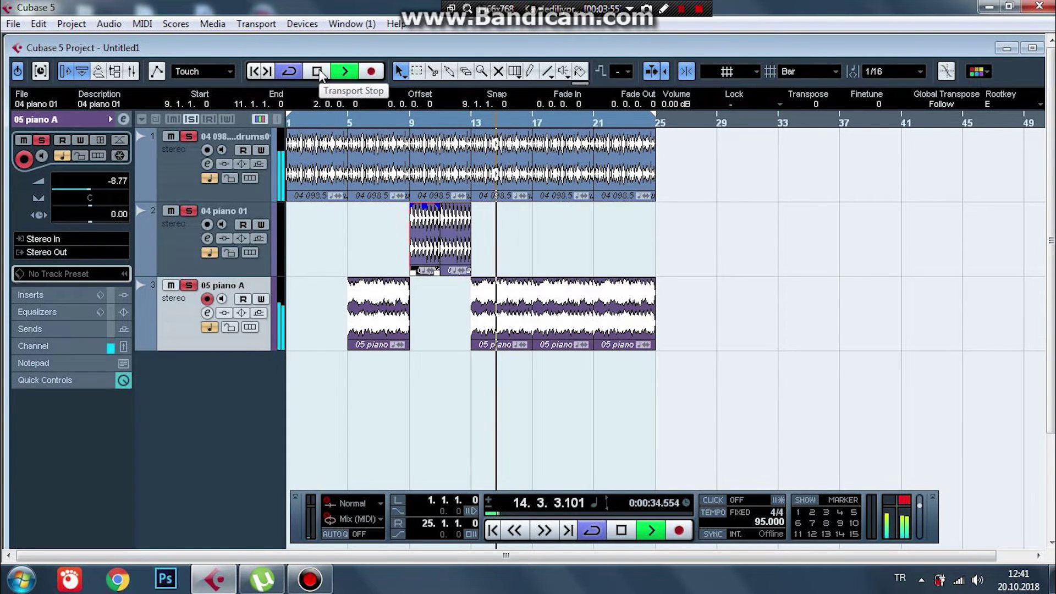
click(319, 73)
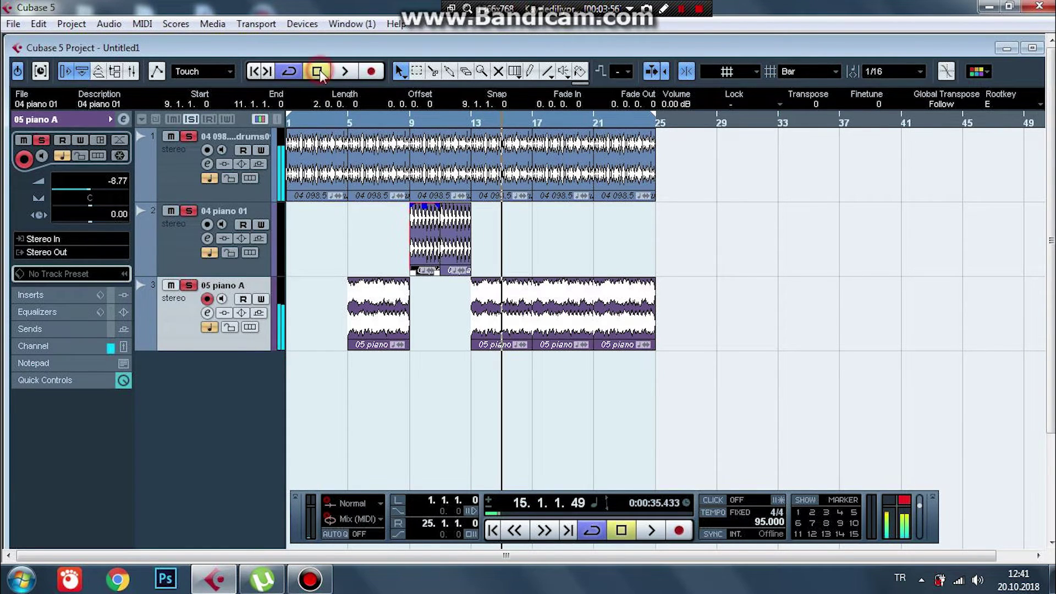
click(255, 71)
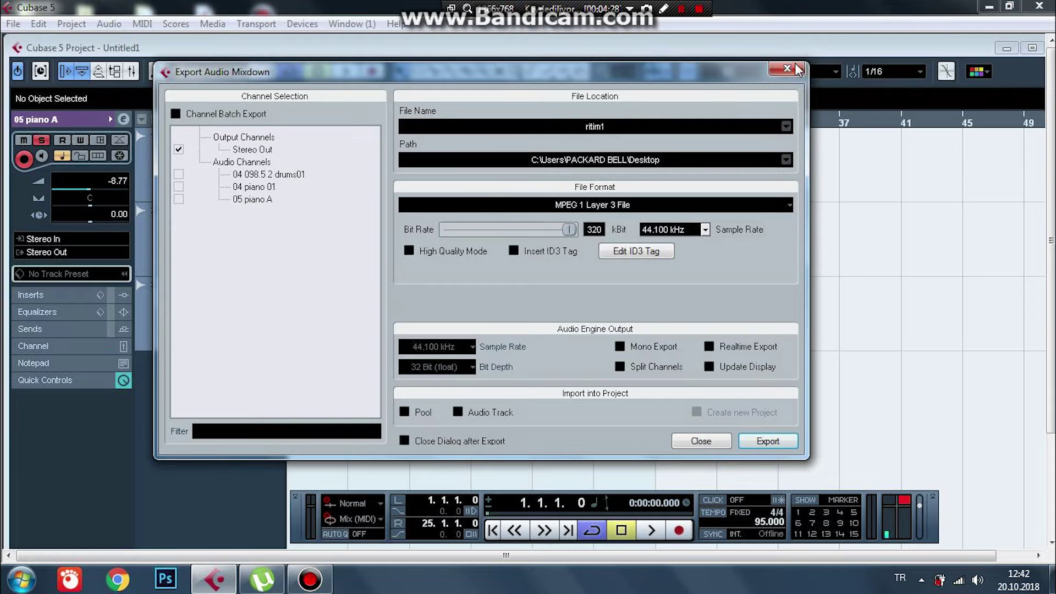
Step: Close the Export Audio Mixdown dialog
click(795, 65)
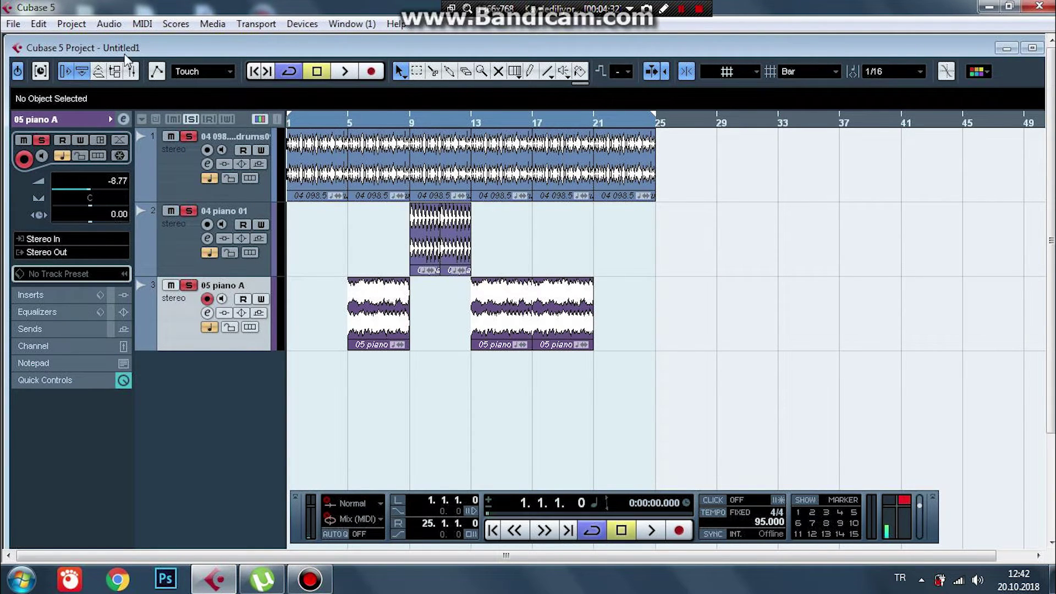
click(212, 23)
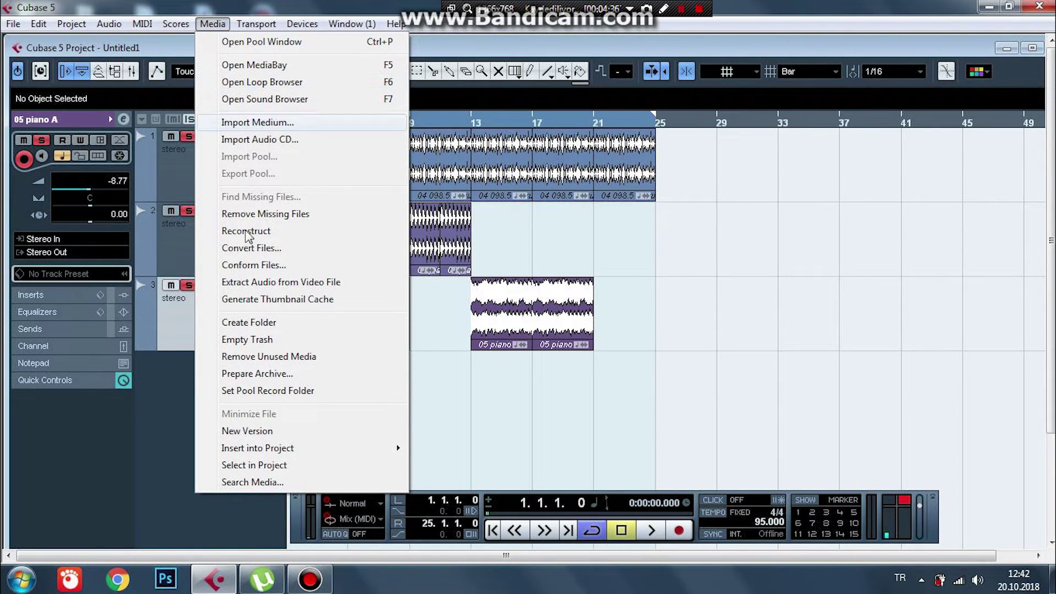
click(165, 387)
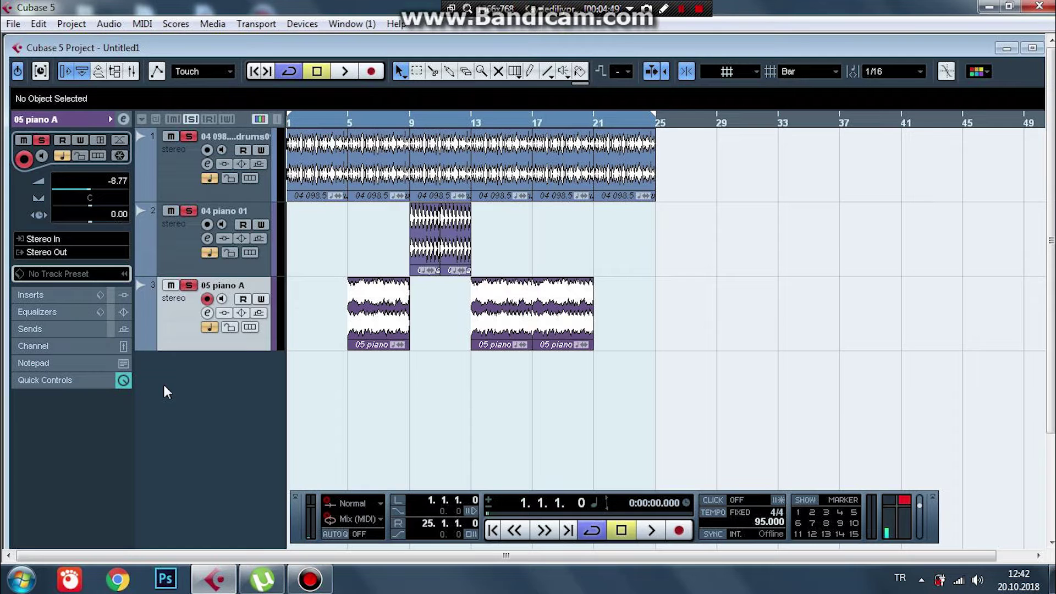
click(212, 23)
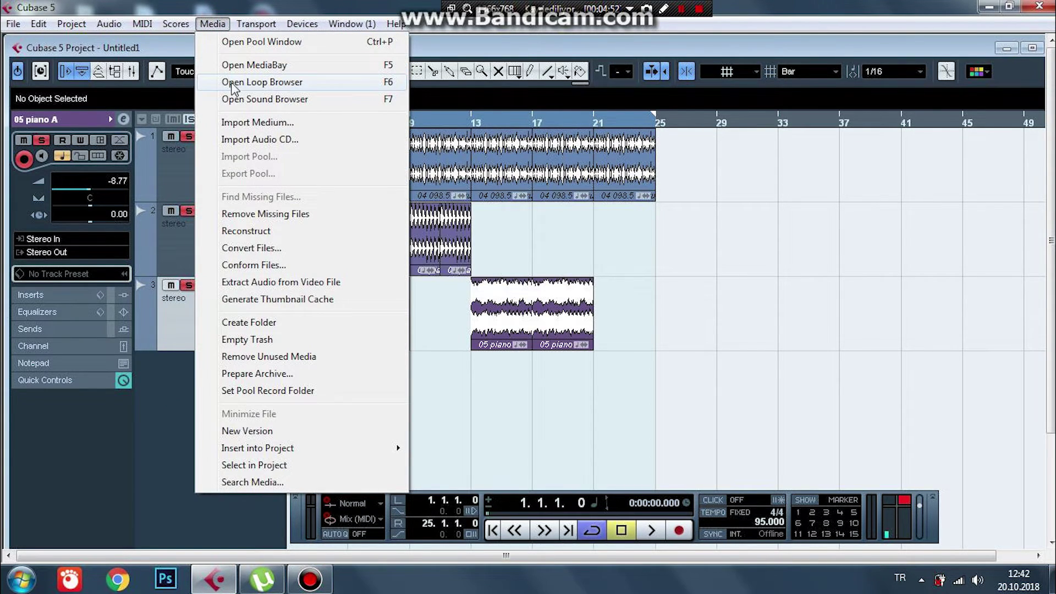
click(176, 402)
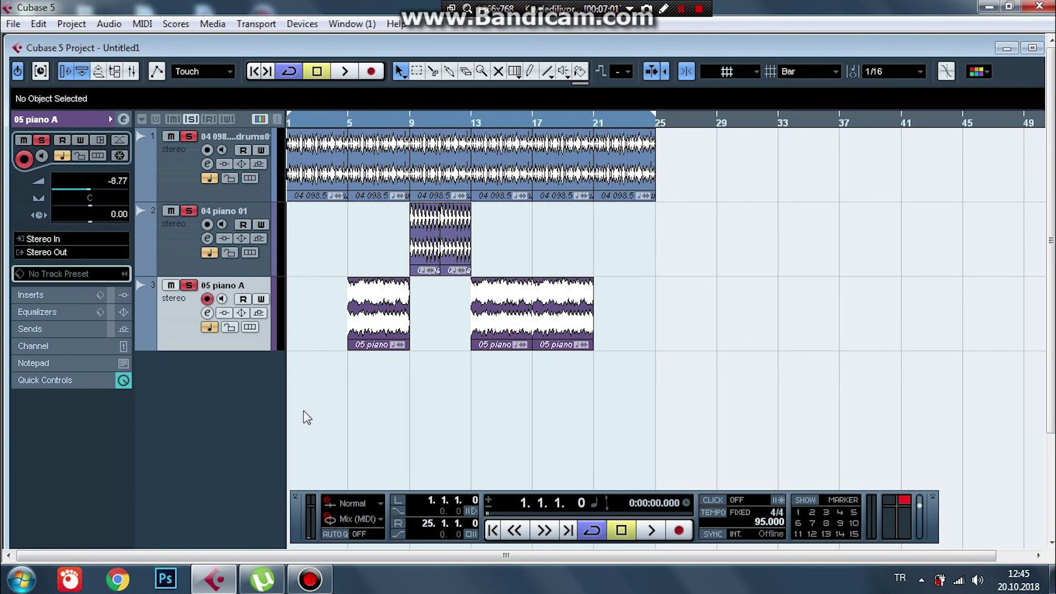
click(703, 10)
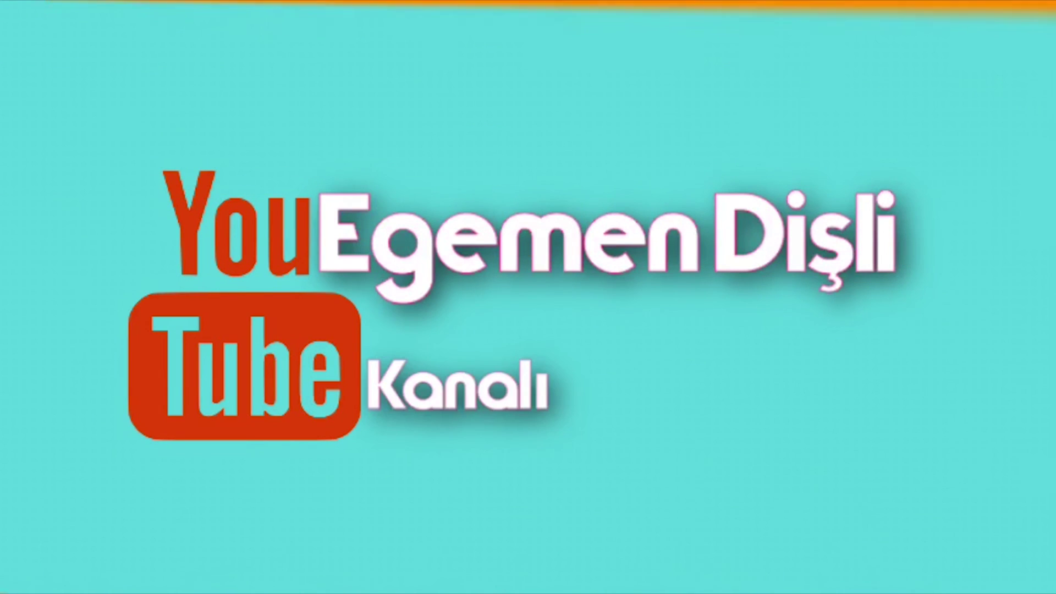